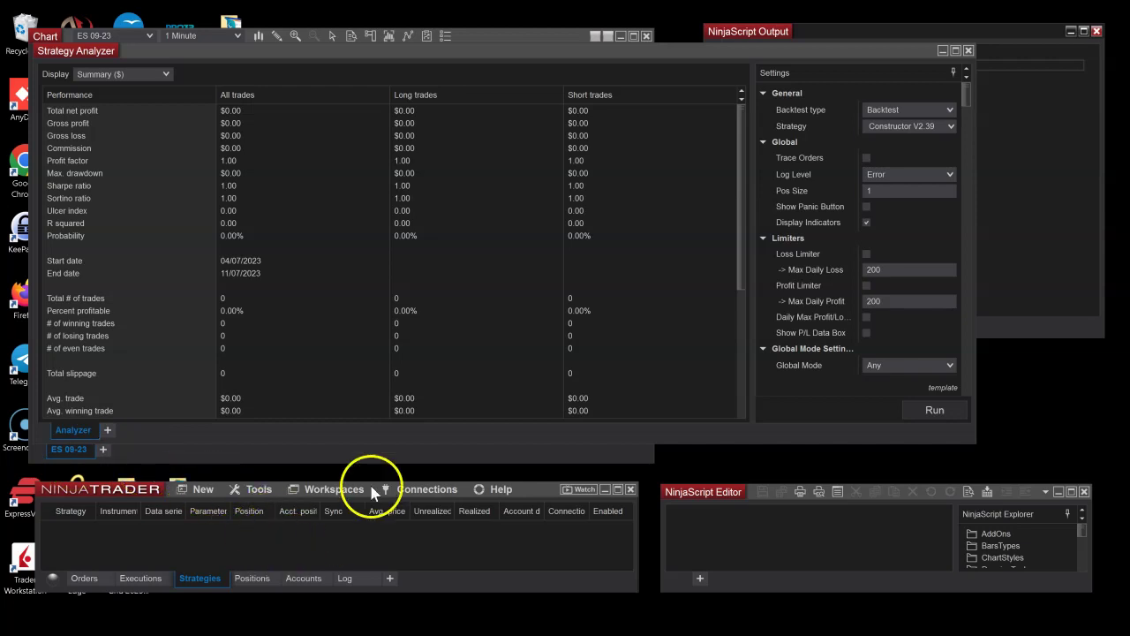
Reposition the existing Strategy Analyzer window and browse its strategy list.
{"action": "mouse_move", "coordinate": [450, 51]}
{"action": "left_mouse_down"}
{"action": "mouse_move", "coordinate": [457, 62]}
{"action": "mouse_move", "coordinate": [446, 46]}
{"action": "left_mouse_up"}
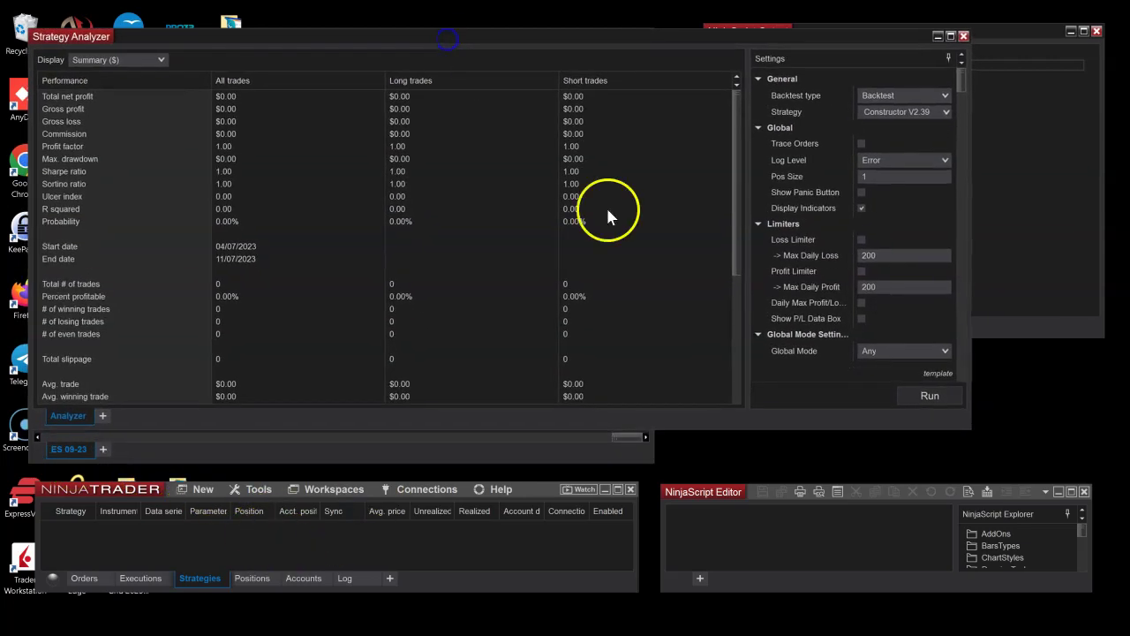
{"action": "left_click", "coordinate": [946, 114]}
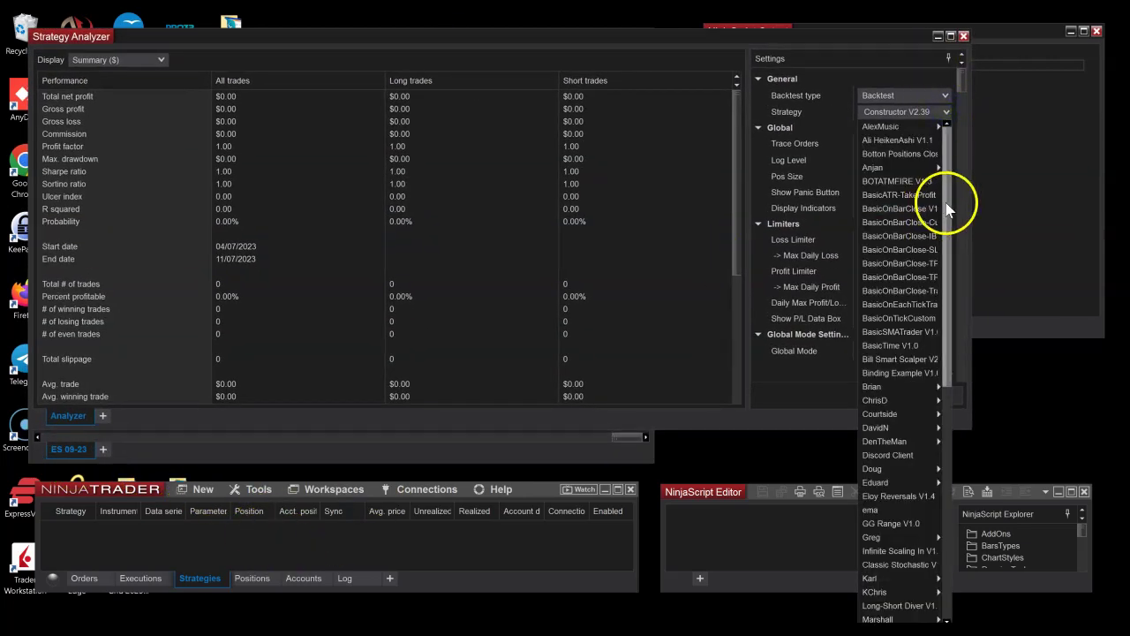
{"action": "scroll", "coordinate": [941, 277], "scroll_direction": "up", "scroll_amount": 1}
{"action": "scroll", "coordinate": [963, 37], "scroll_direction": "down", "scroll_amount": 5}
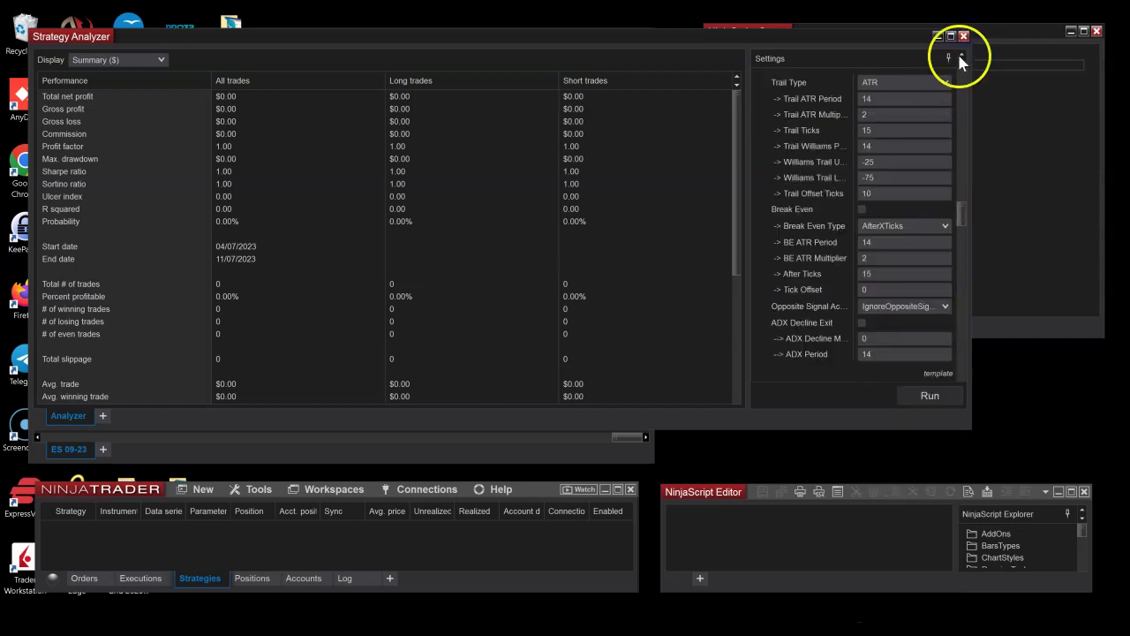
Close the old Strategy Analyzer and the ES 09-23 chart, then start a new Strategy Analyzer.
{"action": "left_click", "coordinate": [963, 36]}
{"action": "left_click", "coordinate": [644, 37]}
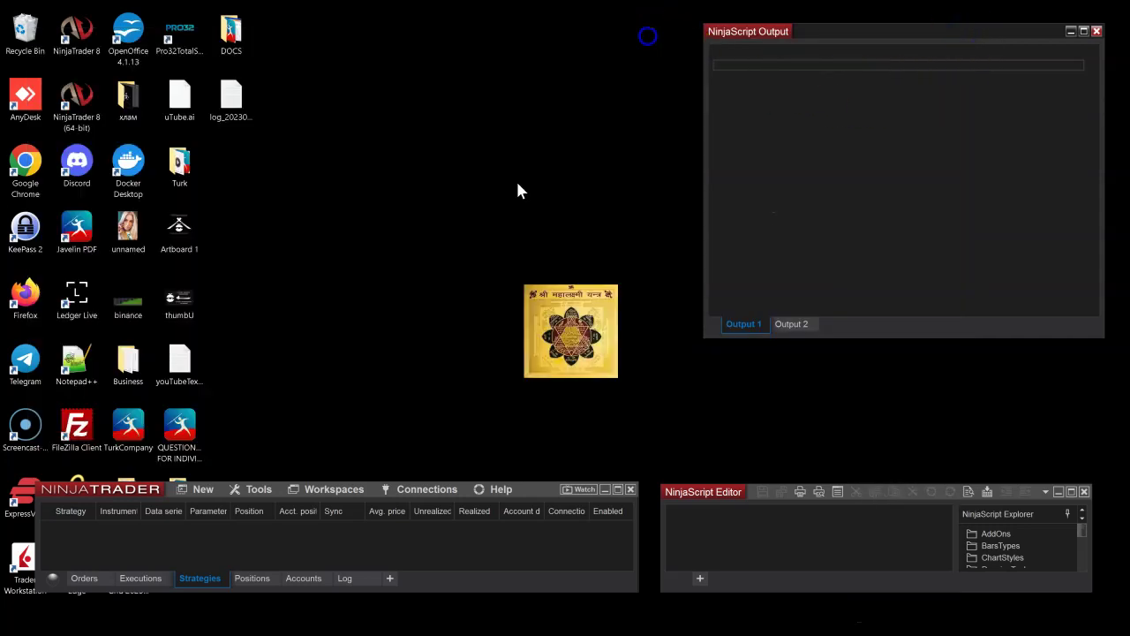
{"action": "left_click", "coordinate": [201, 490]}
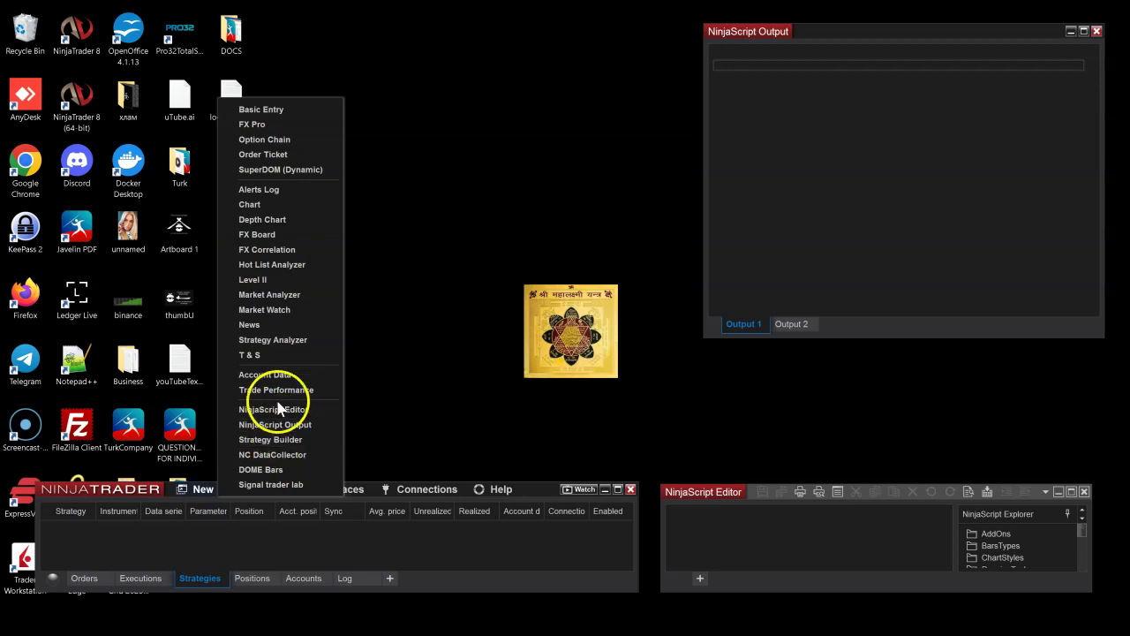
{"action": "left_click", "coordinate": [285, 342]}
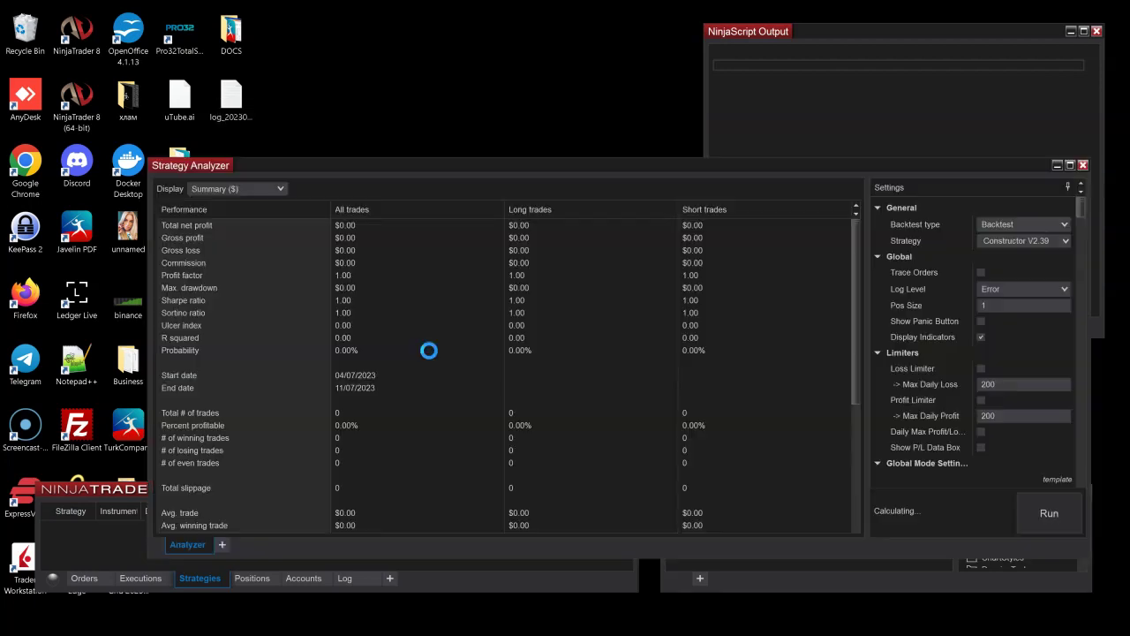
Choose NinjaCodingStr > NC Bollinger BreakOut as the strategy to backtest.
{"action": "left_click_drag", "start_coordinate": [404, 168], "coordinate": [295, 77]}
{"action": "left_click", "coordinate": [951, 151]}
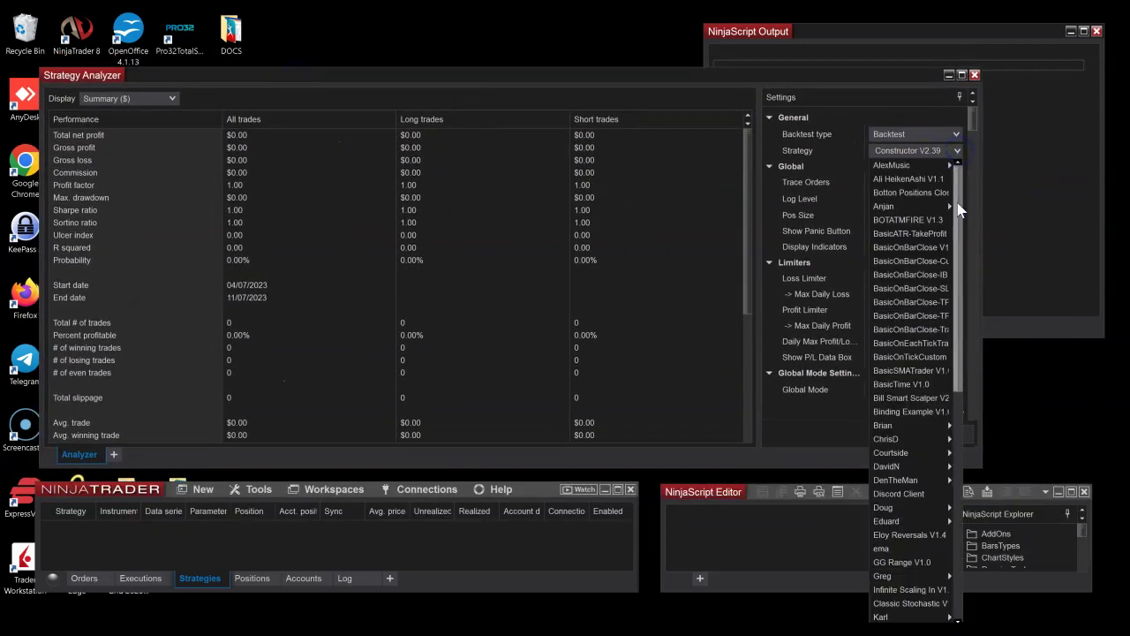
{"action": "left_click_drag", "start_coordinate": [1003, 499], "coordinate": [924, 482]}
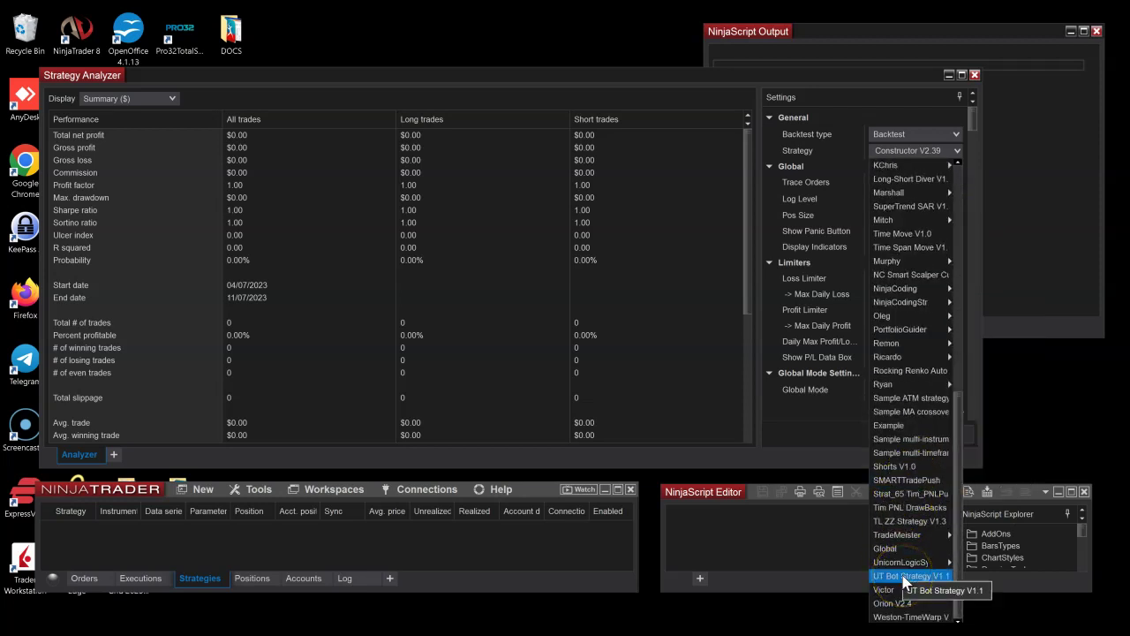
{"action": "scroll", "coordinate": [905, 583], "scroll_direction": "up", "scroll_amount": 3}
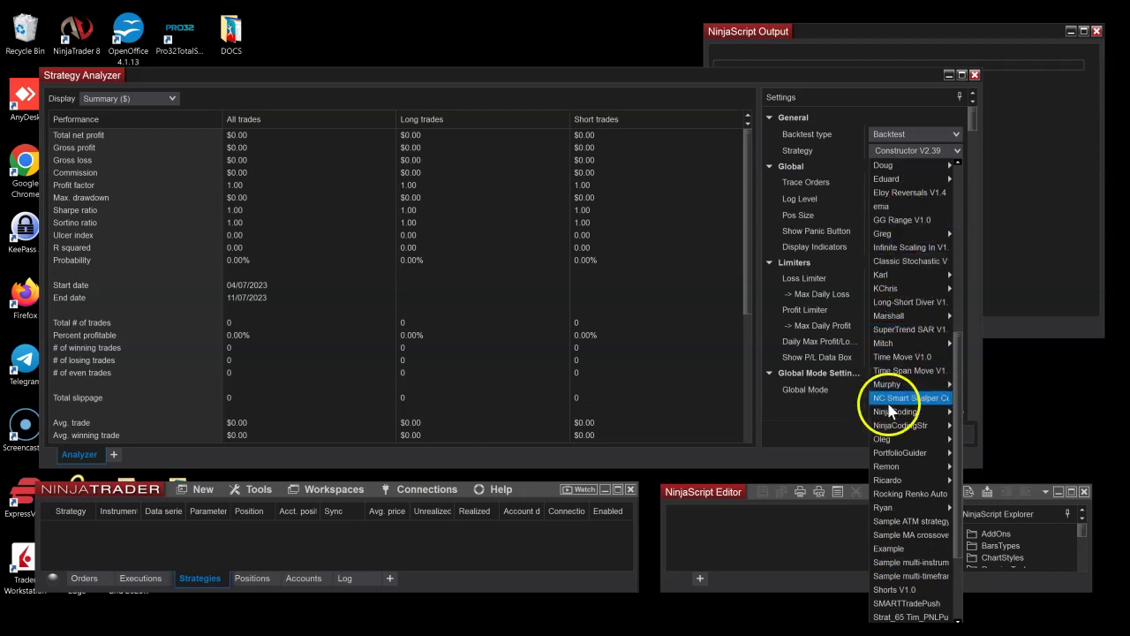
{"action": "mouse_move", "coordinate": [909, 426]}
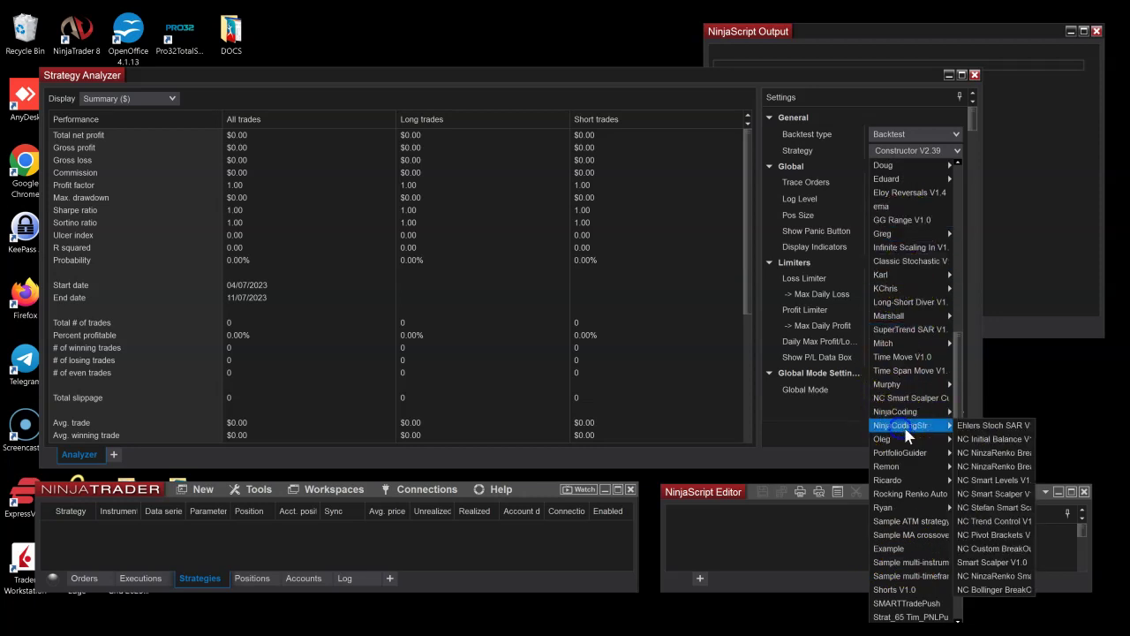
{"action": "left_click", "coordinate": [1003, 593]}
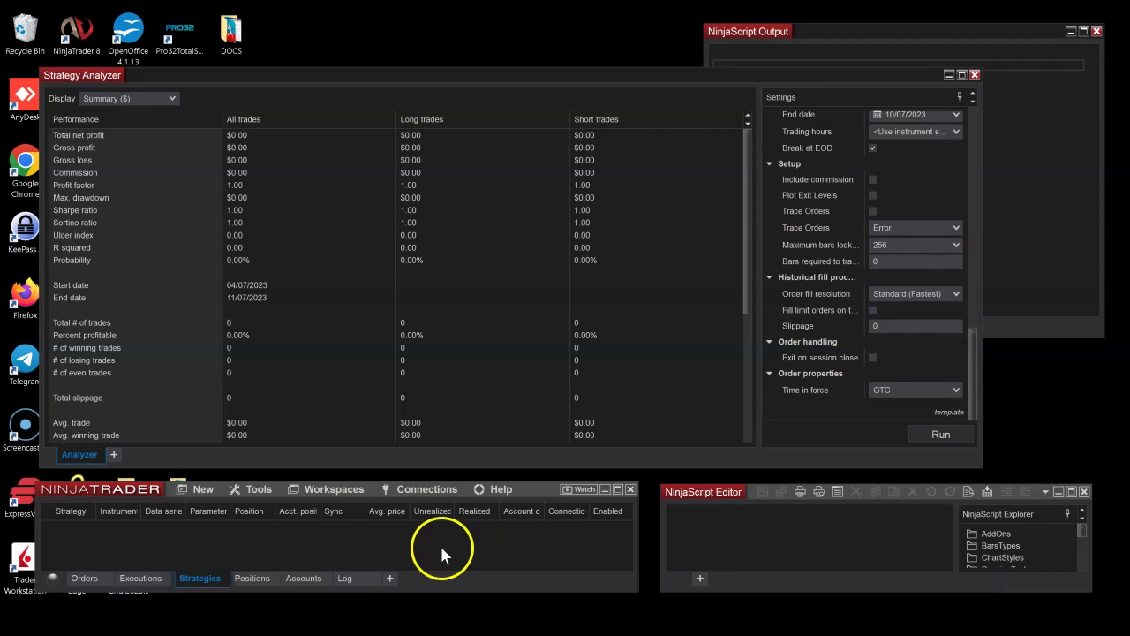
{"action": "scroll", "coordinate": [945, 228], "scroll_direction": "up", "scroll_amount": 5}
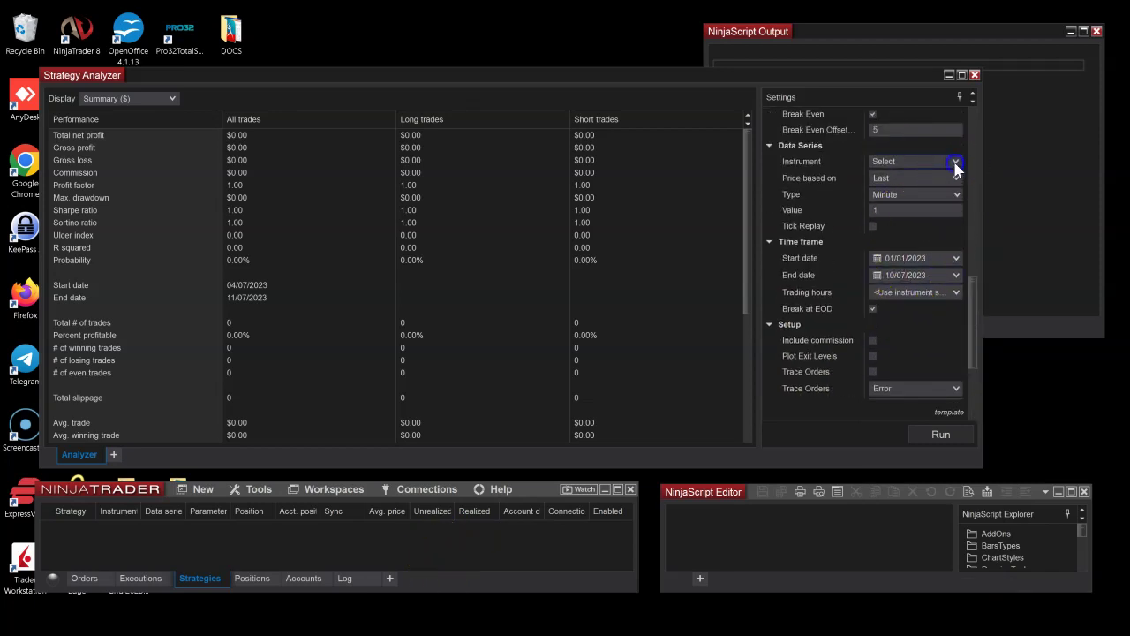
Set the instrument to ES 09-23 with a bar period value of 15.
{"action": "left_click", "coordinate": [955, 163]}
{"action": "left_click", "coordinate": [909, 177]}
{"action": "left_click", "coordinate": [910, 209]}
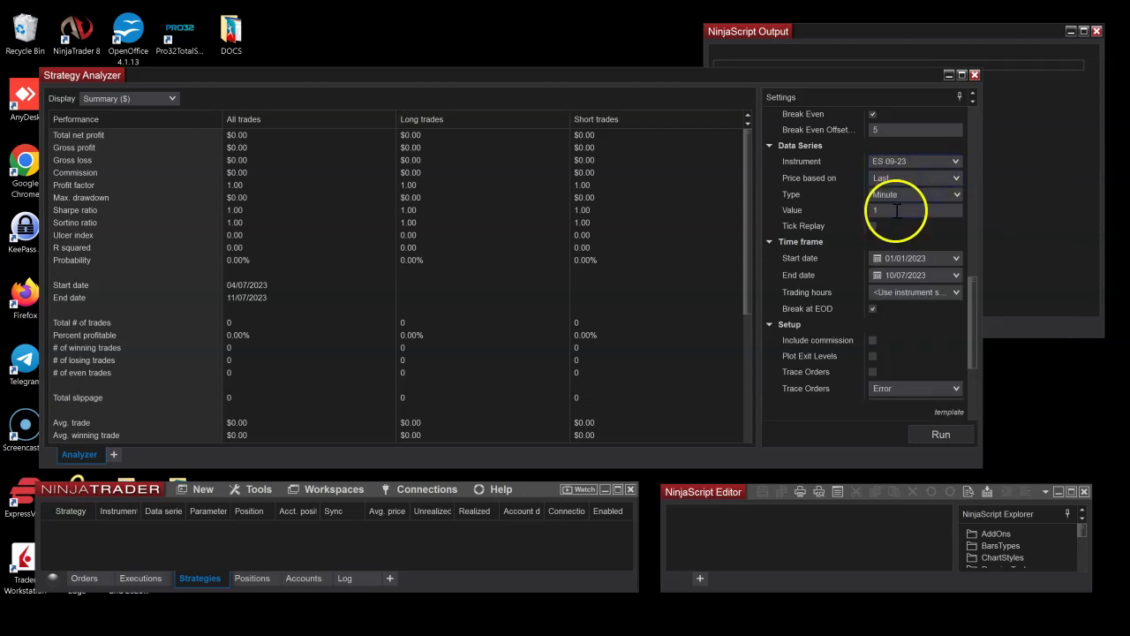
{"action": "type", "text": "15"}
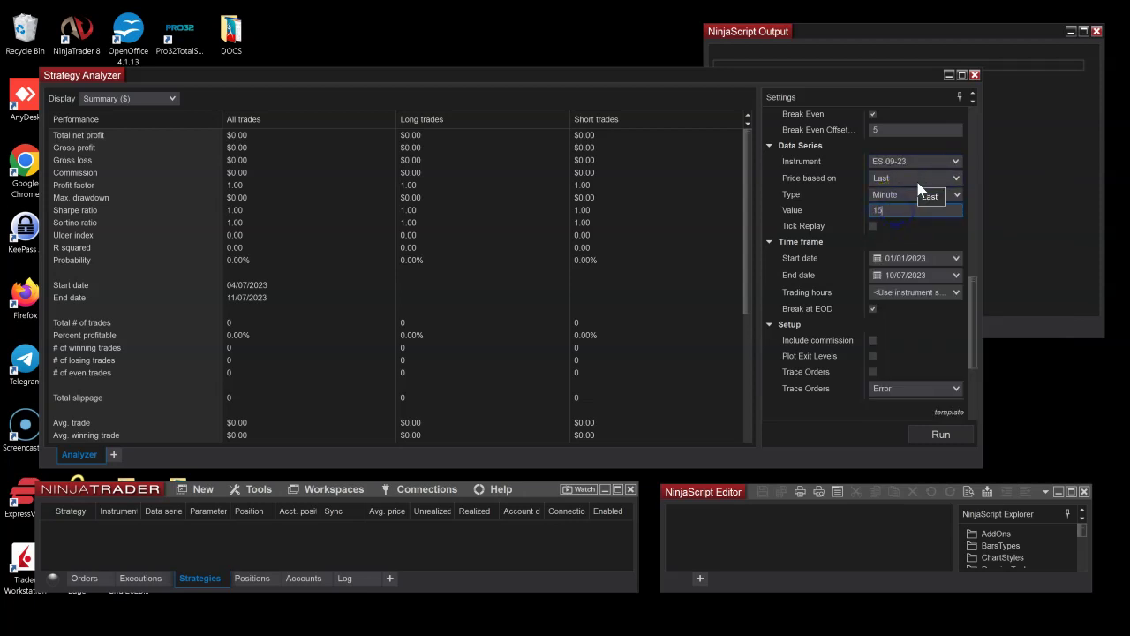
Connect to Kinetick and run the backtest.
{"action": "left_click", "coordinate": [419, 489]}
{"action": "left_click", "coordinate": [474, 584]}
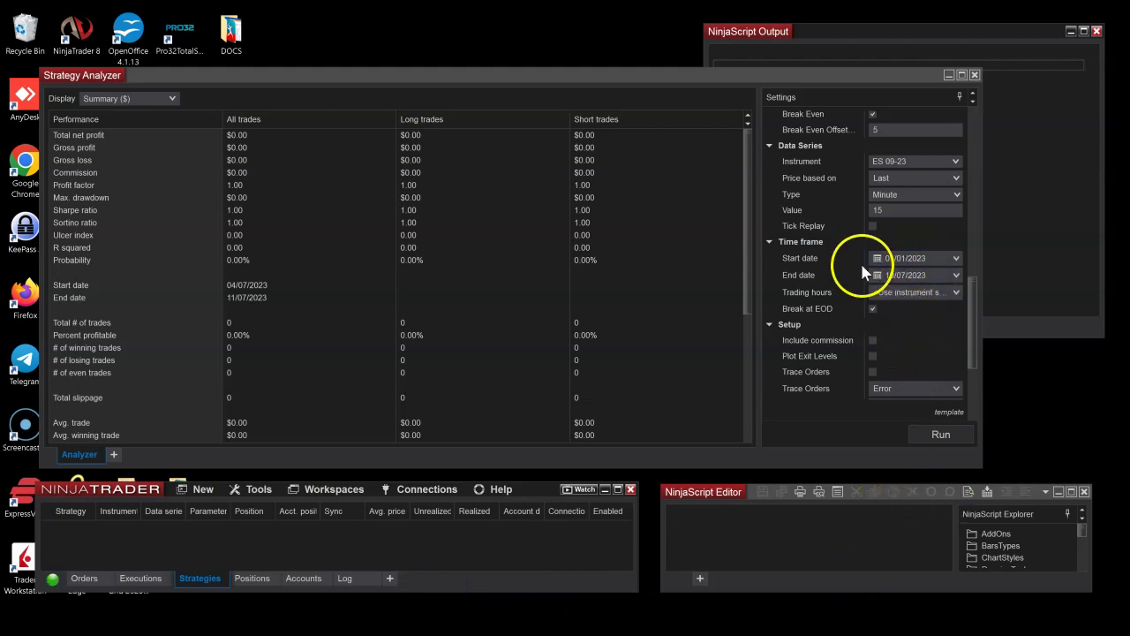
{"action": "scroll", "coordinate": [943, 257], "scroll_direction": "up", "scroll_amount": 3}
{"action": "left_click", "coordinate": [941, 434]}
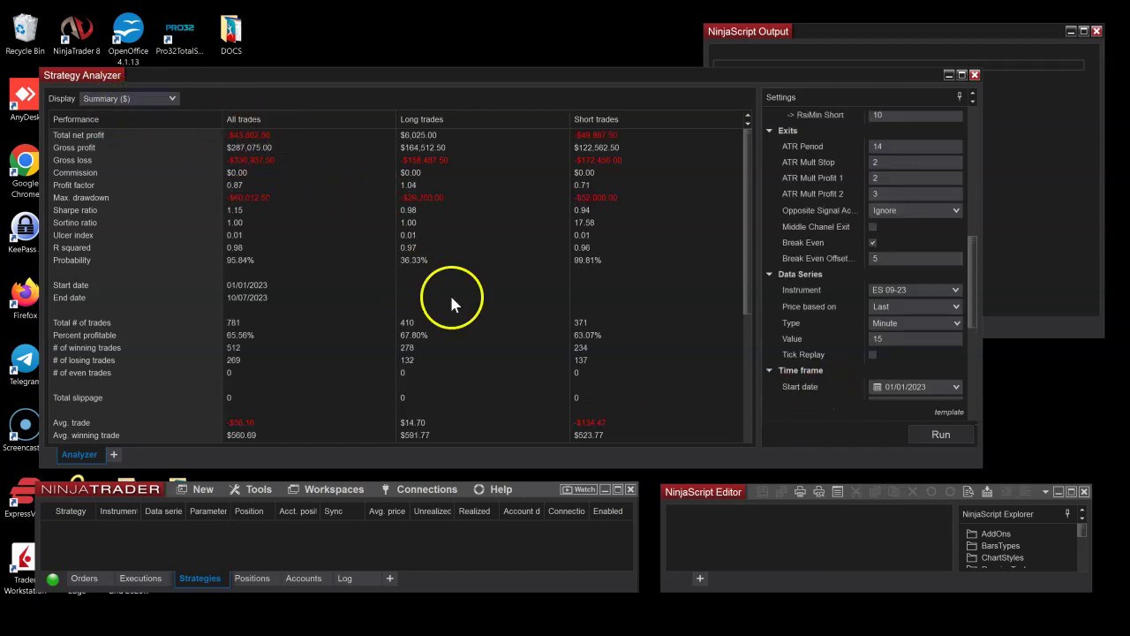
Switch the results display to Analysis ($).
{"action": "left_click", "coordinate": [149, 102]}
{"action": "left_click", "coordinate": [124, 127]}
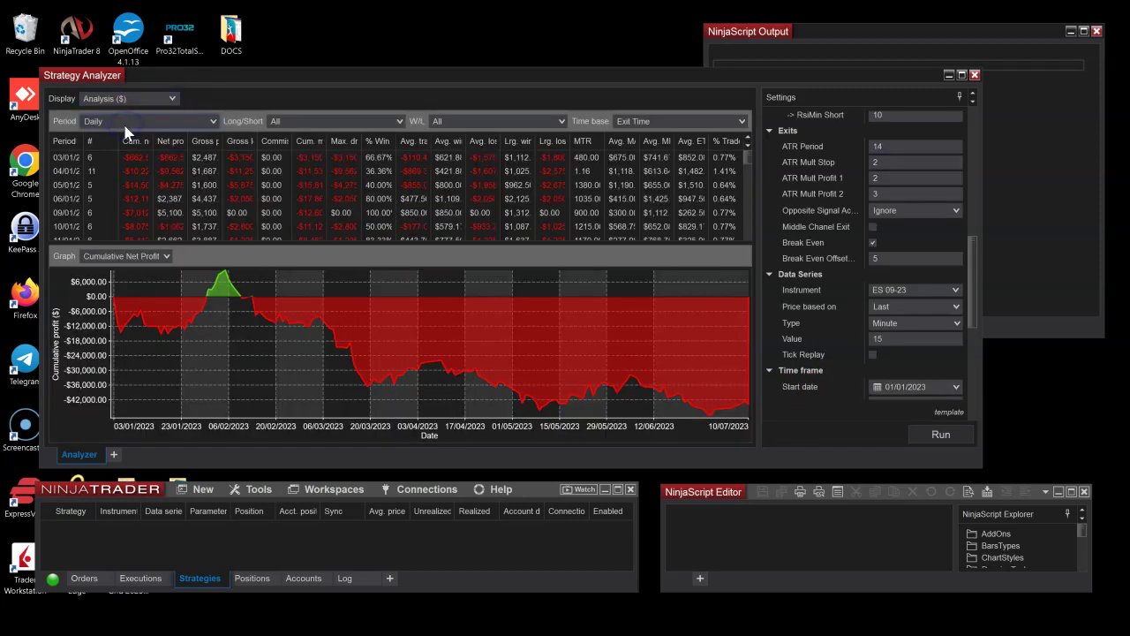
{"action": "scroll", "coordinate": [912, 220], "scroll_direction": "up", "scroll_amount": 3}
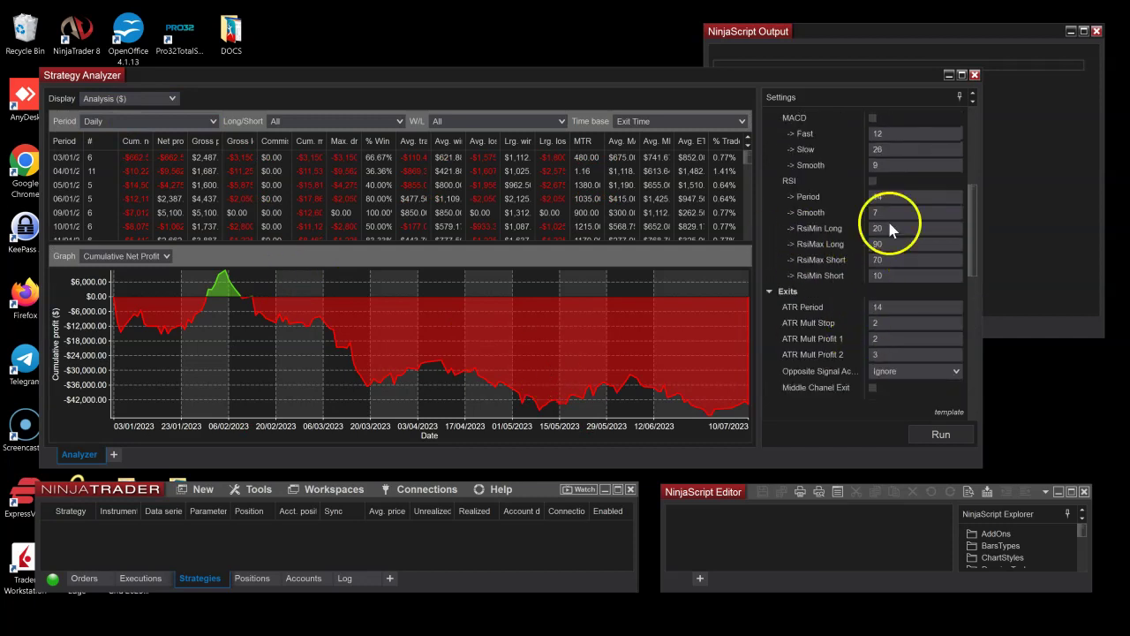
{"action": "scroll", "coordinate": [874, 195], "scroll_direction": "up", "scroll_amount": 4}
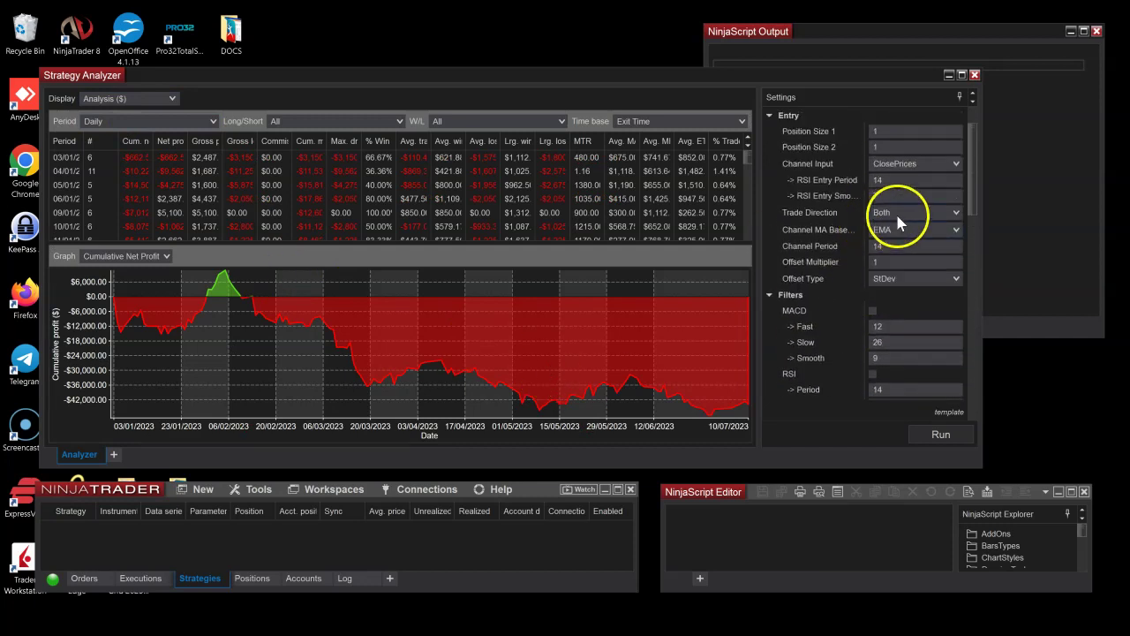
Set Channel MA Base to HMA and Channel Period to 150, then rerun.
{"action": "left_click", "coordinate": [896, 229]}
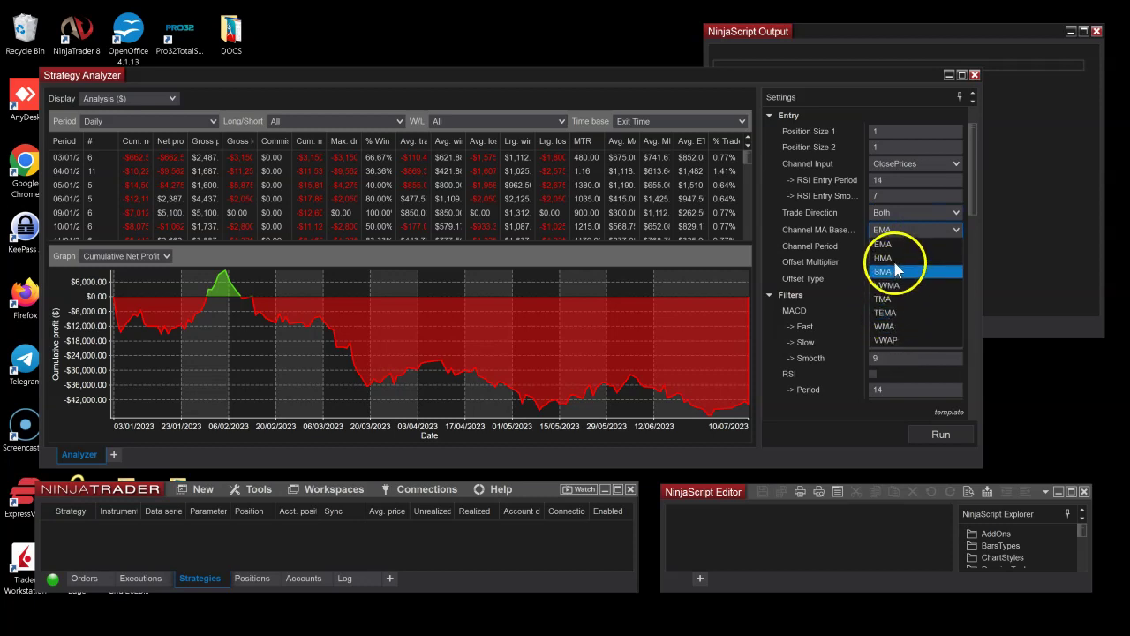
{"action": "left_click", "coordinate": [885, 258]}
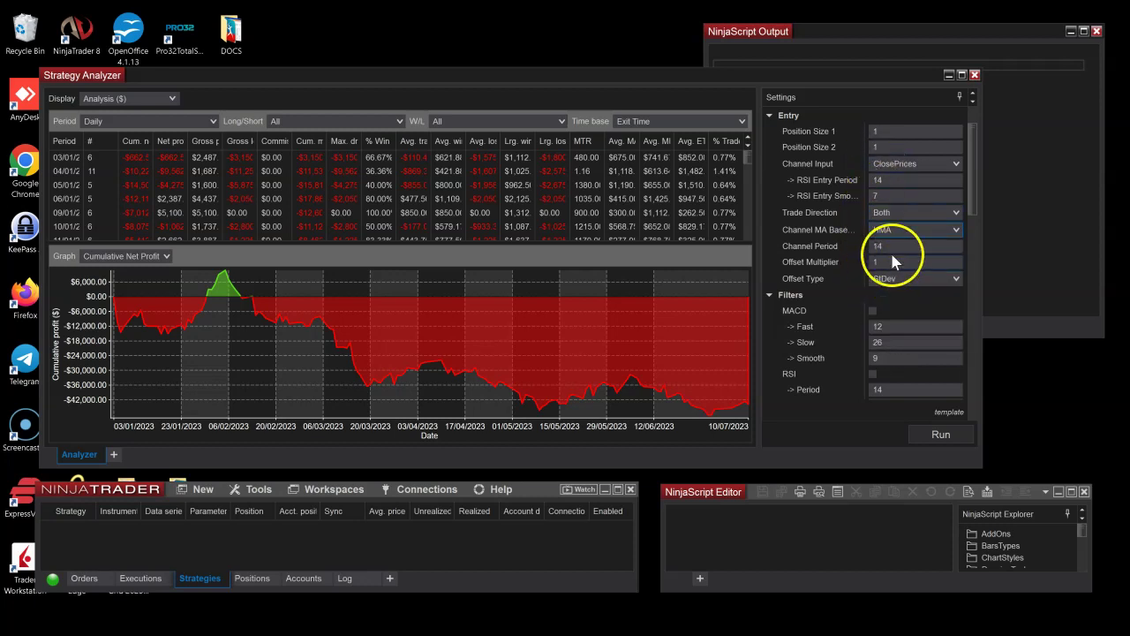
{"action": "left_click", "coordinate": [890, 247]}
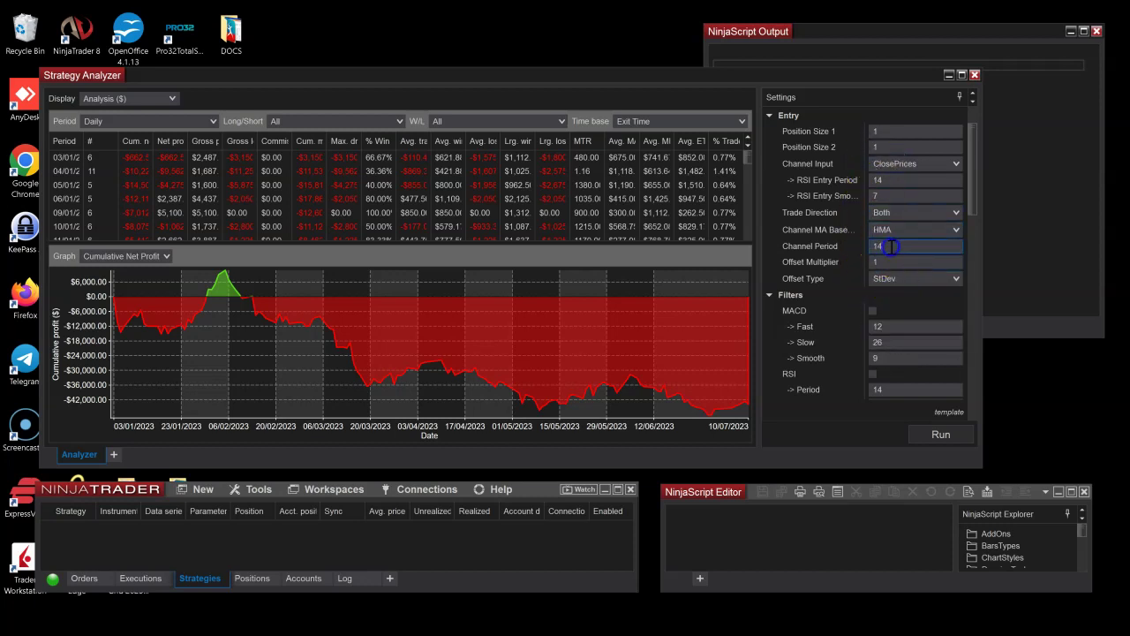
{"action": "left_click", "coordinate": [924, 440]}
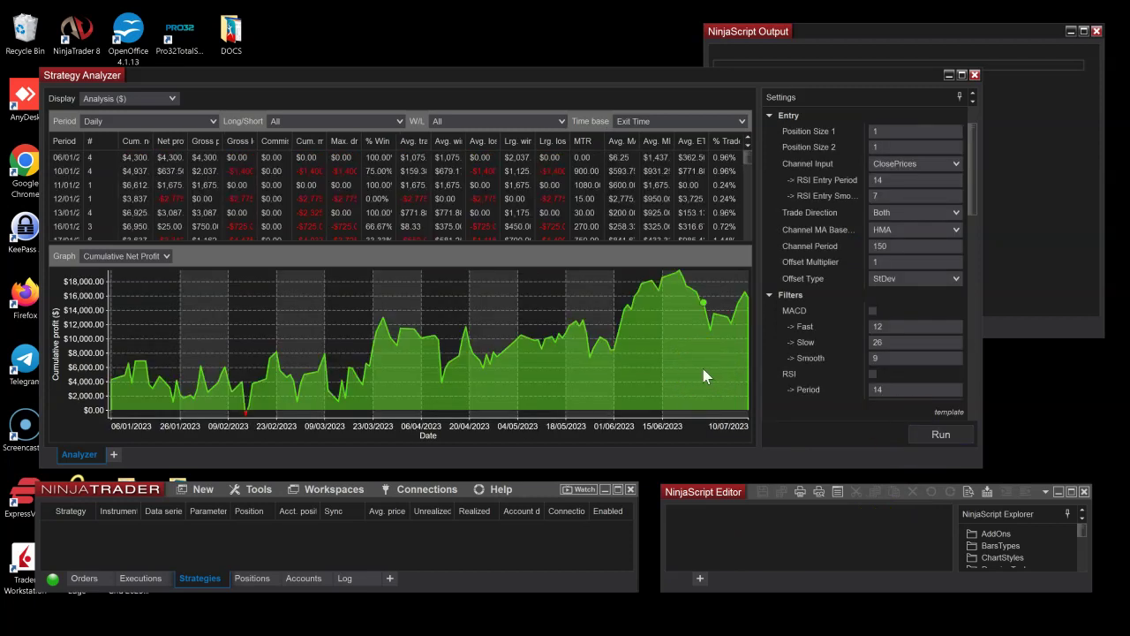
Move the Strategy Analyzer up-left and drag its bottom-right corner to enlarge it.
{"action": "left_click_drag", "start_coordinate": [561, 72], "coordinate": [544, 40]}
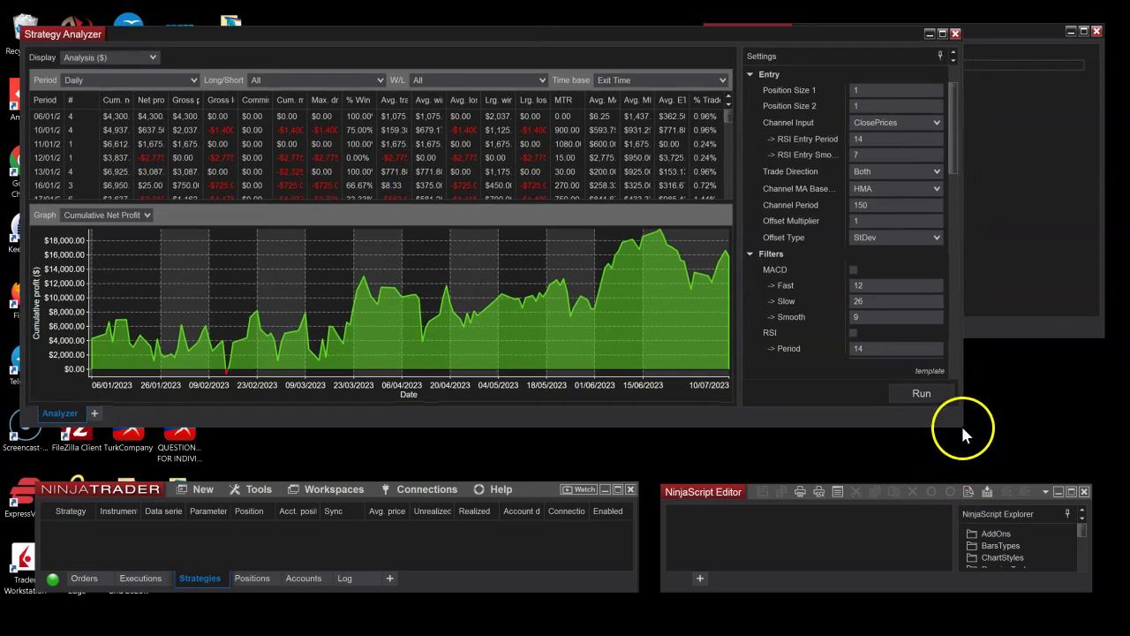
{"action": "left_click_drag", "start_coordinate": [962, 426], "coordinate": [1050, 563]}
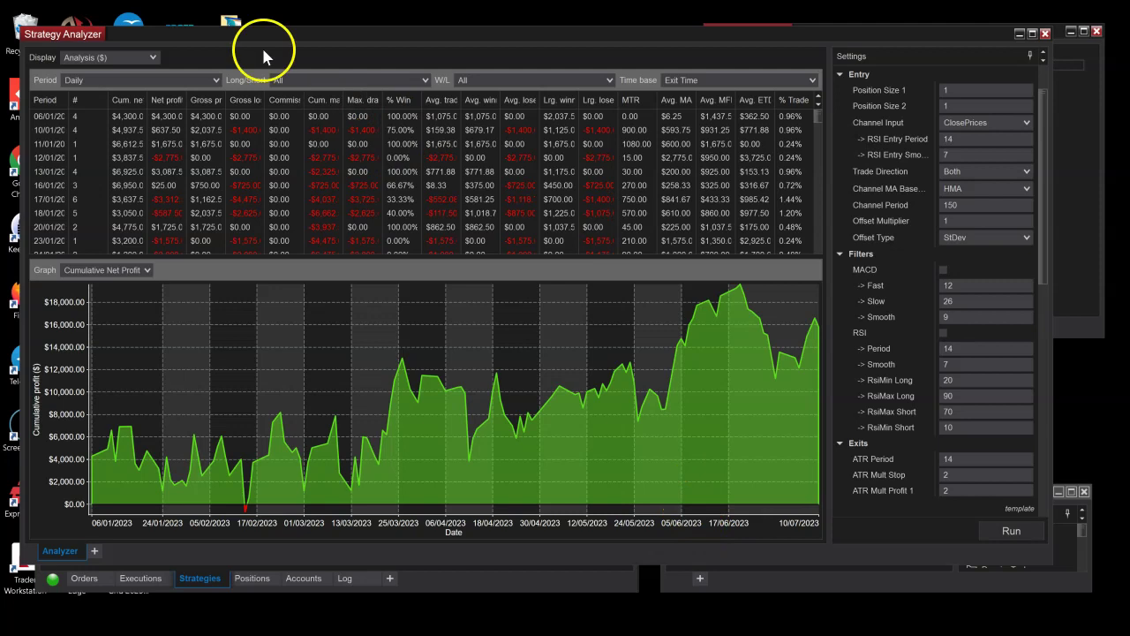
{"action": "left_click_drag", "start_coordinate": [215, 34], "coordinate": [216, 32]}
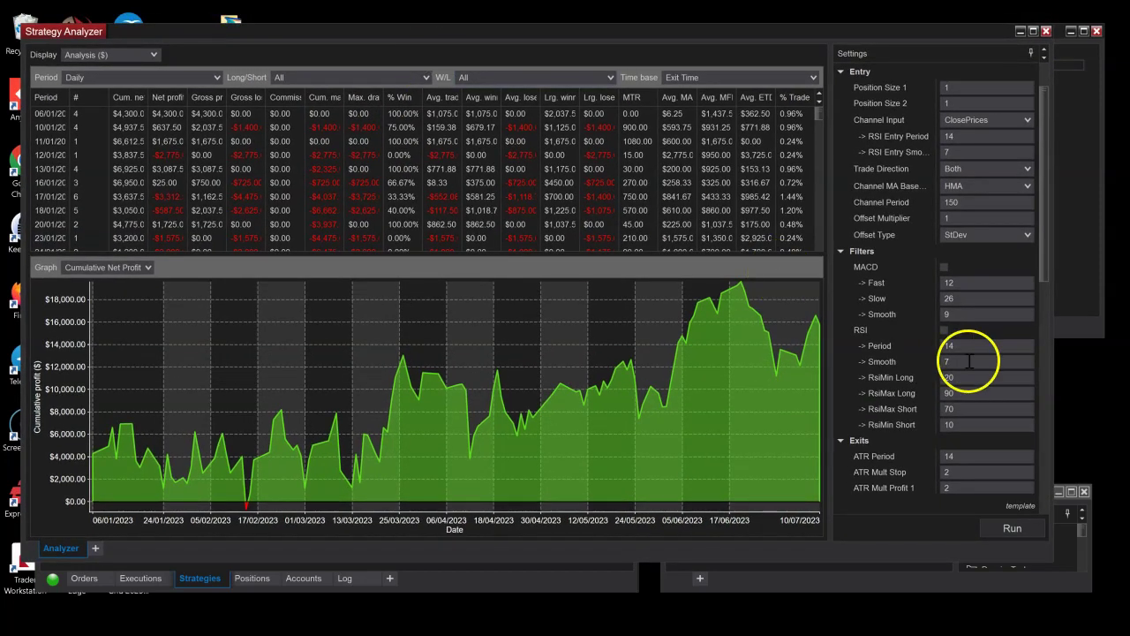
{"action": "mouse_move", "coordinate": [1022, 506]}
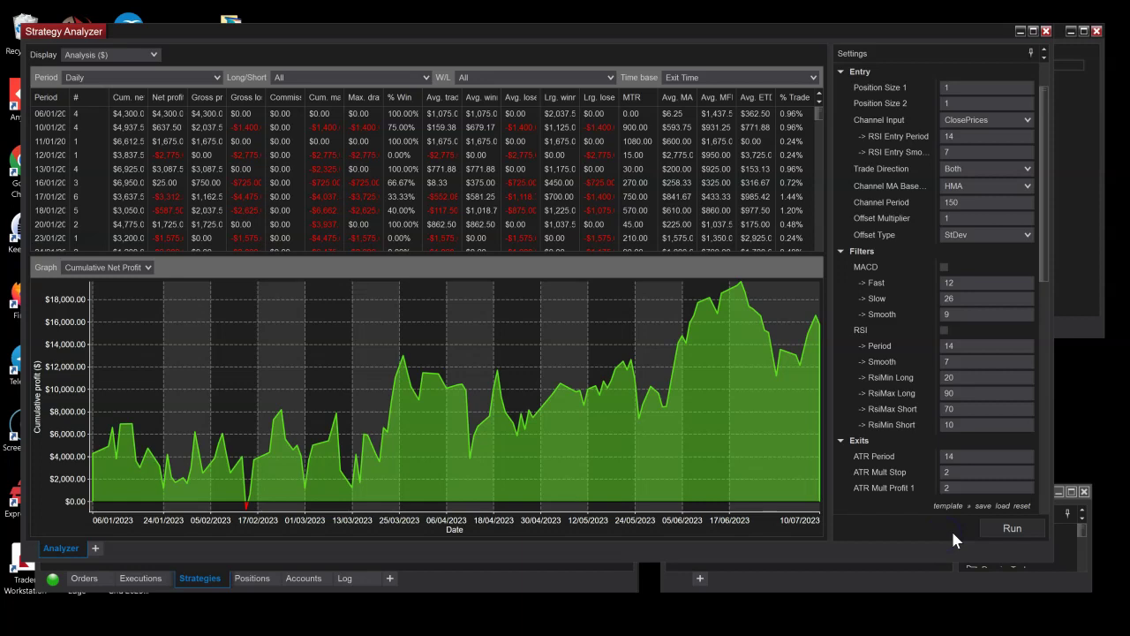
Show the trades list and export it as an Excel (*.xlsx) file.
{"action": "left_click", "coordinate": [103, 55]}
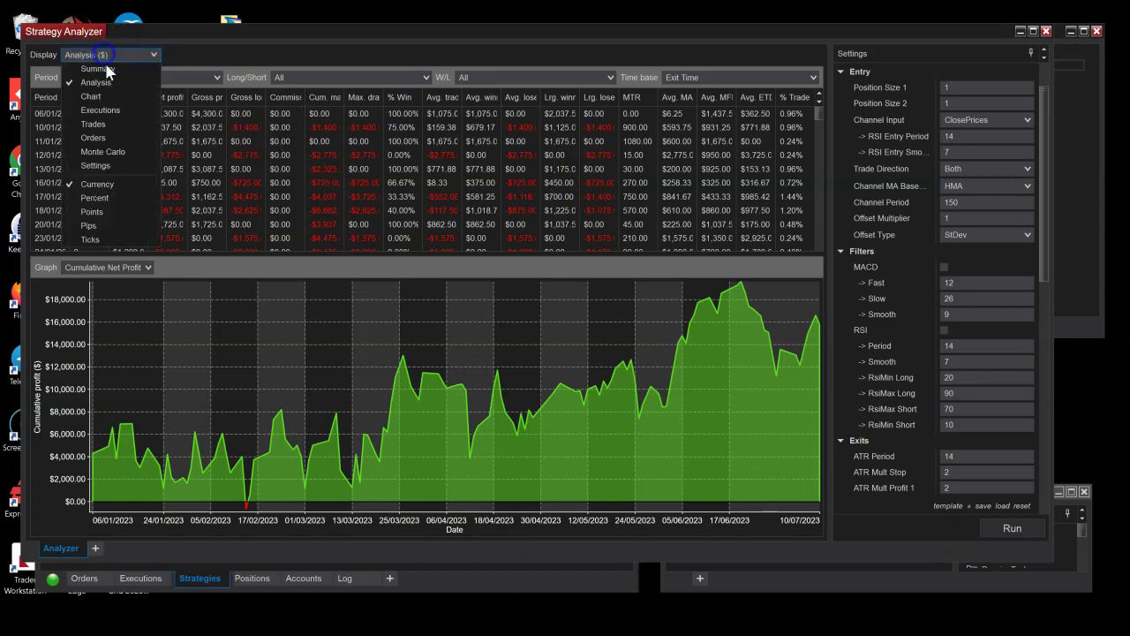
{"action": "left_click", "coordinate": [93, 124]}
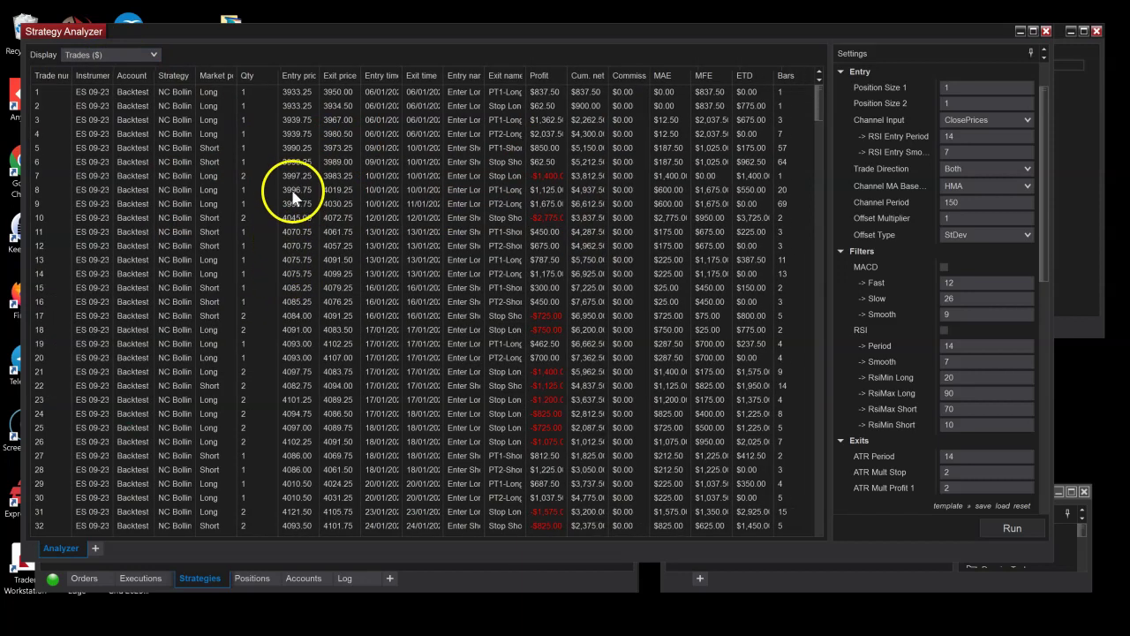
{"action": "right_click", "coordinate": [294, 197]}
{"action": "left_click", "coordinate": [346, 269]}
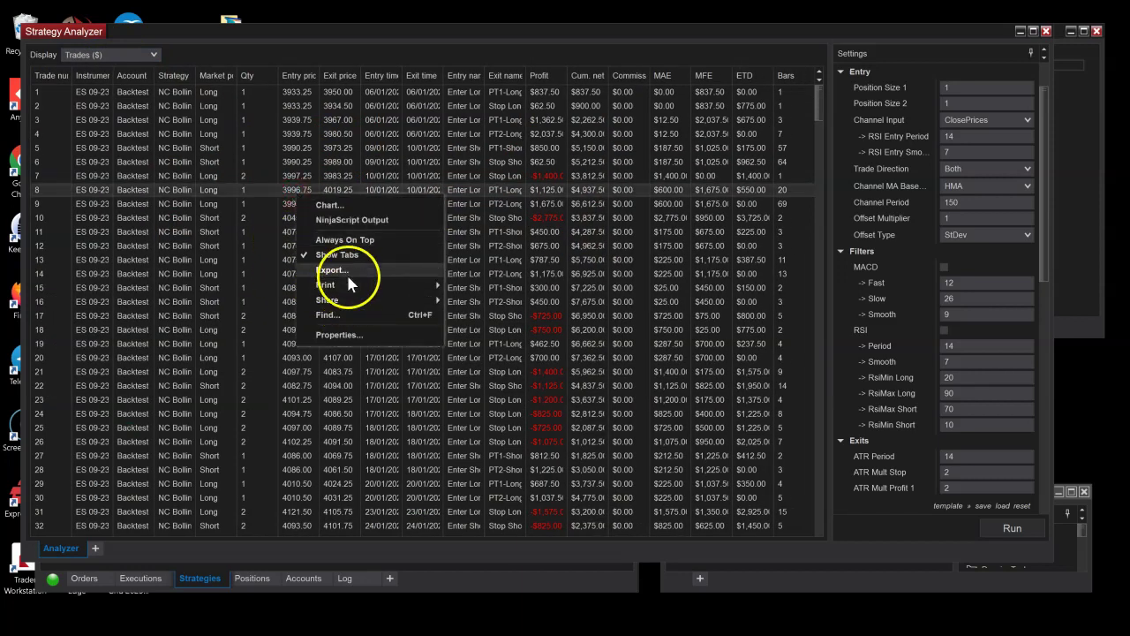
{"action": "left_click", "coordinate": [146, 396]}
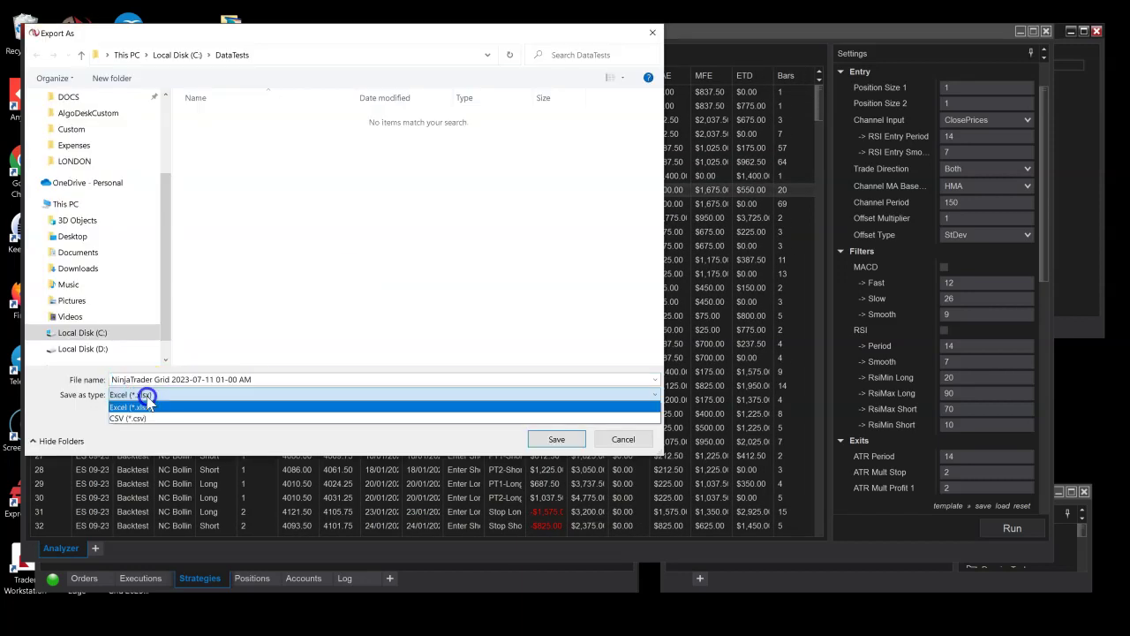
{"action": "left_click", "coordinate": [148, 402]}
Save the export as ES15Min in C:\DataTests and close the opened spreadsheet.
{"action": "left_click", "coordinate": [178, 54]}
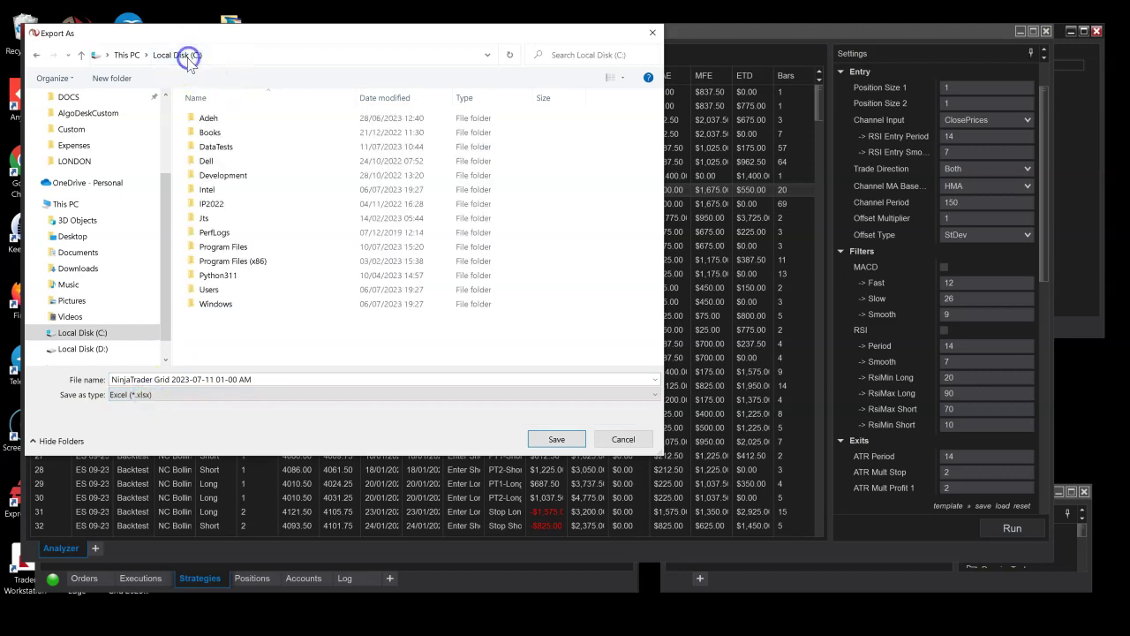
{"action": "double_click", "coordinate": [248, 146]}
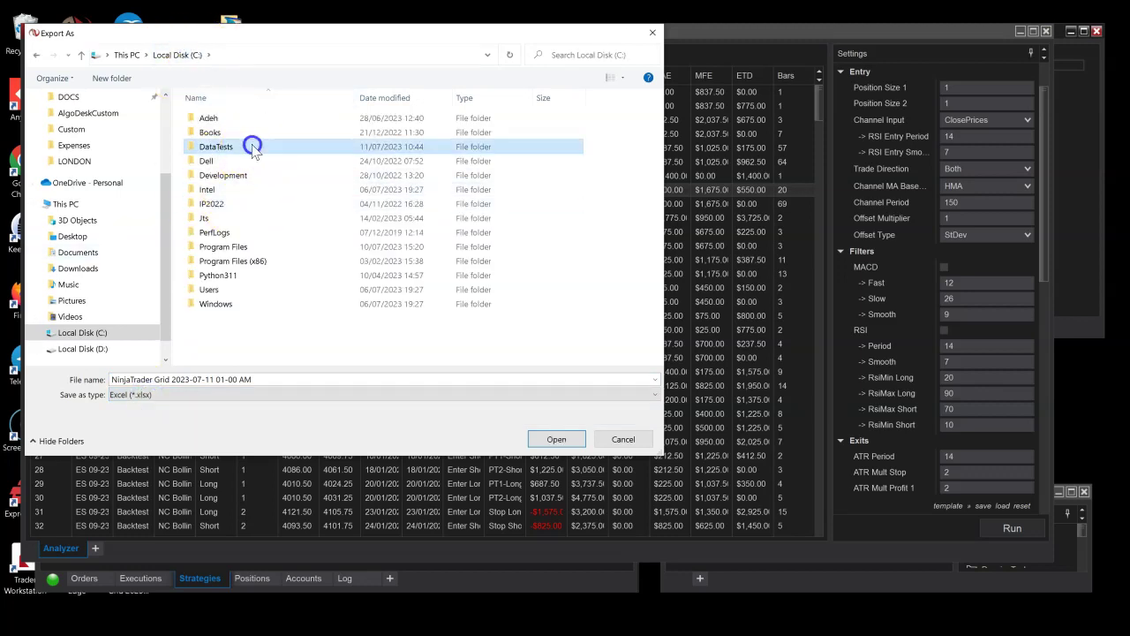
{"action": "left_click", "coordinate": [270, 379]}
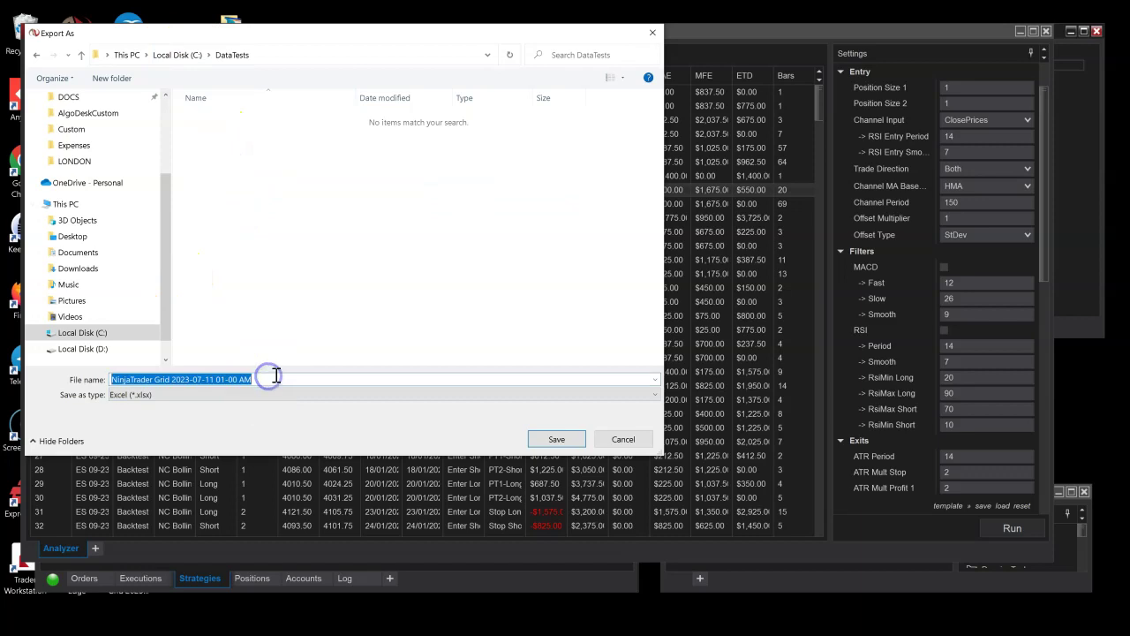
{"action": "type", "text": "Уы"}
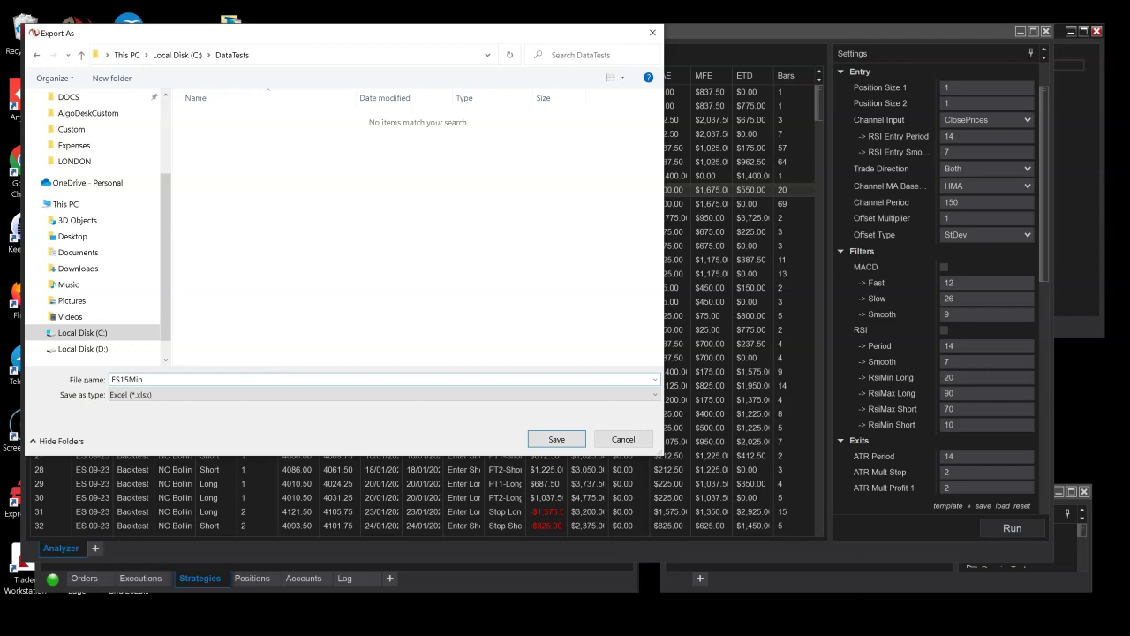
{"action": "left_click", "coordinate": [573, 446]}
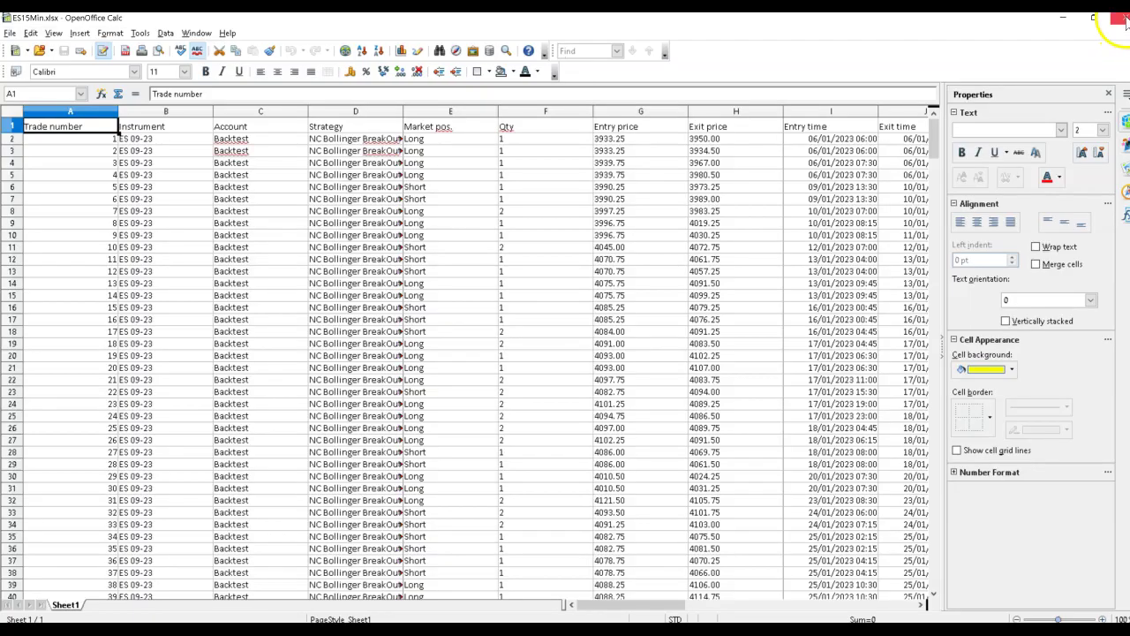
{"action": "left_click", "coordinate": [1124, 19]}
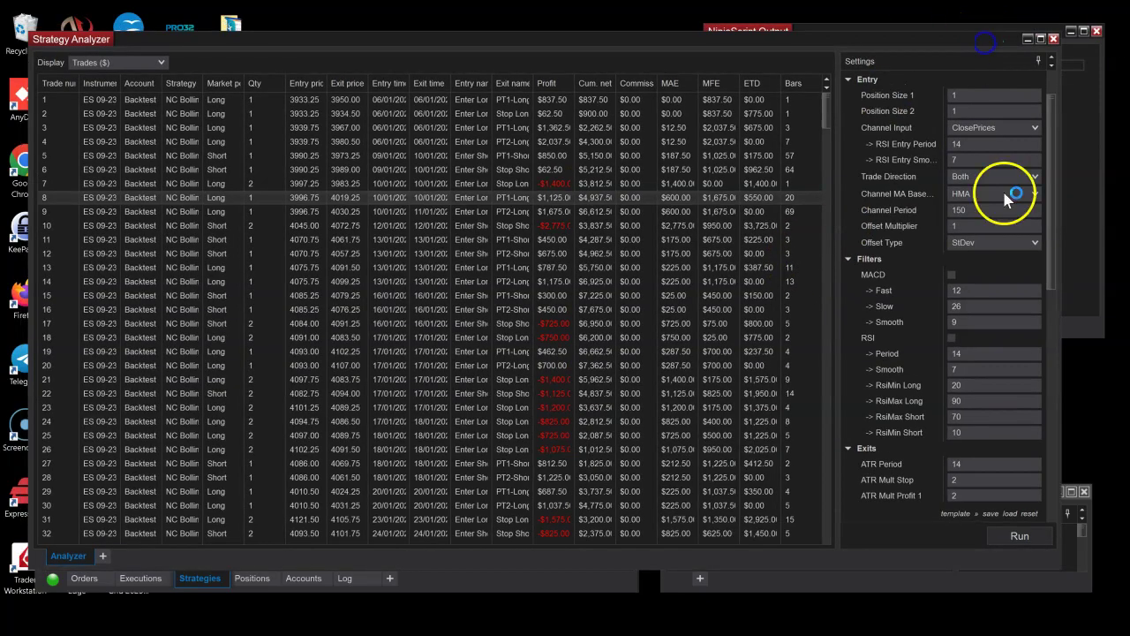
Switch the results display to the Analysis view.
{"action": "scroll", "coordinate": [1048, 265], "scroll_direction": "up", "scroll_amount": 1}
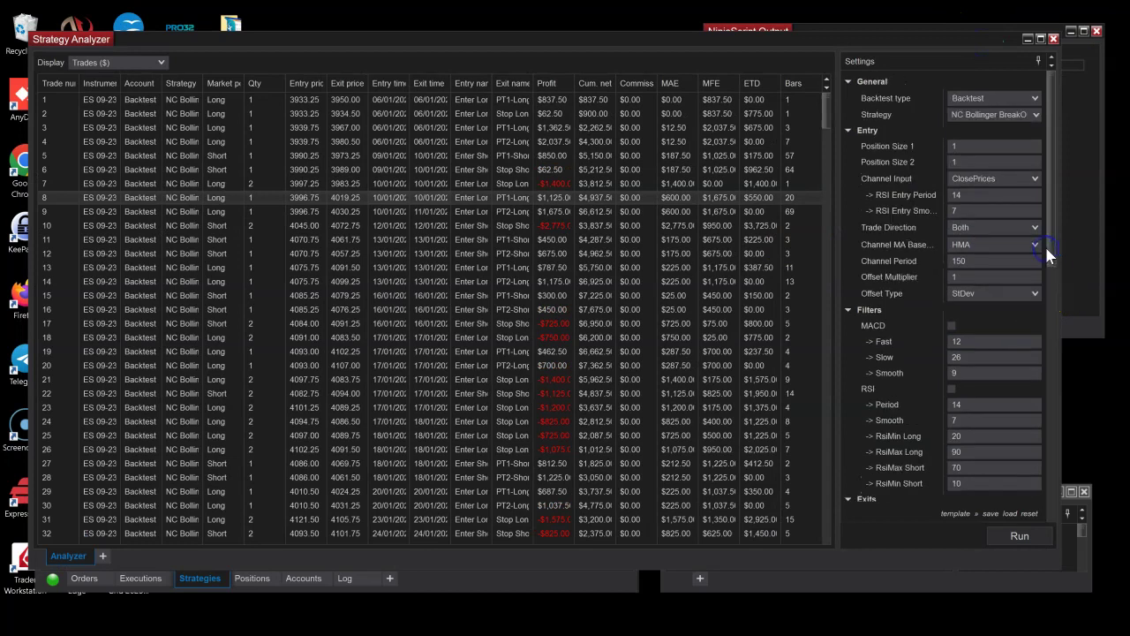
{"action": "left_click", "coordinate": [114, 62]}
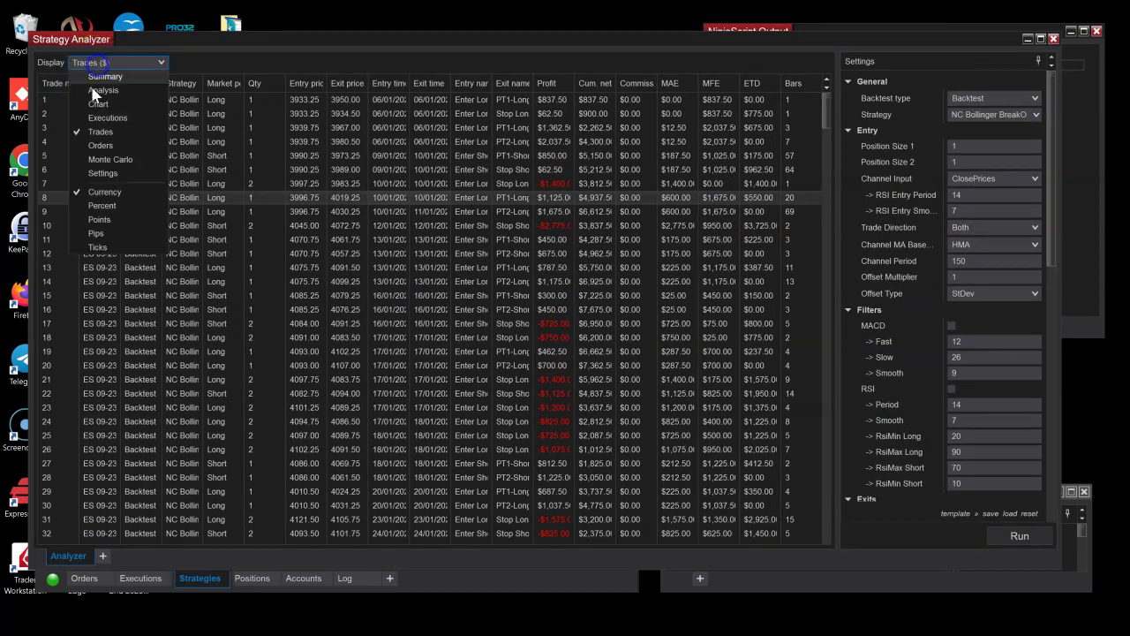
{"action": "left_click", "coordinate": [102, 91]}
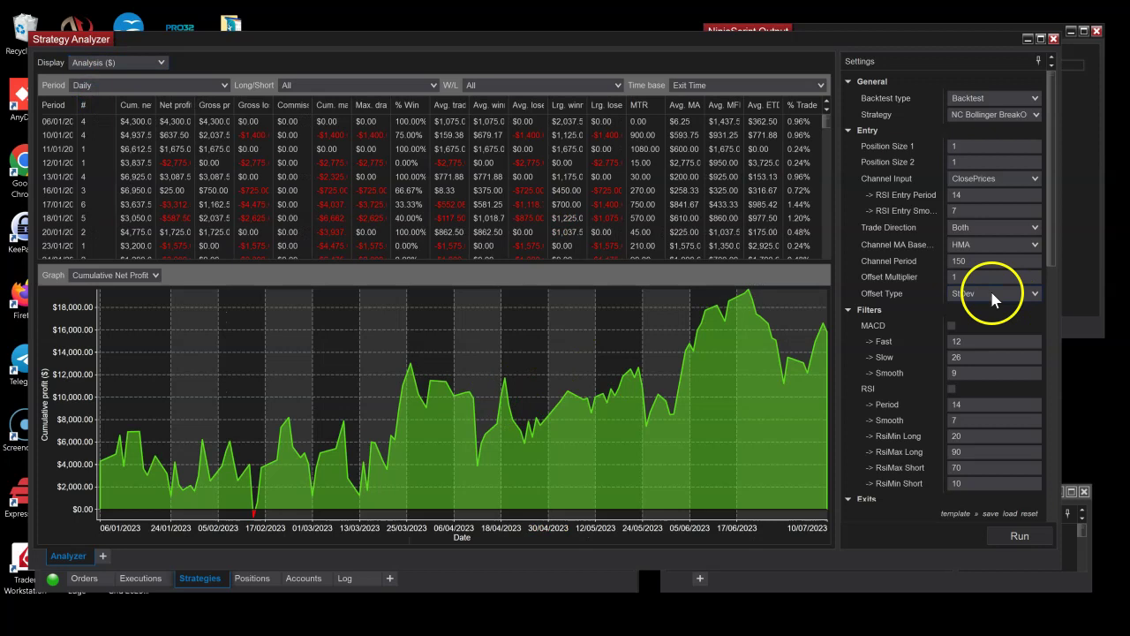
Change the instrument to NQ 09-23 and rerun the backtest.
{"action": "scroll", "coordinate": [1047, 273], "scroll_direction": "down", "scroll_amount": 2}
{"action": "scroll", "coordinate": [1048, 274], "scroll_direction": "up", "scroll_amount": 2}
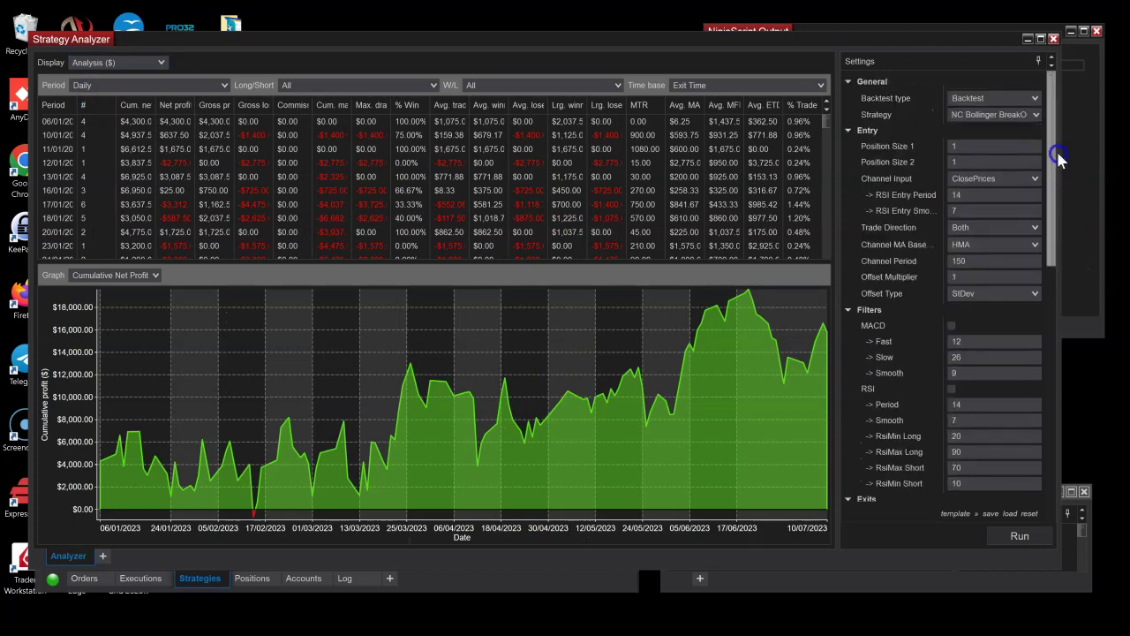
{"action": "scroll", "coordinate": [1029, 273], "scroll_direction": "down", "scroll_amount": 3}
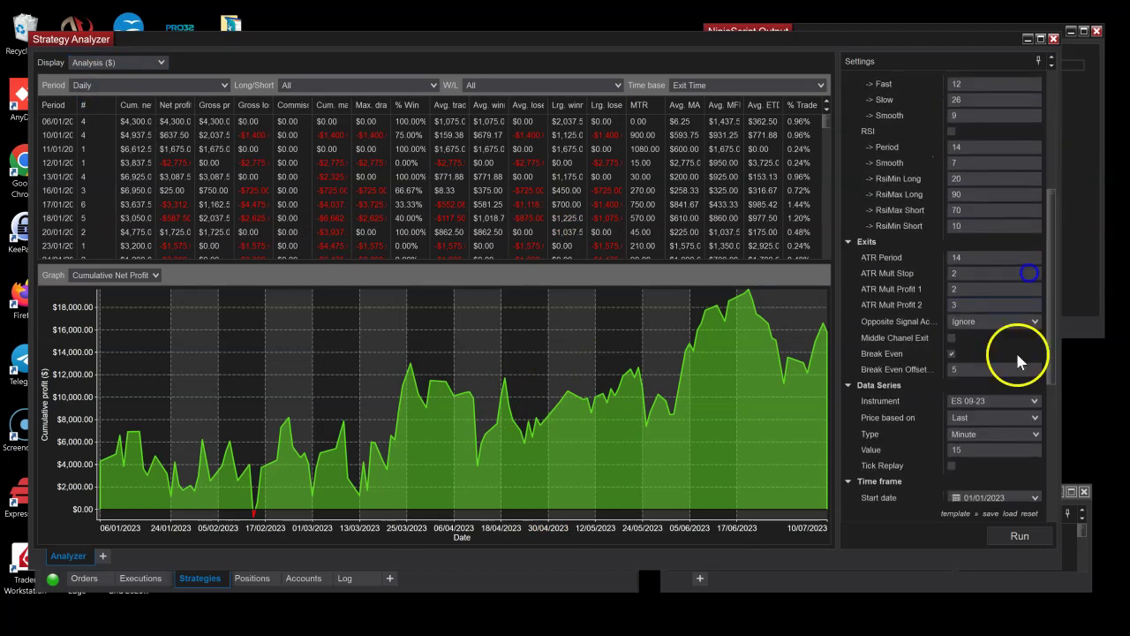
{"action": "left_click", "coordinate": [1037, 401]}
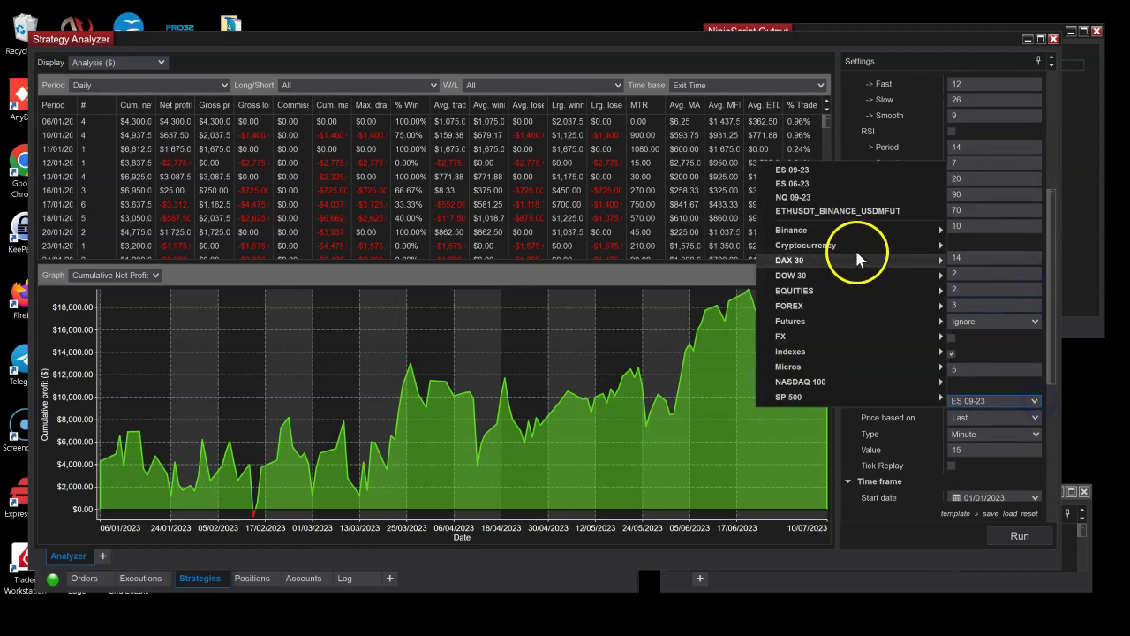
{"action": "left_click", "coordinate": [833, 196]}
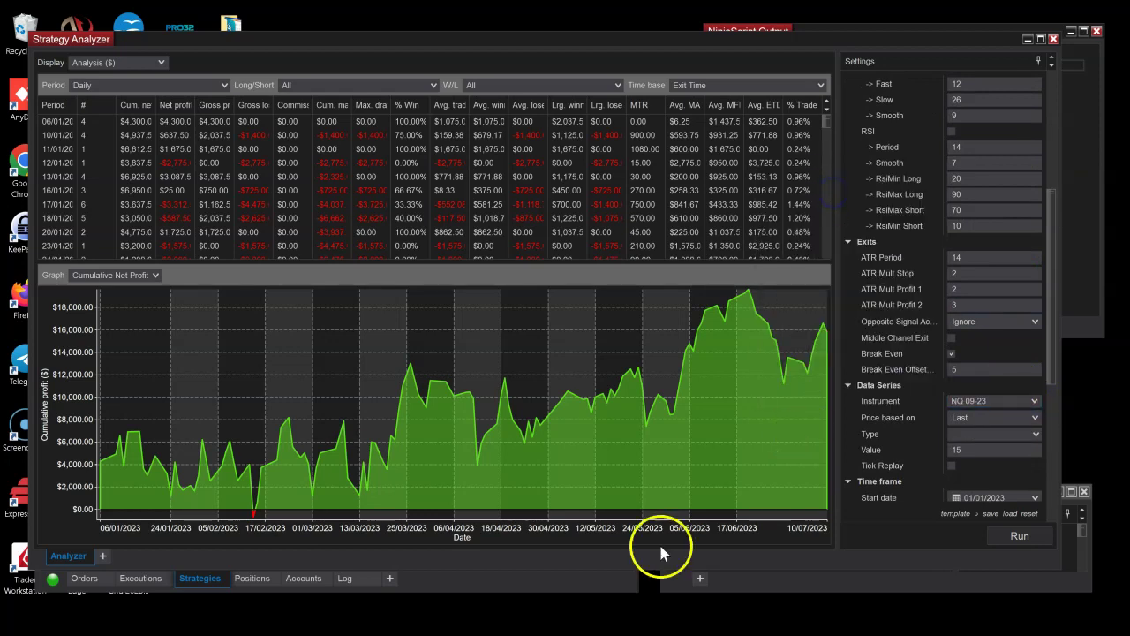
{"action": "left_click", "coordinate": [1030, 534]}
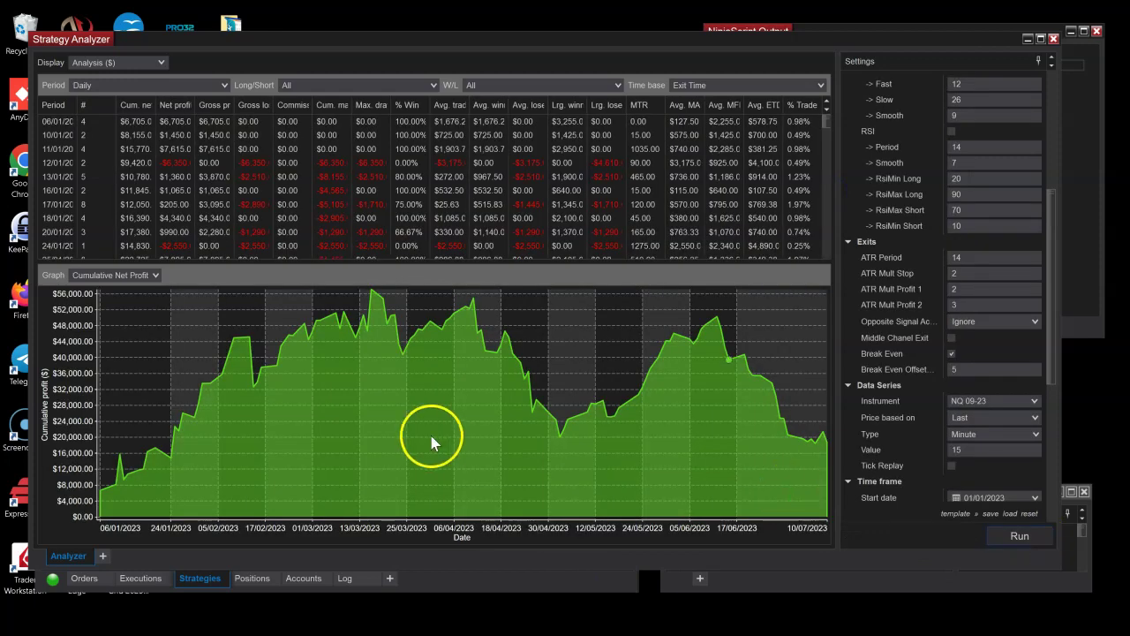
Show the trades list and start exporting it.
{"action": "left_click", "coordinate": [116, 64]}
{"action": "left_click", "coordinate": [100, 132]}
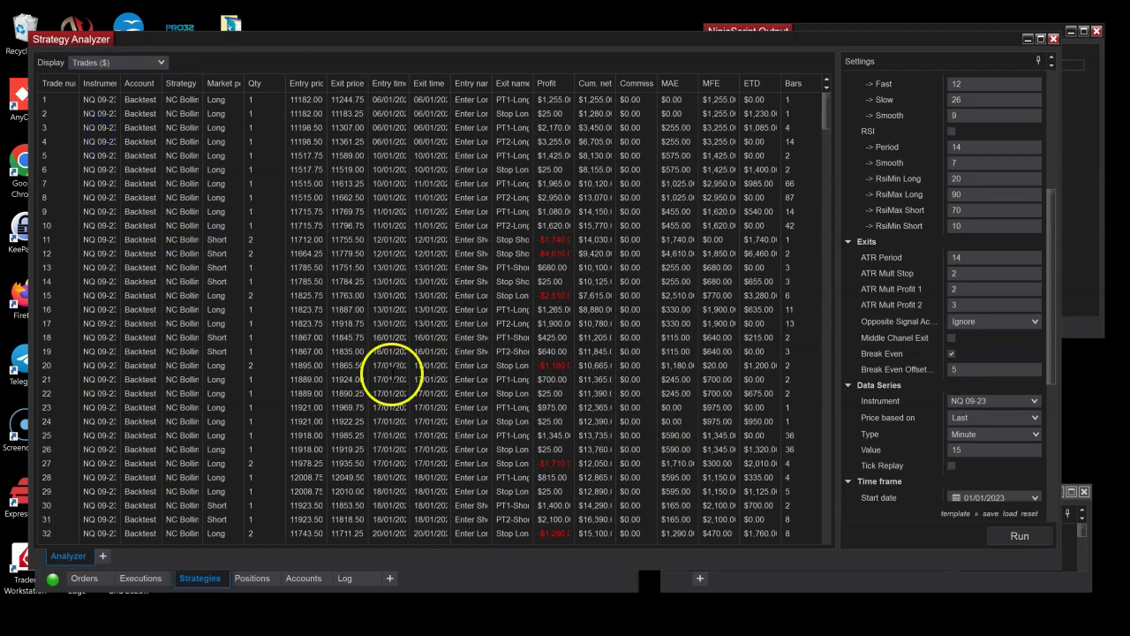
{"action": "right_click", "coordinate": [347, 201]}
{"action": "left_click", "coordinate": [441, 284]}
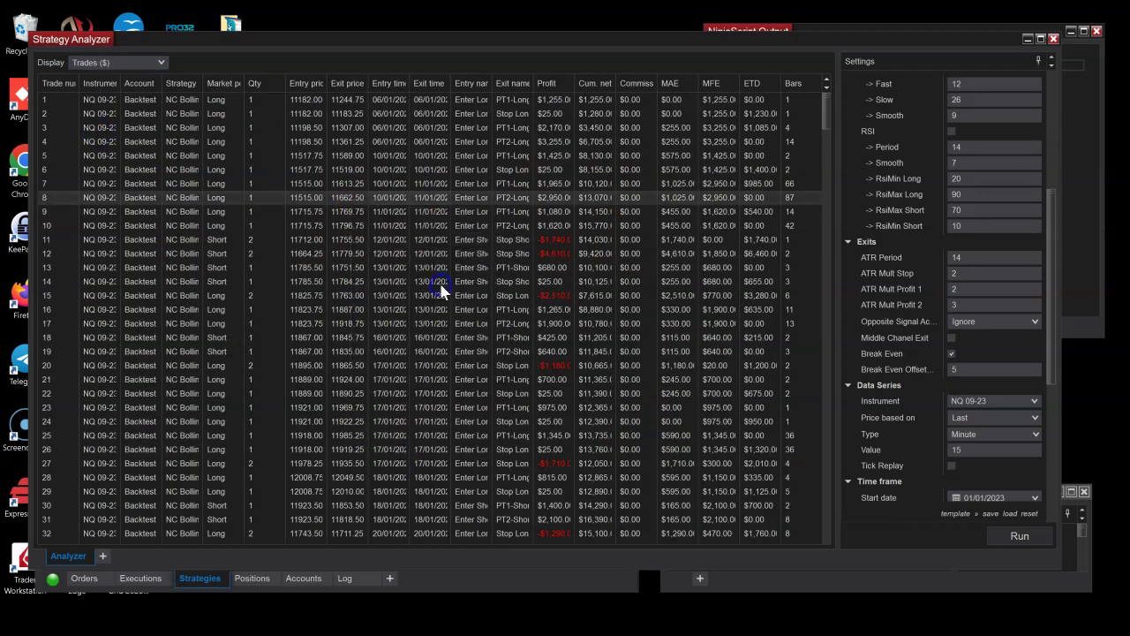
Save the export as NQ15Min in C:\DataTests and close the spreadsheet.
{"action": "left_click", "coordinate": [222, 126]}
{"action": "double_click", "coordinate": [130, 389]}
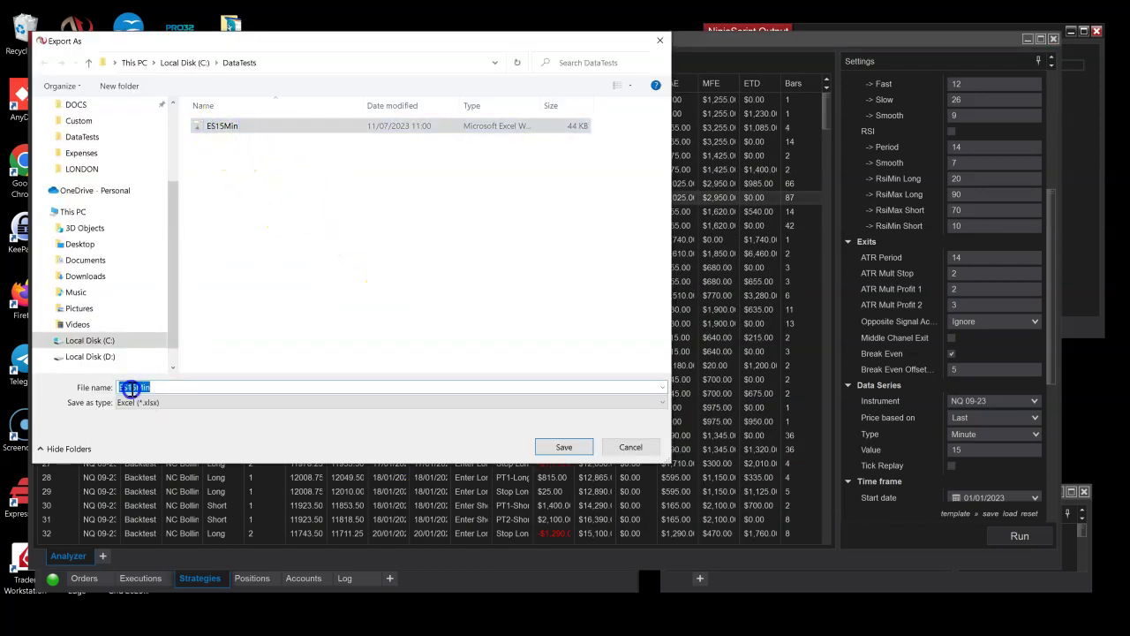
{"action": "type", "text": "NQ"}
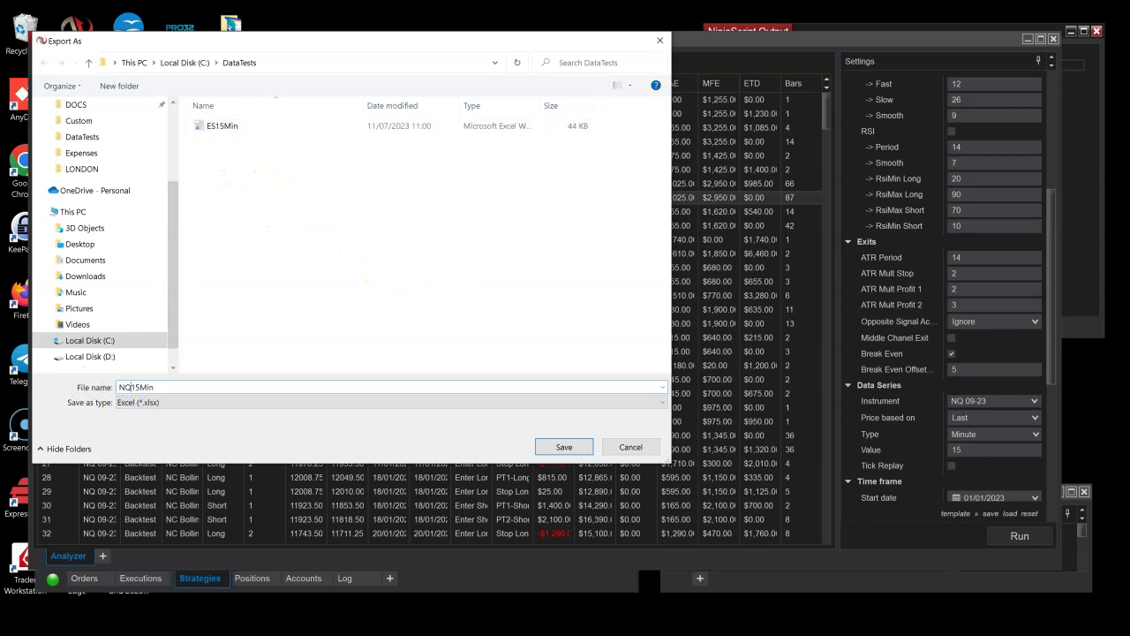
{"action": "left_click", "coordinate": [565, 447]}
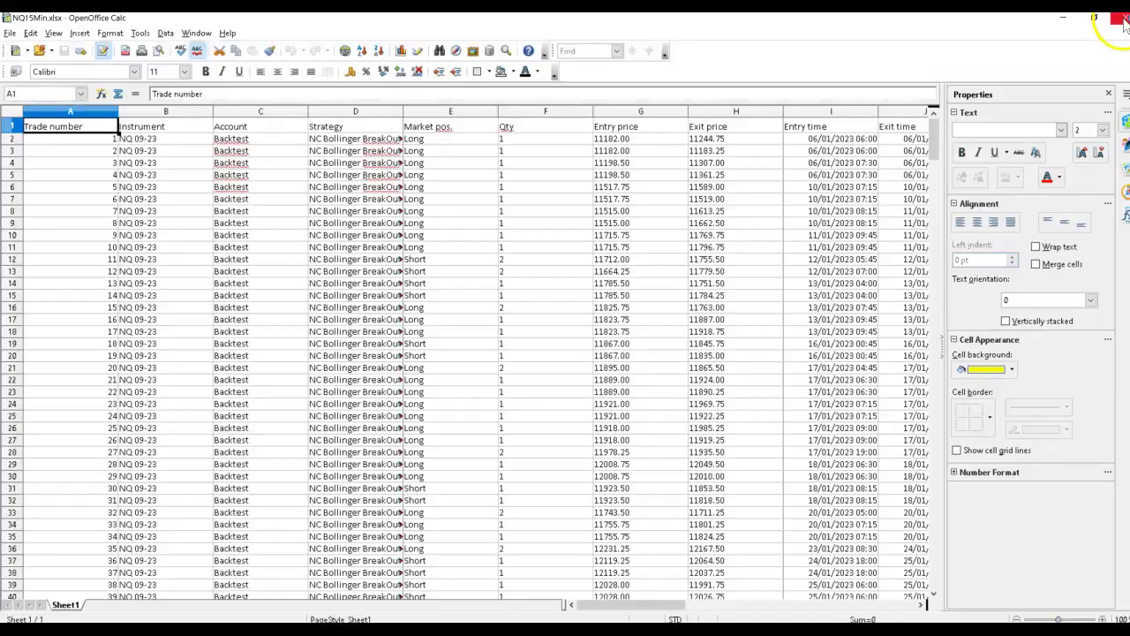
{"action": "left_click", "coordinate": [1124, 18]}
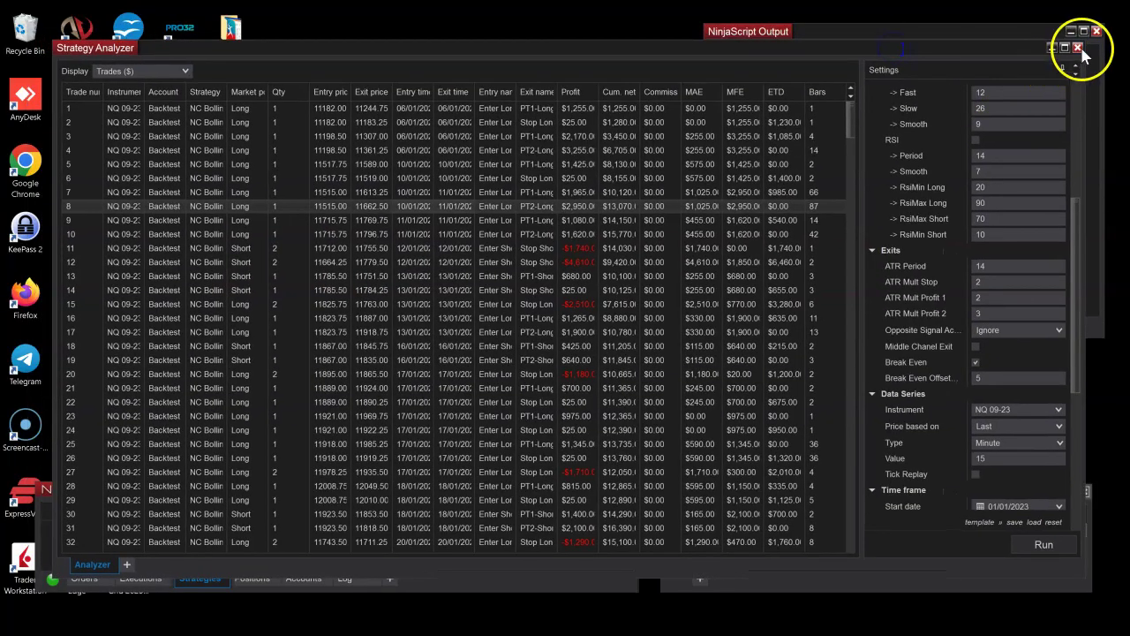
Close the Strategy Analyzer and open a new NC DataCollector window.
{"action": "left_click", "coordinate": [1078, 47]}
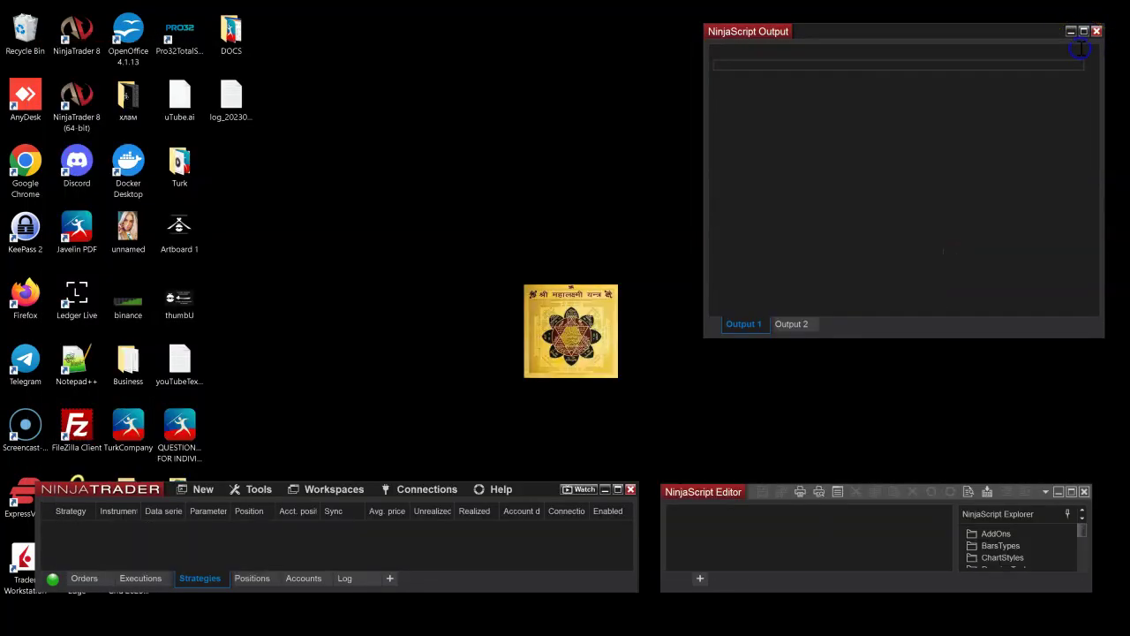
{"action": "left_click", "coordinate": [203, 495]}
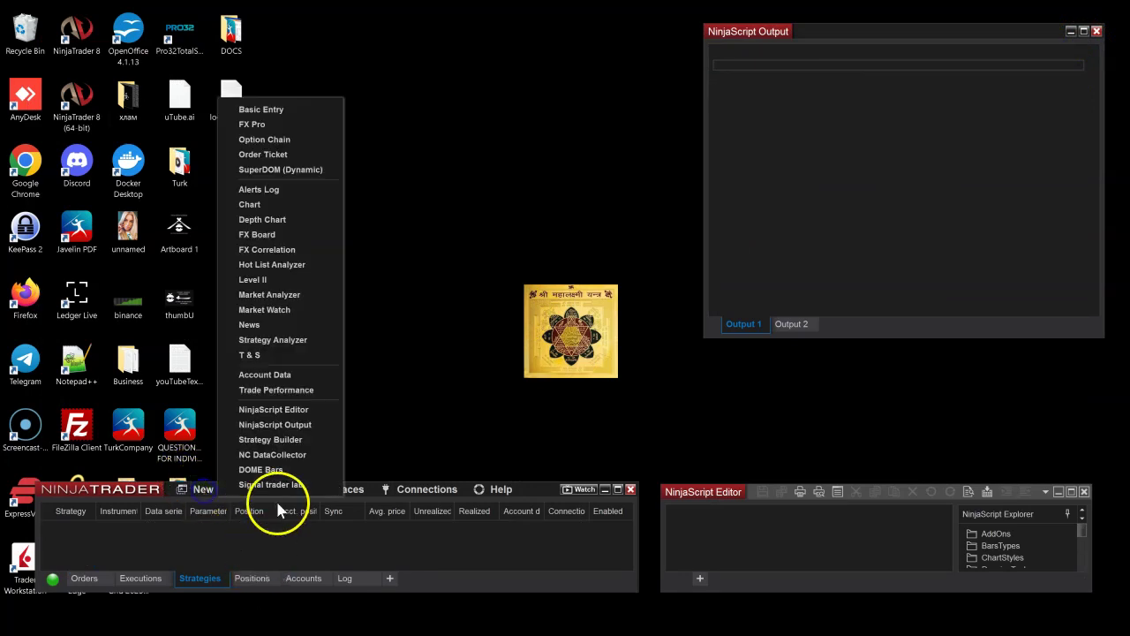
{"action": "left_click", "coordinate": [288, 452]}
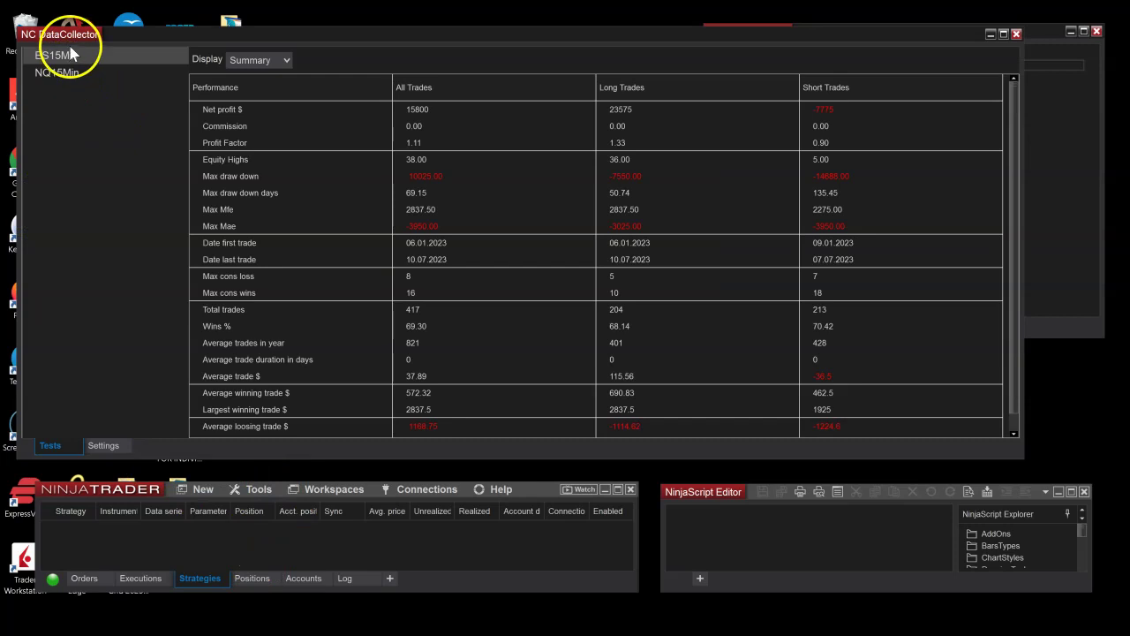
{"action": "left_click_drag", "start_coordinate": [74, 30], "coordinate": [89, 29]}
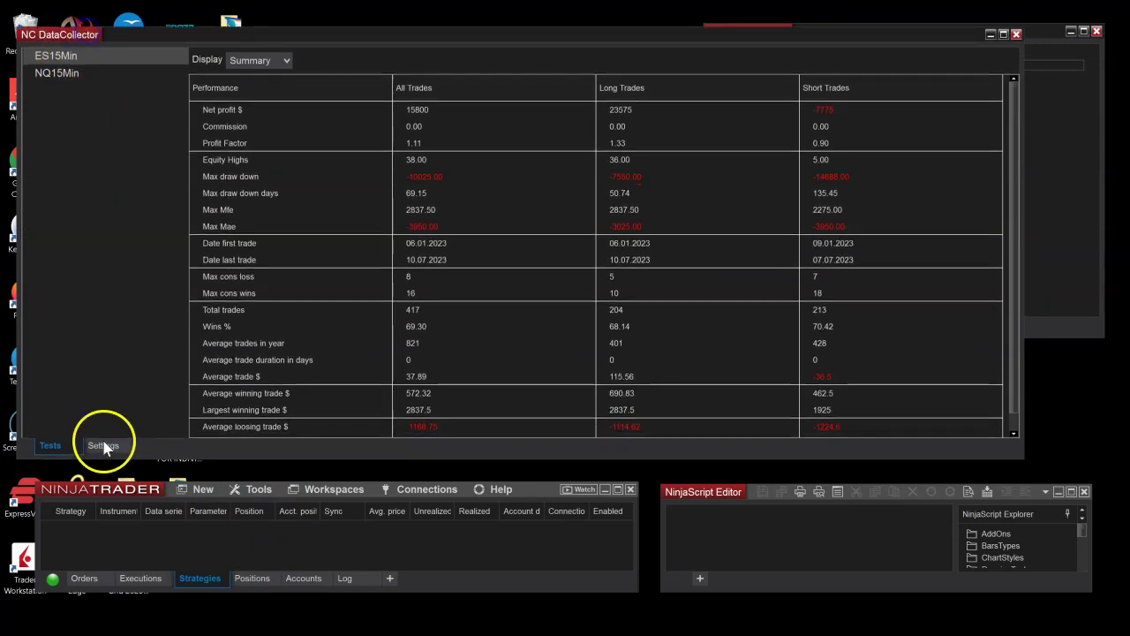
In Settings, set the Path to trade files to C:\DataTests.
{"action": "left_click", "coordinate": [103, 445]}
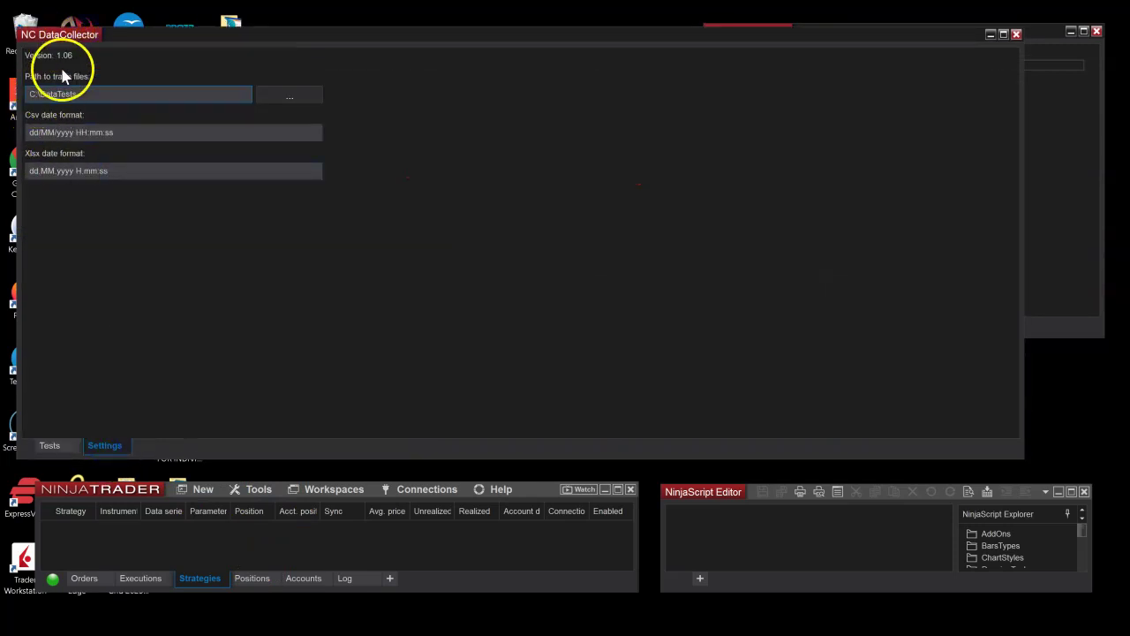
{"action": "left_click", "coordinate": [277, 93]}
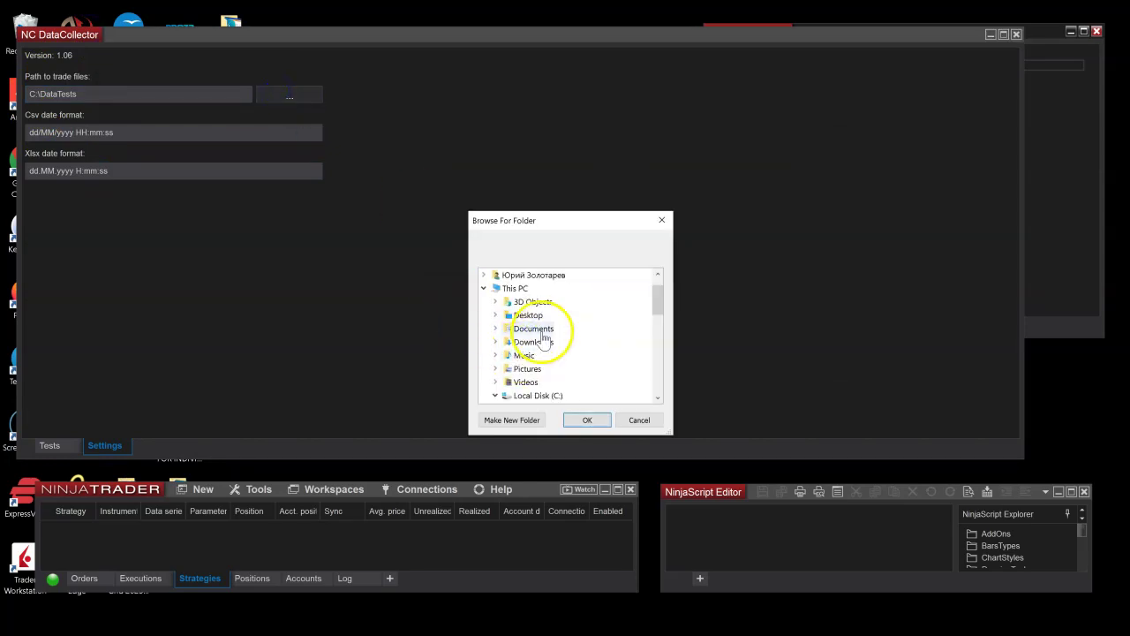
{"action": "scroll", "coordinate": [543, 353], "scroll_direction": "down", "scroll_amount": 2}
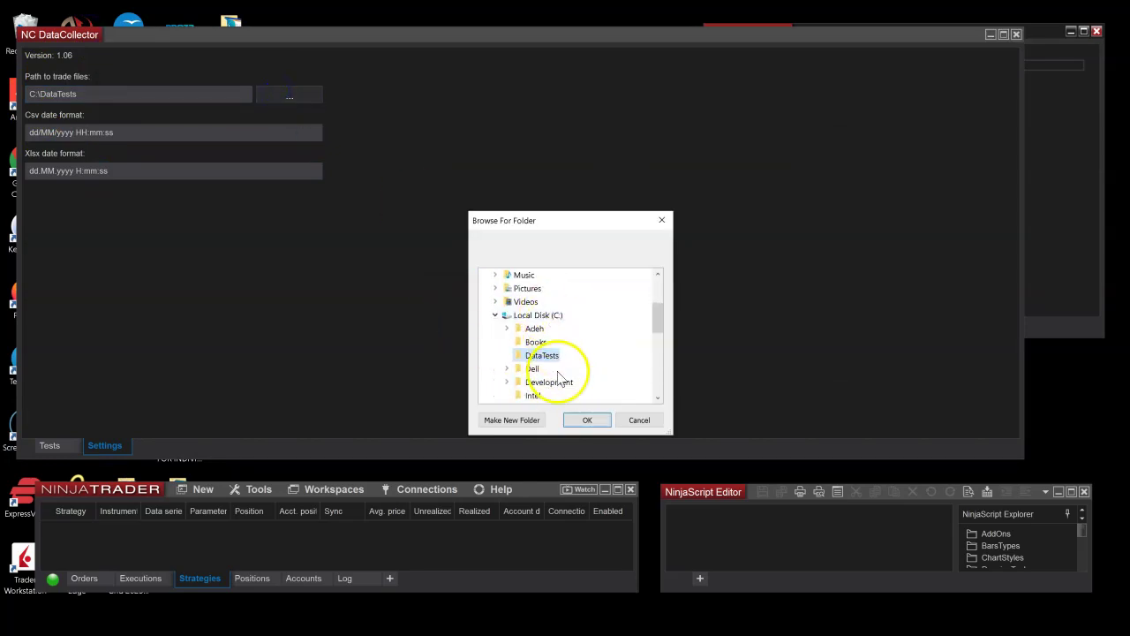
{"action": "left_click", "coordinate": [582, 420]}
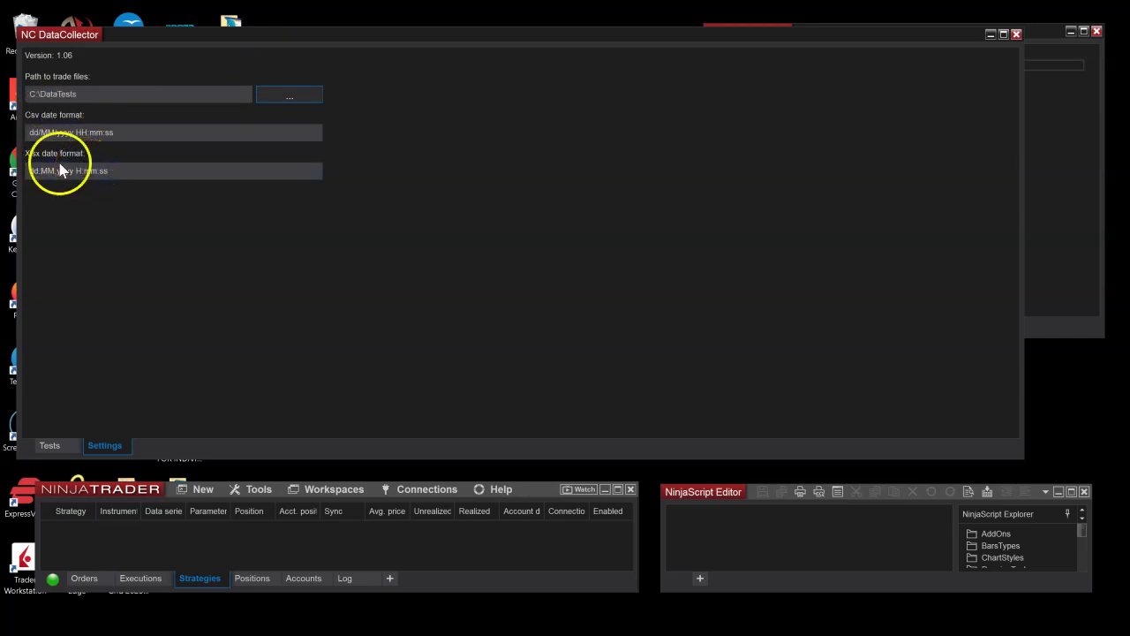
{"action": "left_click", "coordinate": [68, 132]}
{"action": "left_click_drag", "start_coordinate": [92, 43], "coordinate": [130, 47]}
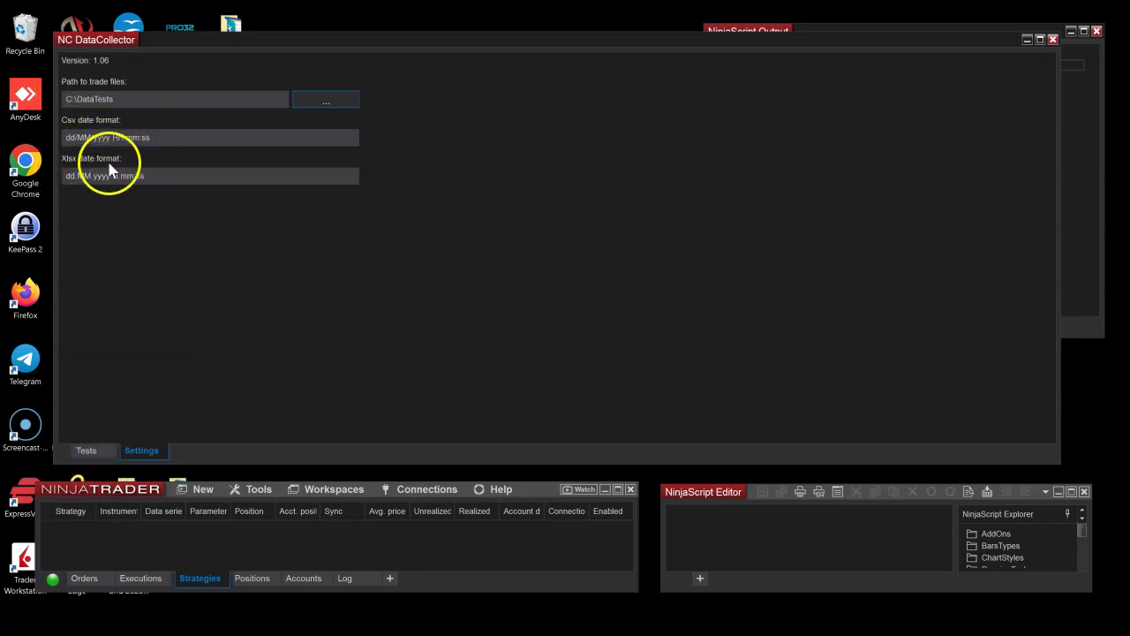
View the ES15Min equity graph, checking Cumulative Draw Downs then Equity Trades.
{"action": "left_click", "coordinate": [94, 454]}
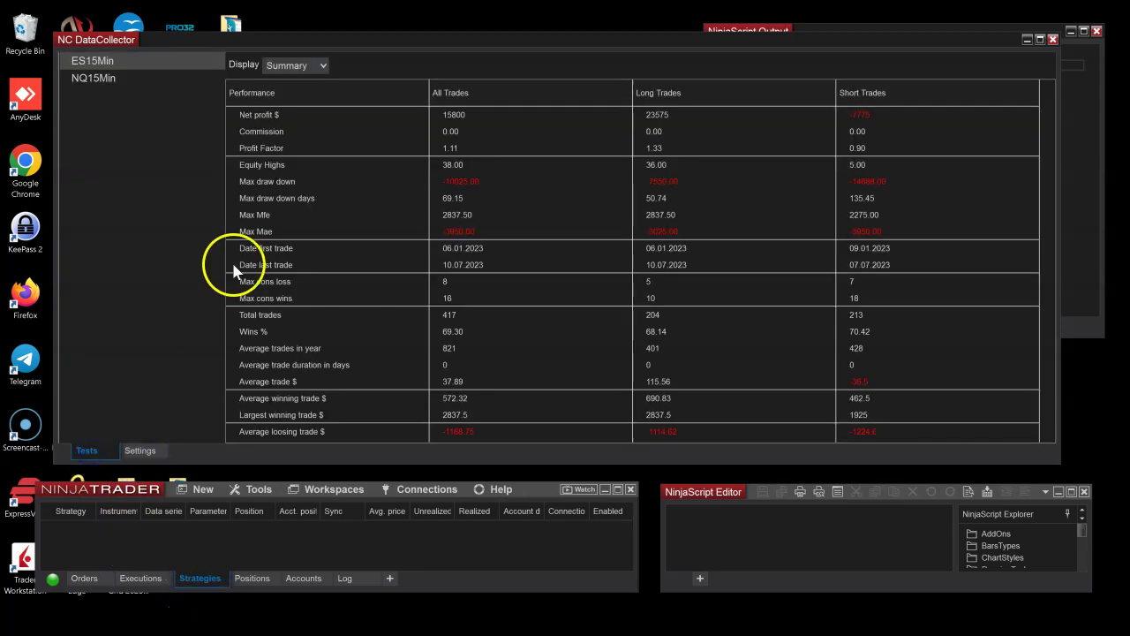
{"action": "left_click", "coordinate": [99, 80]}
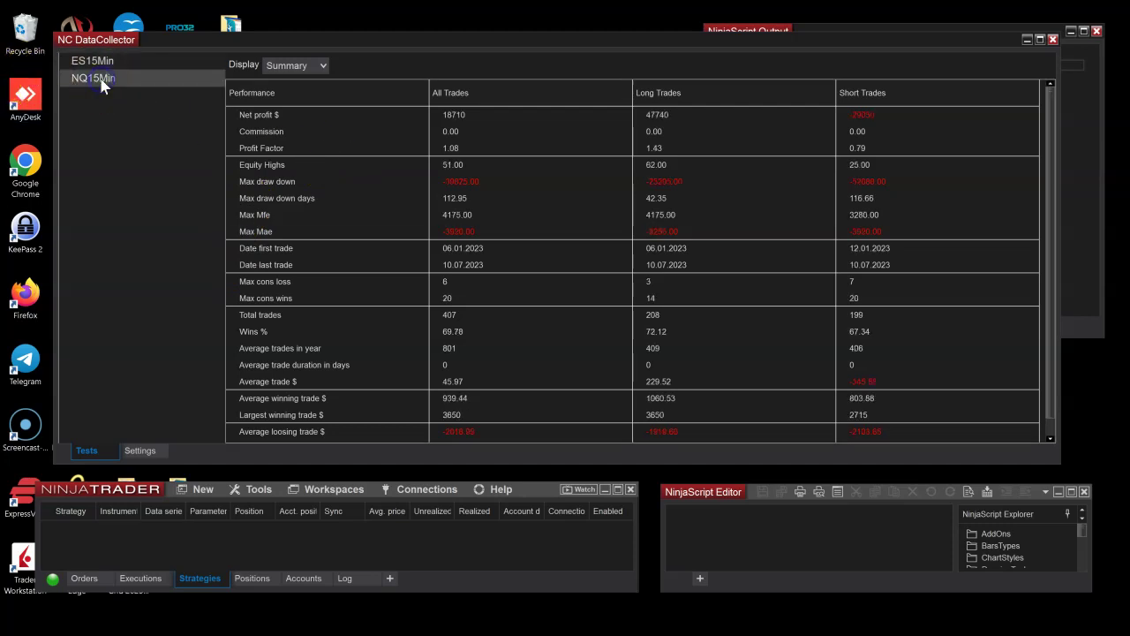
{"action": "left_click", "coordinate": [124, 62]}
{"action": "left_click", "coordinate": [296, 65]}
{"action": "left_click", "coordinate": [288, 93]}
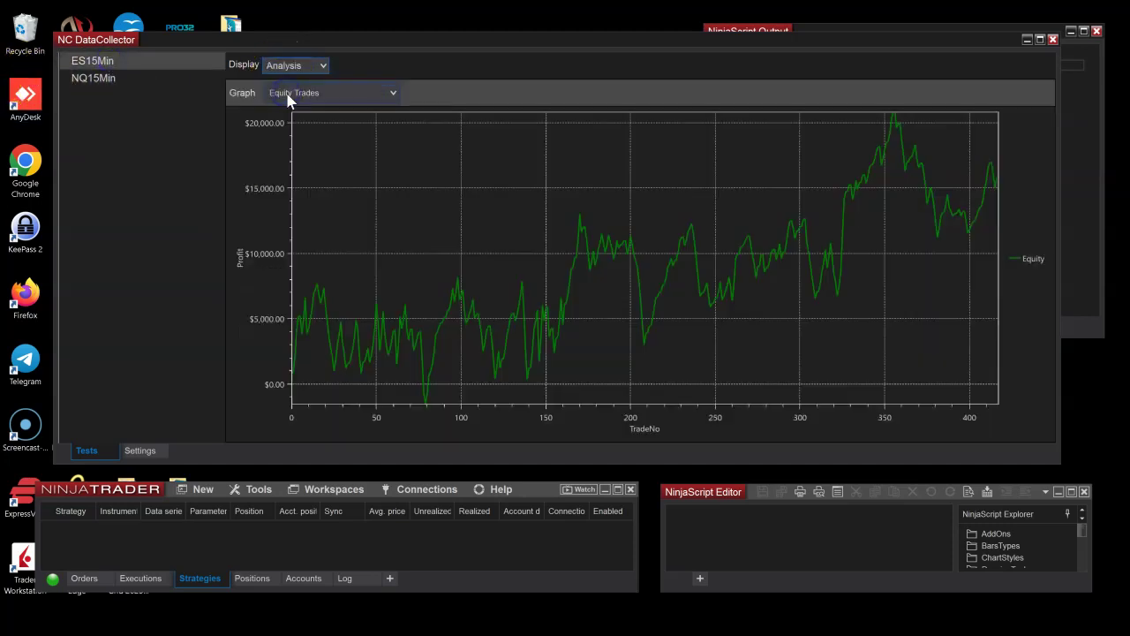
{"action": "left_click", "coordinate": [267, 97]}
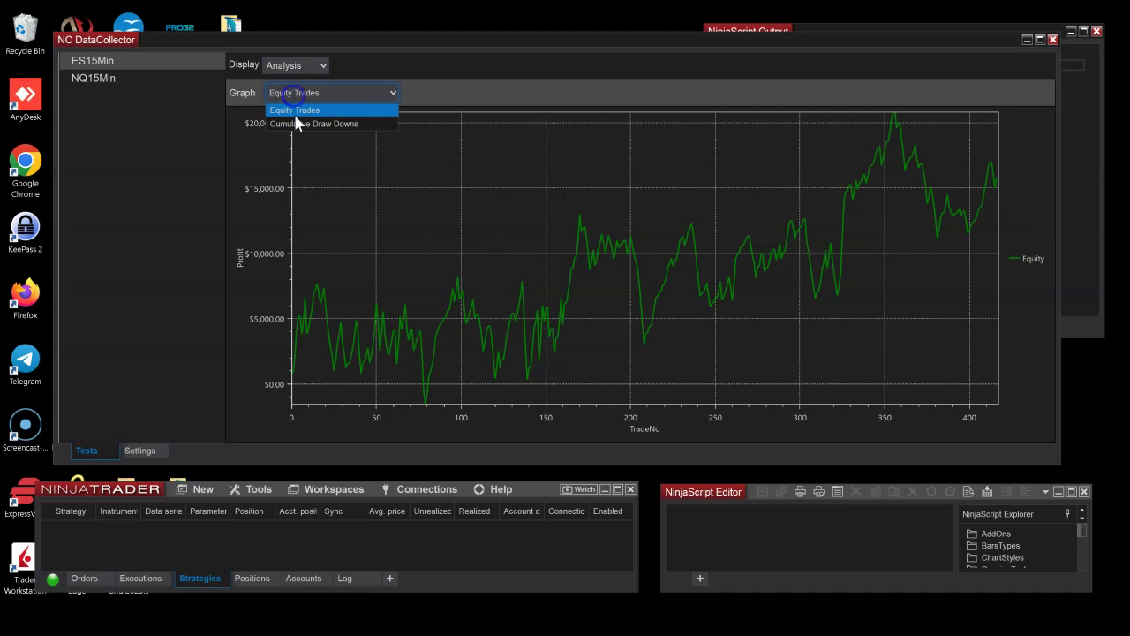
{"action": "left_click", "coordinate": [294, 124]}
{"action": "left_click", "coordinate": [297, 92]}
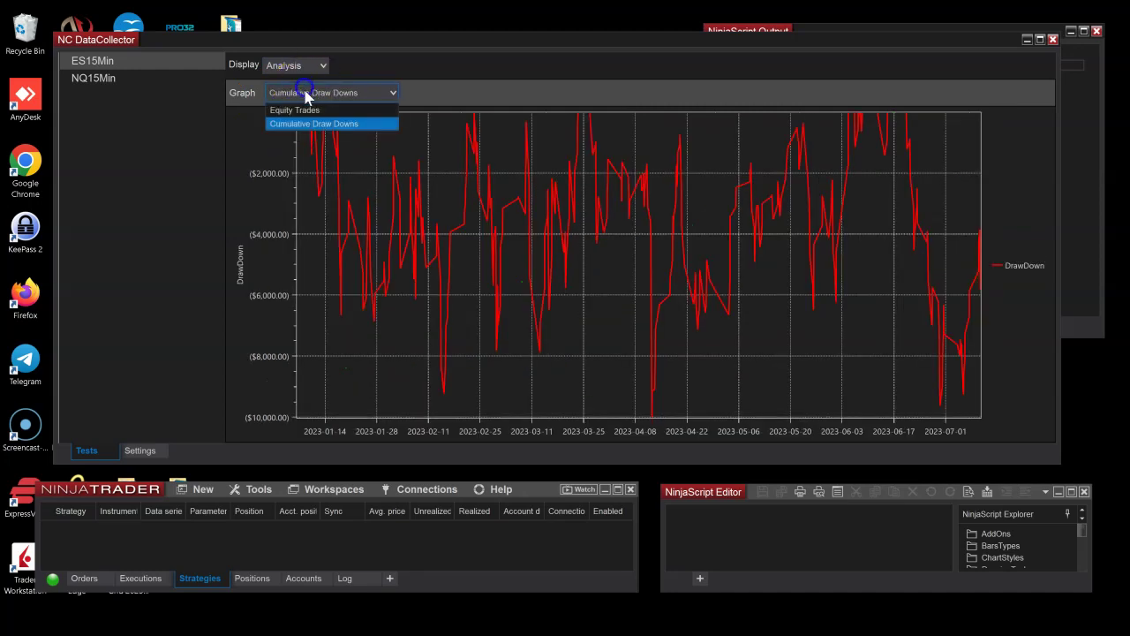
{"action": "left_click", "coordinate": [296, 110]}
Browse the NQ15Min and ES15Min trade lists, then show the ES15Min Summary.
{"action": "left_click", "coordinate": [301, 68]}
{"action": "left_click", "coordinate": [306, 112]}
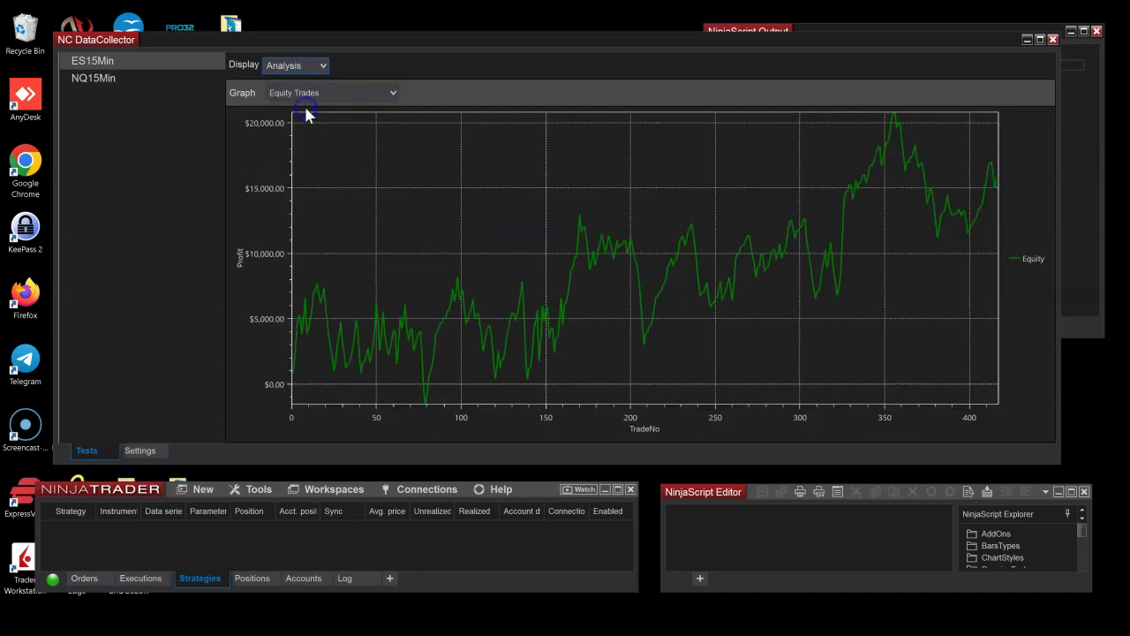
{"action": "left_click", "coordinate": [101, 79]}
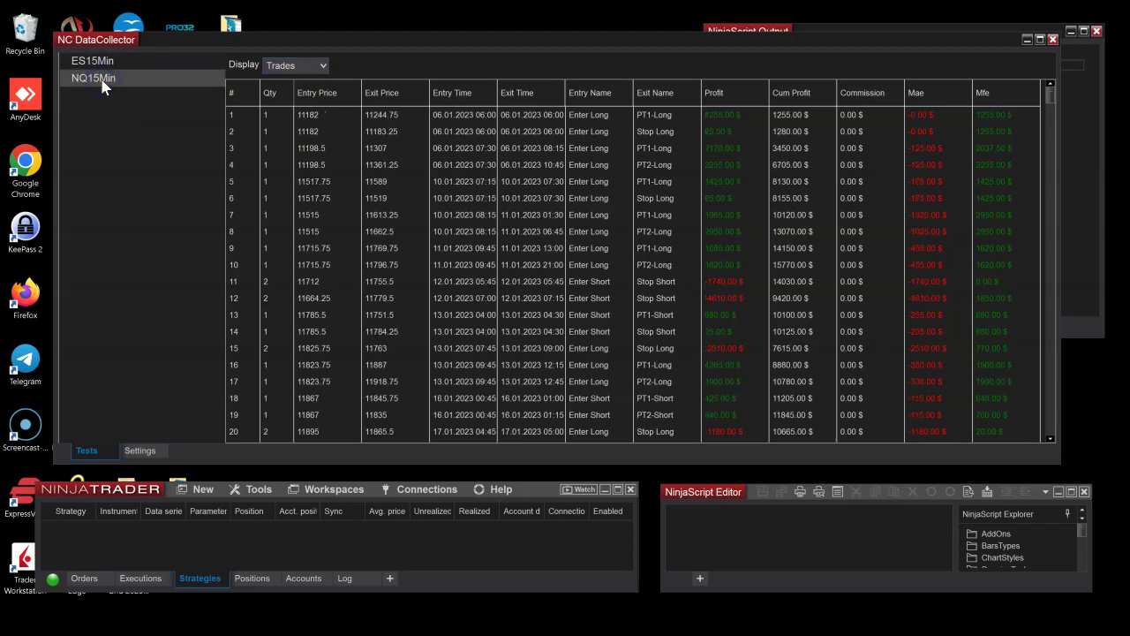
{"action": "left_click", "coordinate": [93, 61]}
{"action": "left_click", "coordinate": [265, 70]}
{"action": "left_click", "coordinate": [278, 72]}
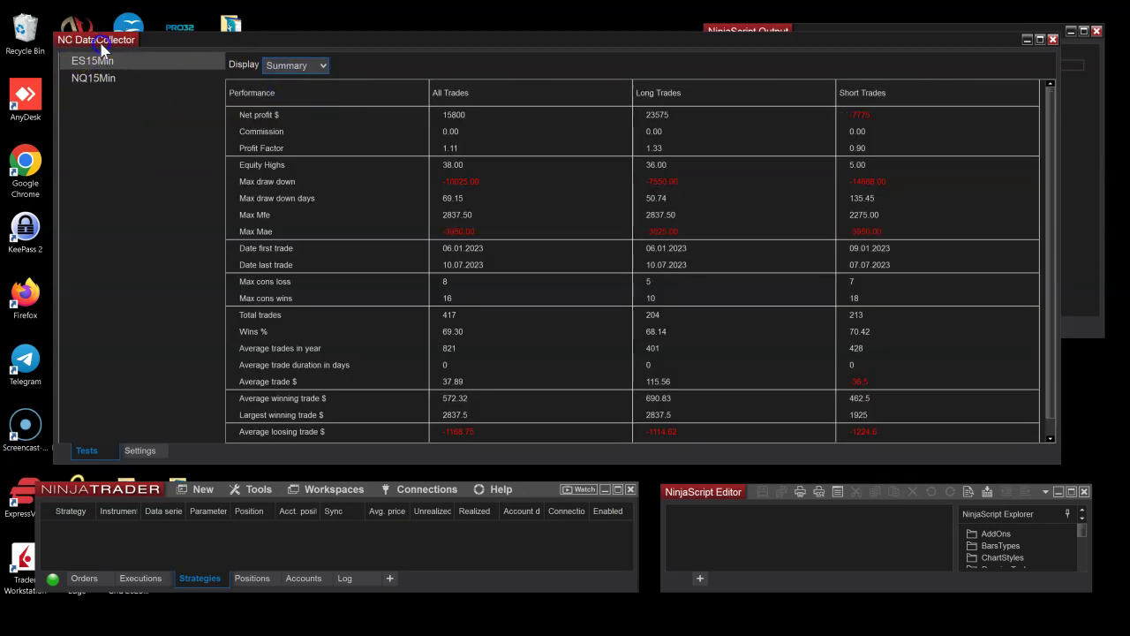
{"action": "left_click_drag", "start_coordinate": [101, 46], "coordinate": [96, 41]}
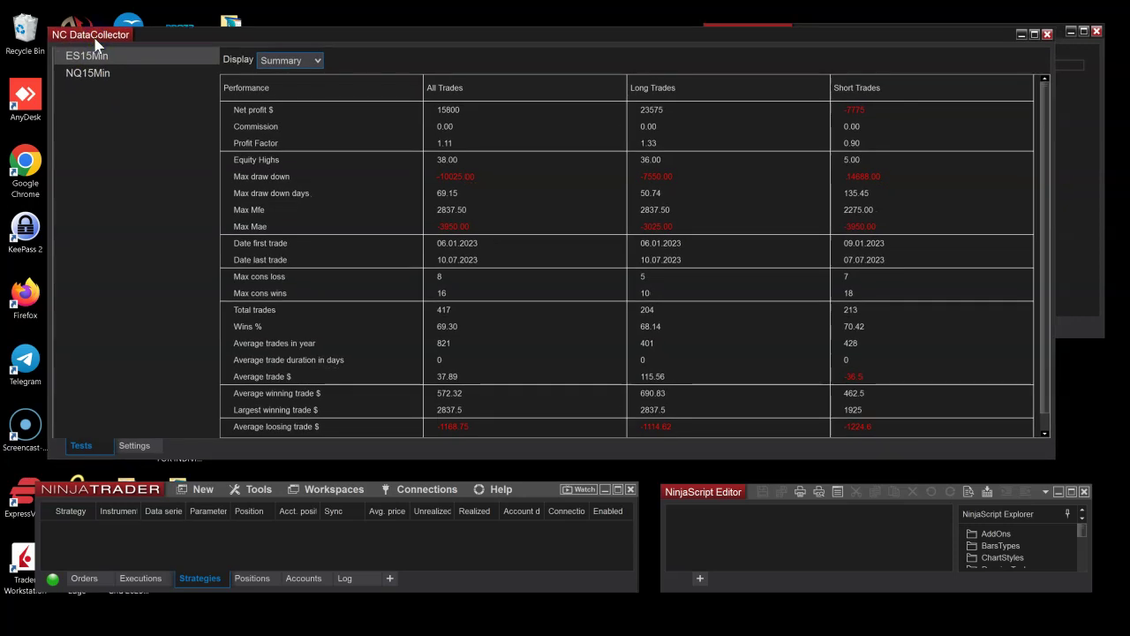
Create a new portfolio named Minis in the test list.
{"action": "right_click", "coordinate": [108, 130]}
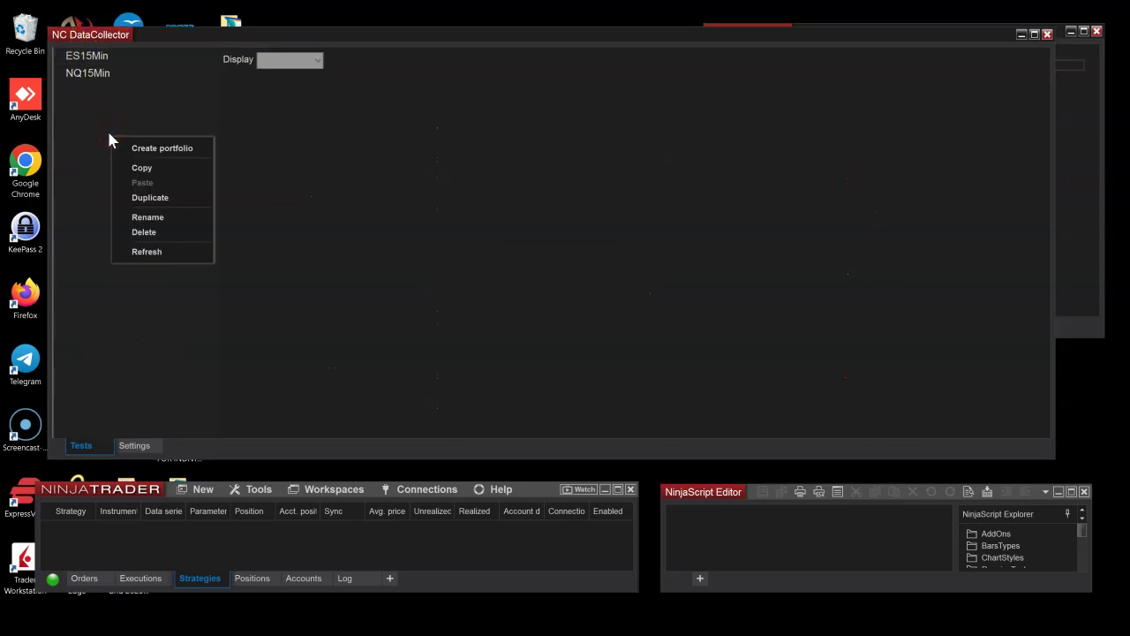
{"action": "left_click", "coordinate": [129, 150]}
{"action": "double_click", "coordinate": [540, 301]}
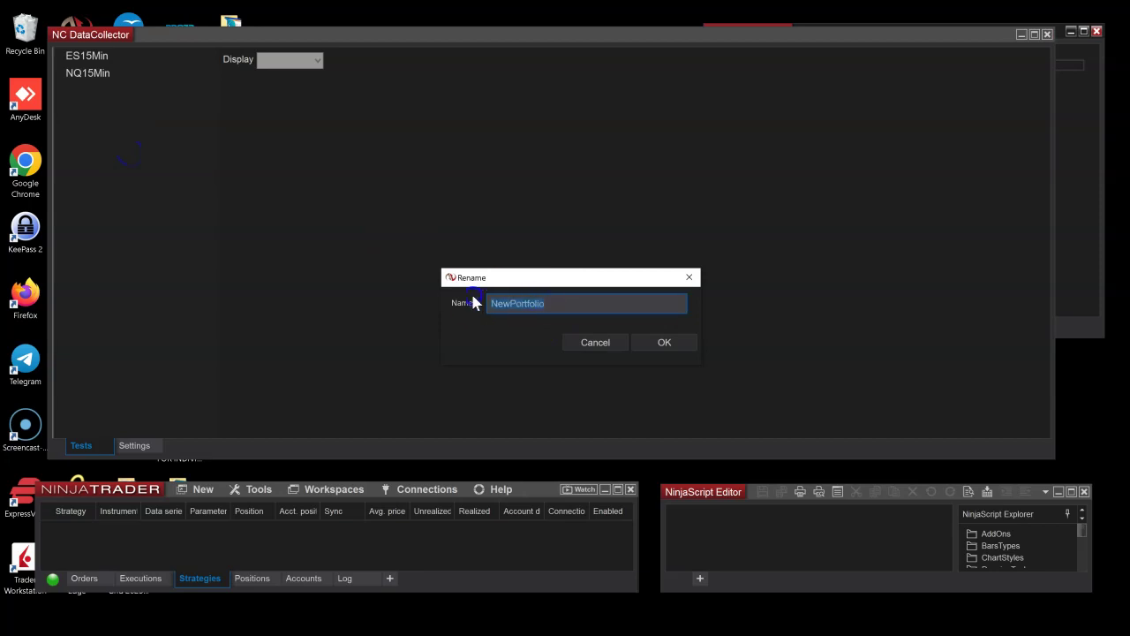
{"action": "type", "text": "Po"}
{"action": "left_click", "coordinate": [668, 346]}
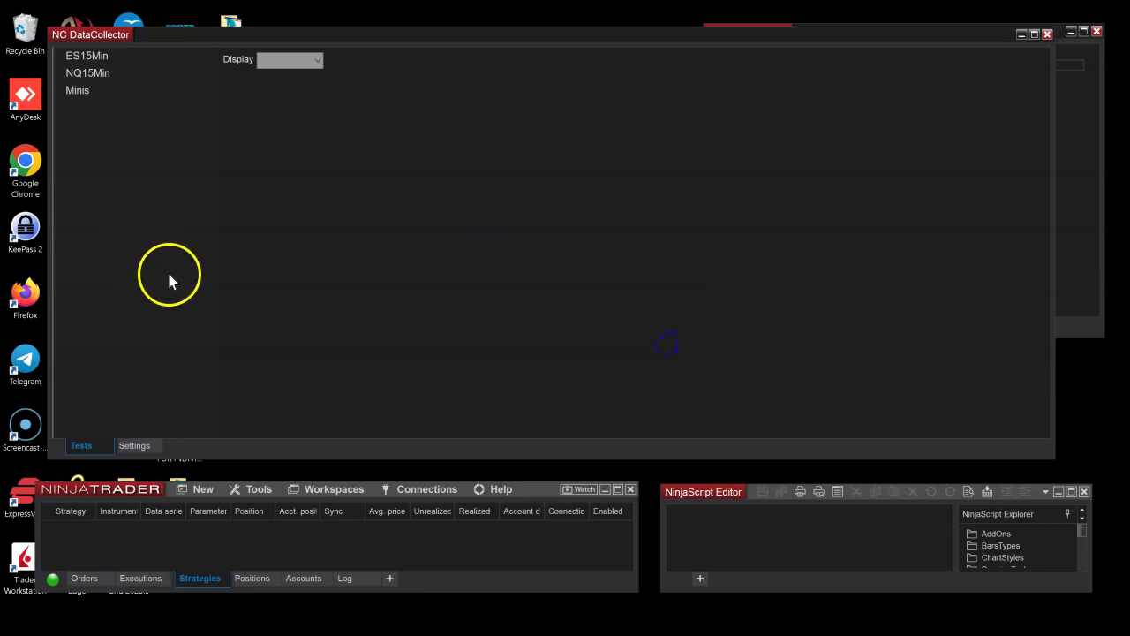
Copy the NQ15Min test and paste it into the Minis portfolio.
{"action": "left_click", "coordinate": [102, 73]}
{"action": "right_click", "coordinate": [97, 76]}
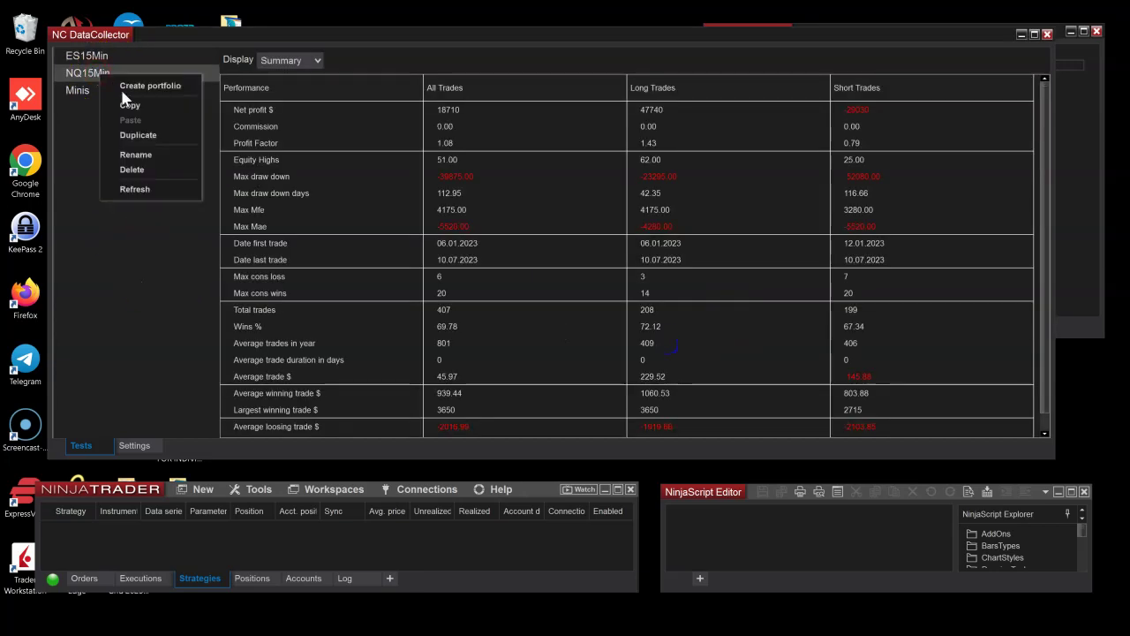
{"action": "left_click", "coordinate": [126, 108]}
{"action": "left_click", "coordinate": [93, 88]}
{"action": "right_click", "coordinate": [96, 92]}
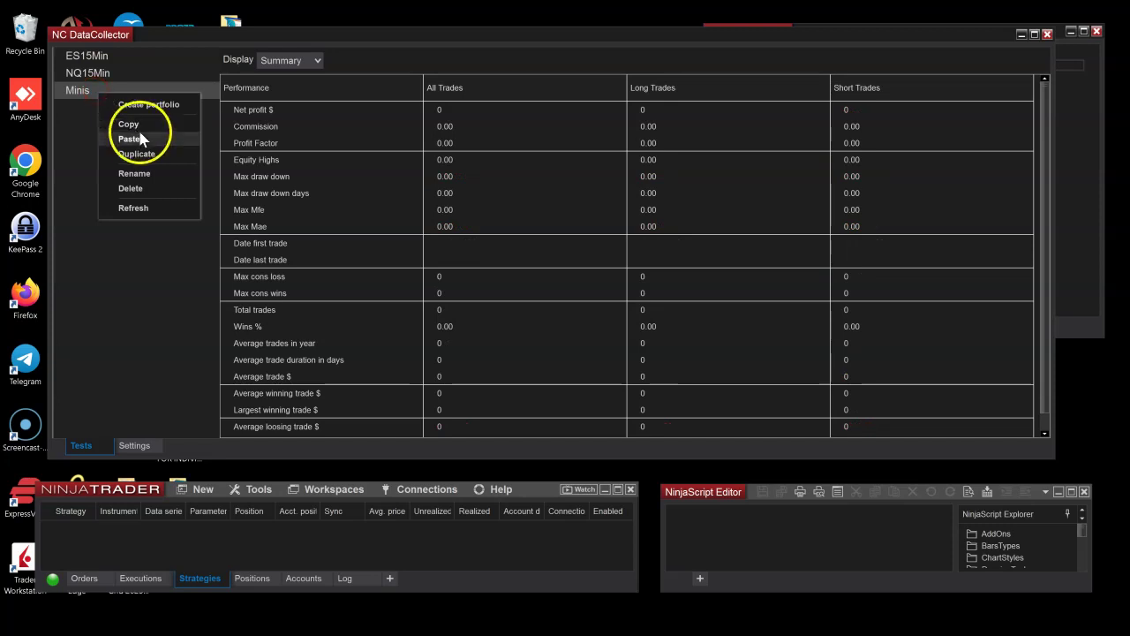
{"action": "left_click", "coordinate": [131, 138]}
{"action": "left_click", "coordinate": [59, 88]}
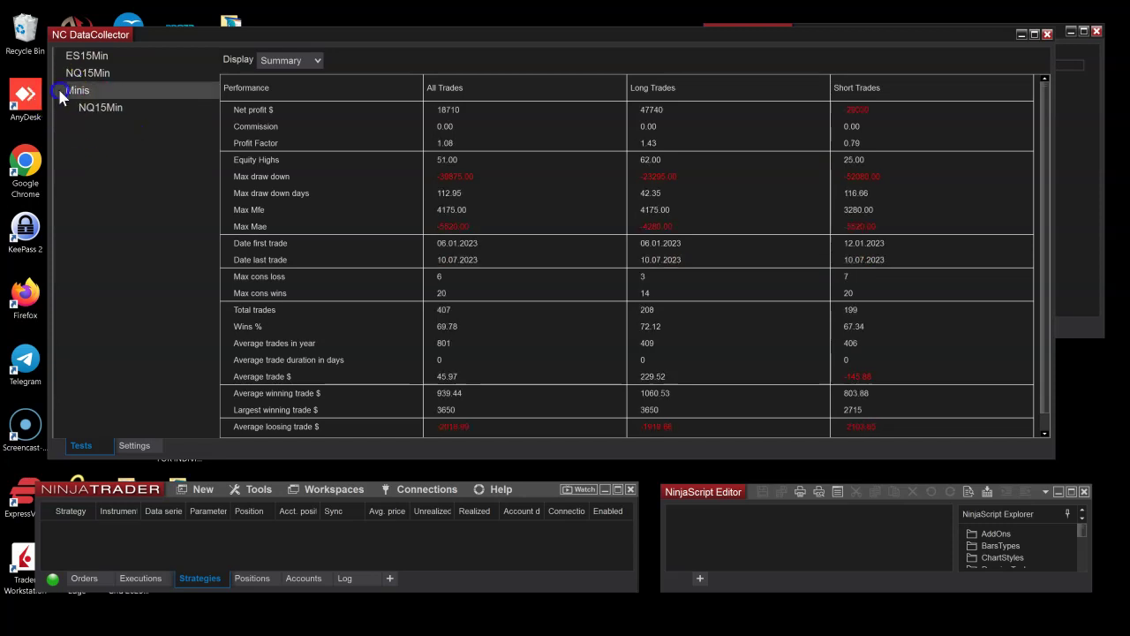
Copy the ES15Min test and paste it into Minis, expanding it to show both.
{"action": "left_click", "coordinate": [96, 60]}
{"action": "right_click", "coordinate": [98, 60]}
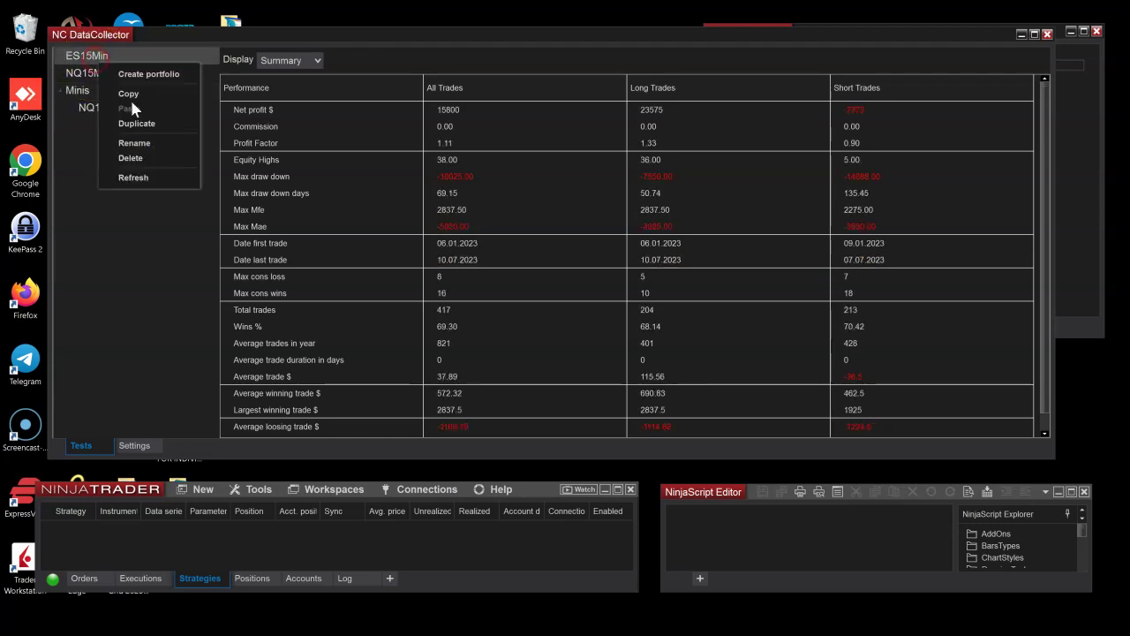
{"action": "left_click", "coordinate": [128, 93]}
{"action": "double_click", "coordinate": [105, 90]}
{"action": "right_click", "coordinate": [104, 90]}
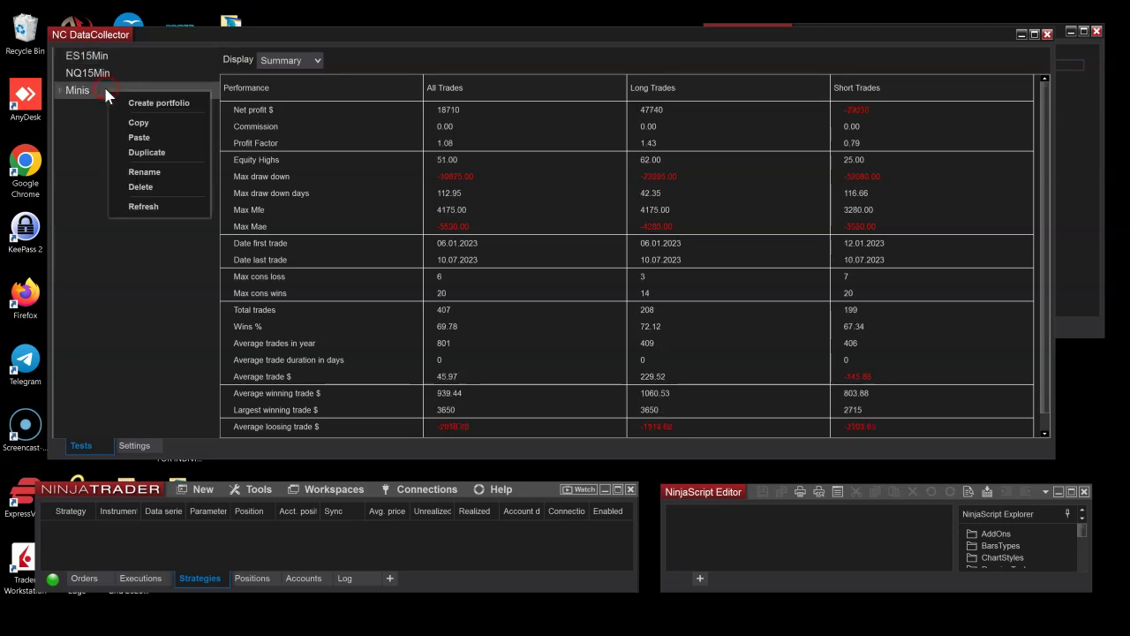
{"action": "left_click", "coordinate": [133, 139]}
{"action": "left_click", "coordinate": [59, 90]}
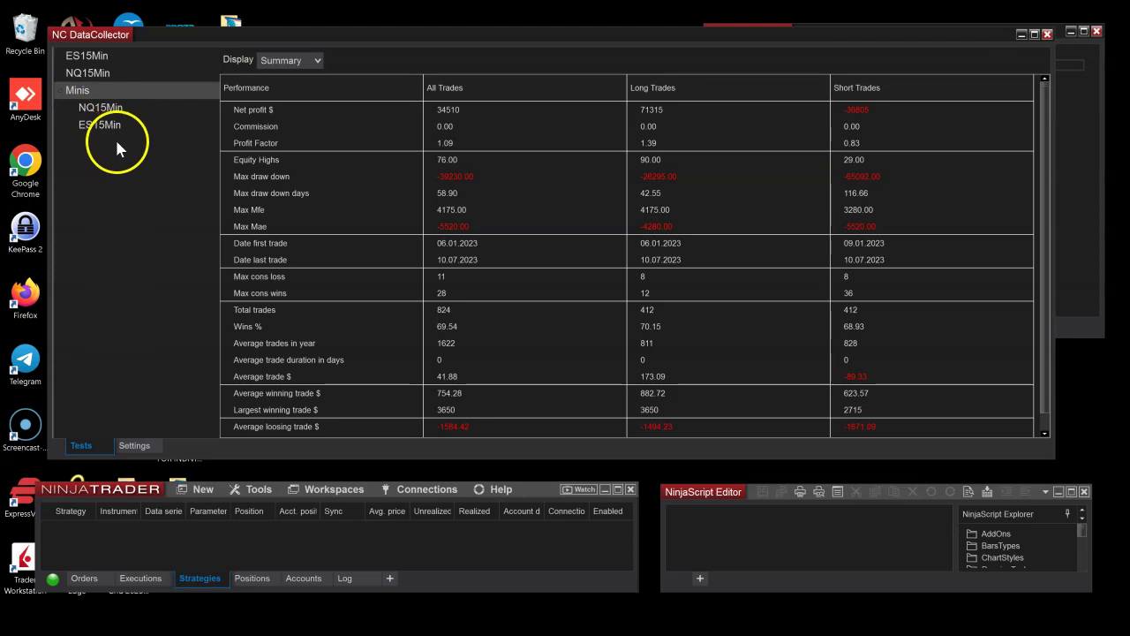
Check the NQ15Min and ES15Min figures, then graph Minis as Analysis with Portfolio equity (compare).
{"action": "left_click", "coordinate": [99, 108]}
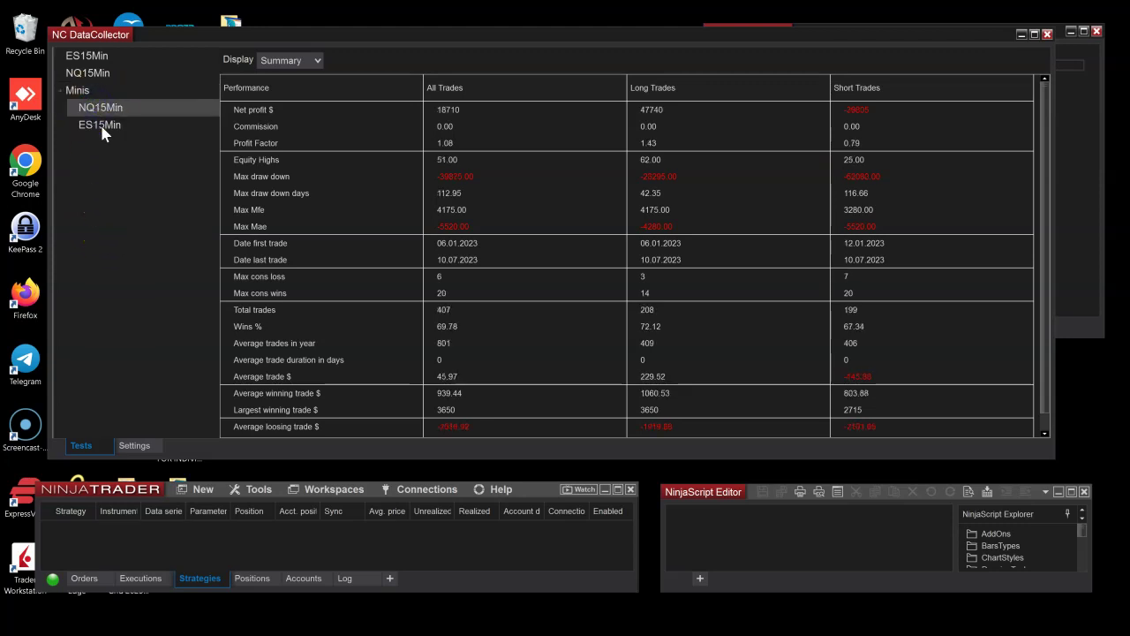
{"action": "left_click", "coordinate": [101, 125]}
{"action": "double_click", "coordinate": [89, 89]}
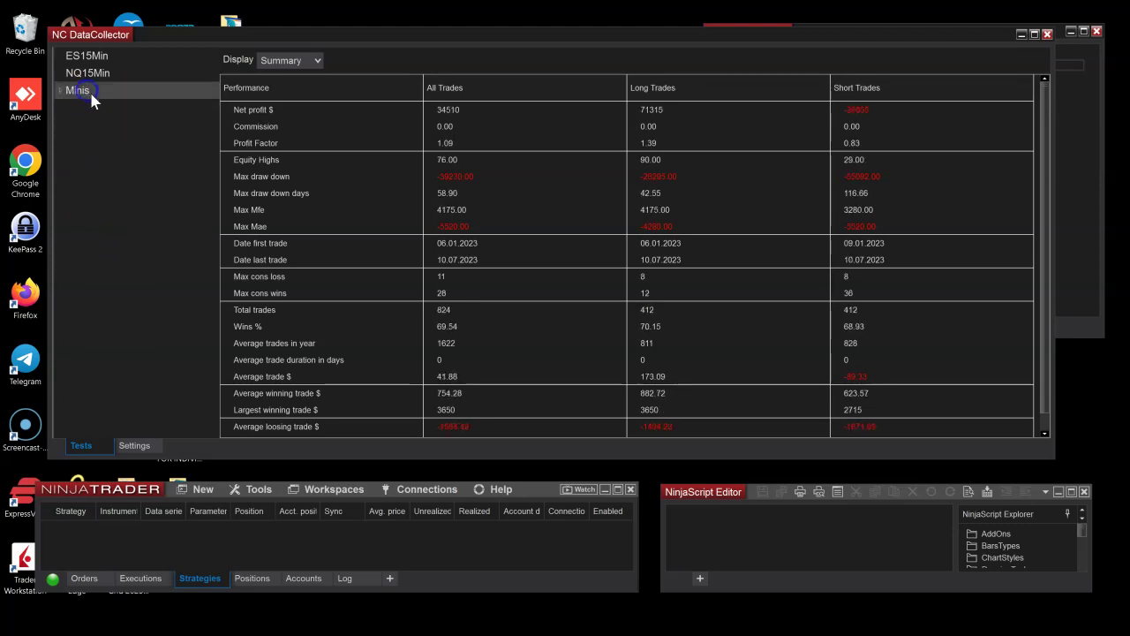
{"action": "left_click", "coordinate": [284, 60]}
{"action": "left_click", "coordinate": [284, 92]}
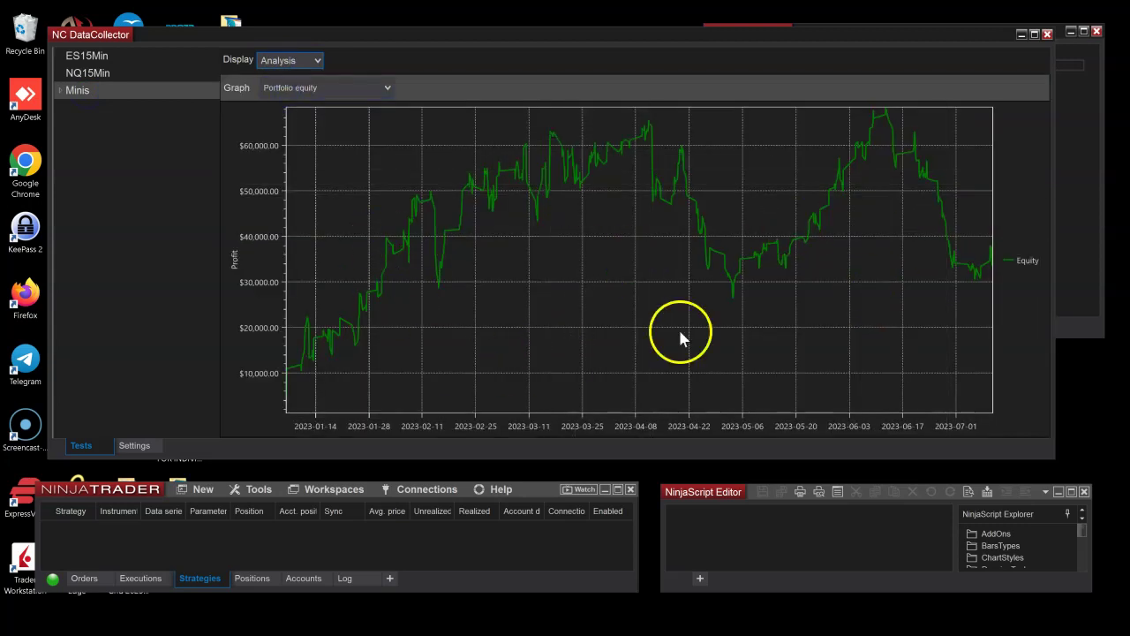
{"action": "left_click", "coordinate": [301, 87]}
{"action": "left_click", "coordinate": [315, 118]}
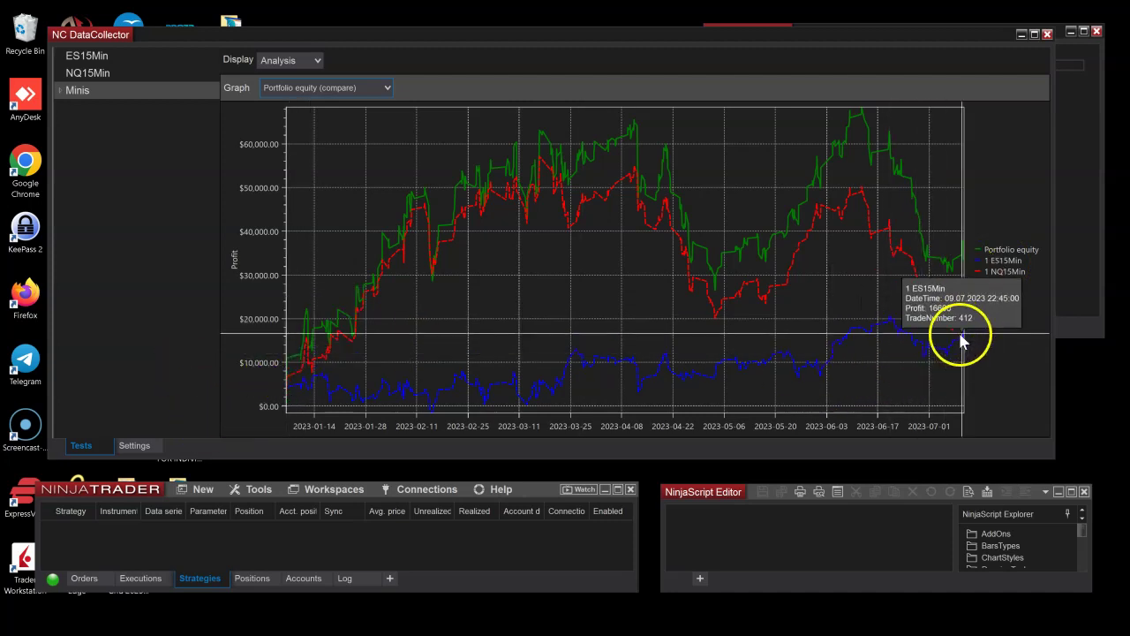
View the ES15Min equity curve, re-compare the Minis portfolio equity, then show NQ15Min alone.
{"action": "left_click", "coordinate": [60, 88]}
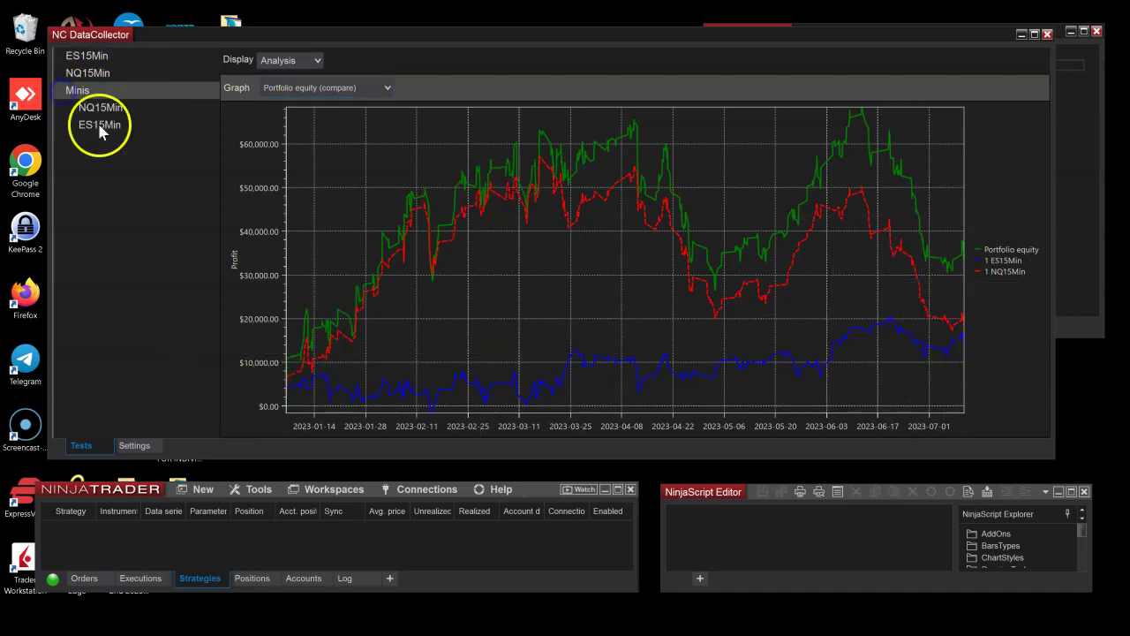
{"action": "left_click", "coordinate": [99, 125]}
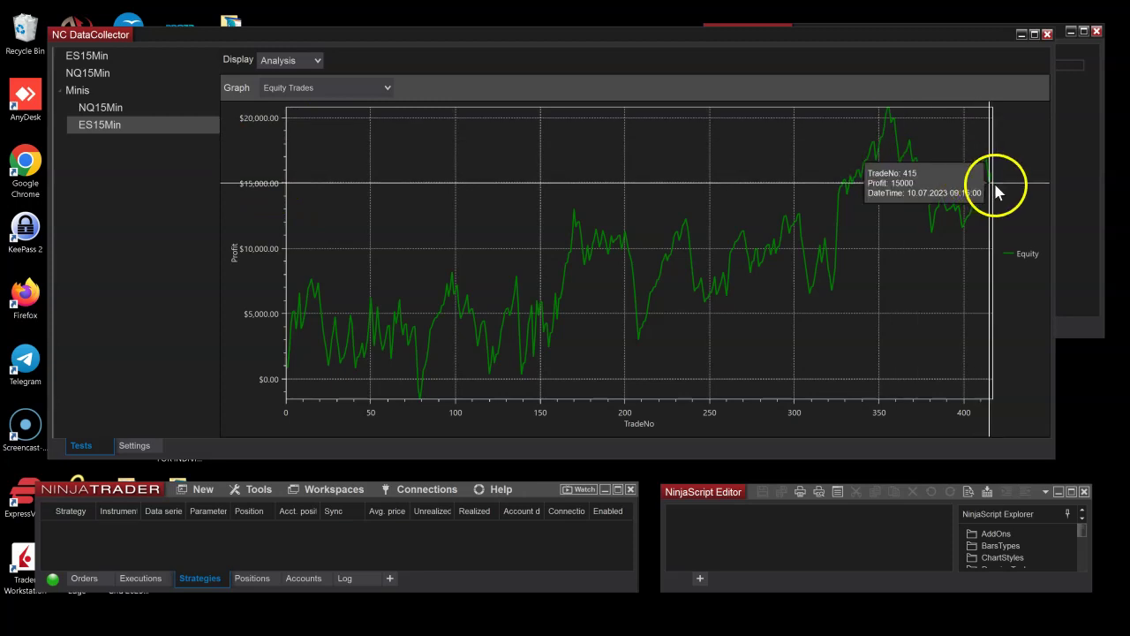
{"action": "double_click", "coordinate": [85, 92]}
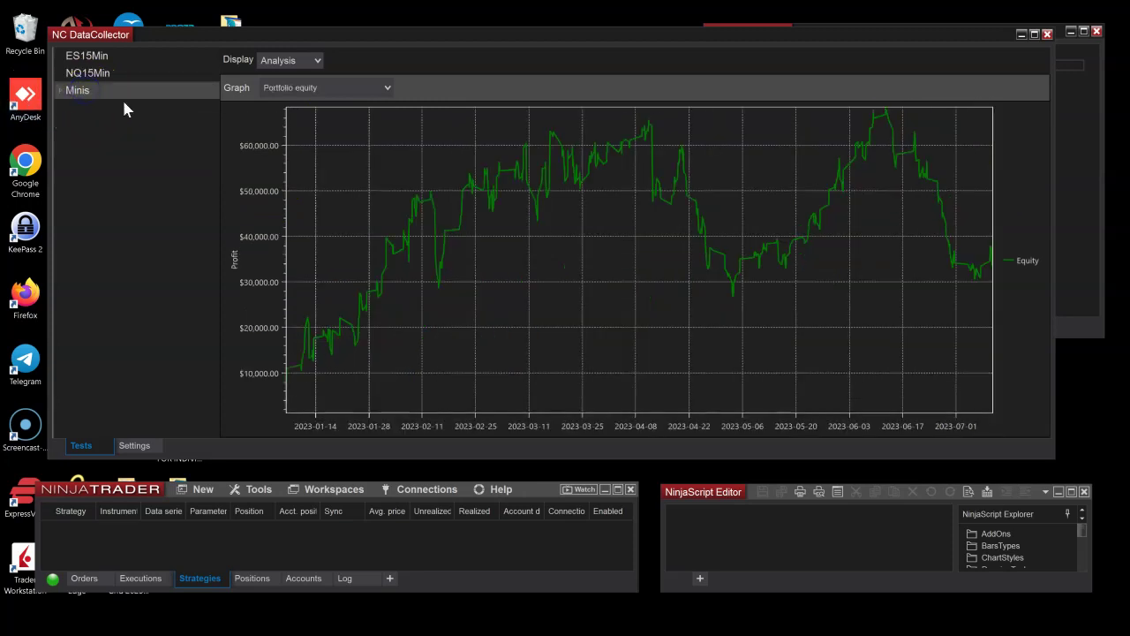
{"action": "left_click", "coordinate": [323, 88]}
{"action": "left_click", "coordinate": [329, 115]}
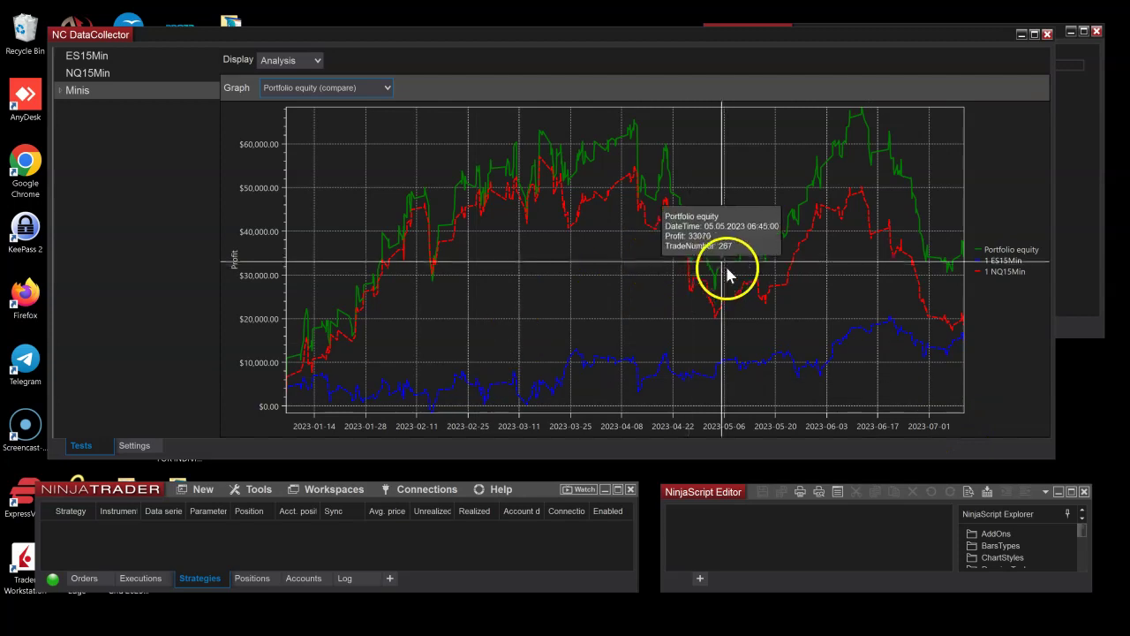
{"action": "left_click", "coordinate": [61, 91]}
{"action": "left_click", "coordinate": [99, 110]}
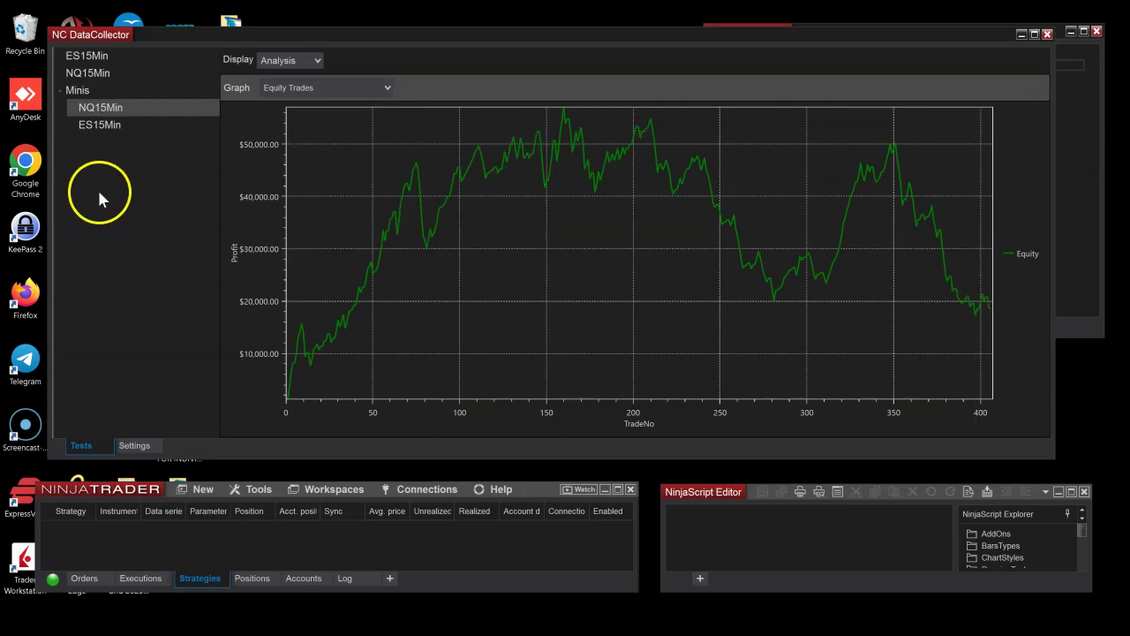
Chart Minis Portfolio equity (compare), then switch the graph to Cumulative Draw Downs (compare).
{"action": "double_click", "coordinate": [96, 88]}
{"action": "left_click", "coordinate": [312, 88]}
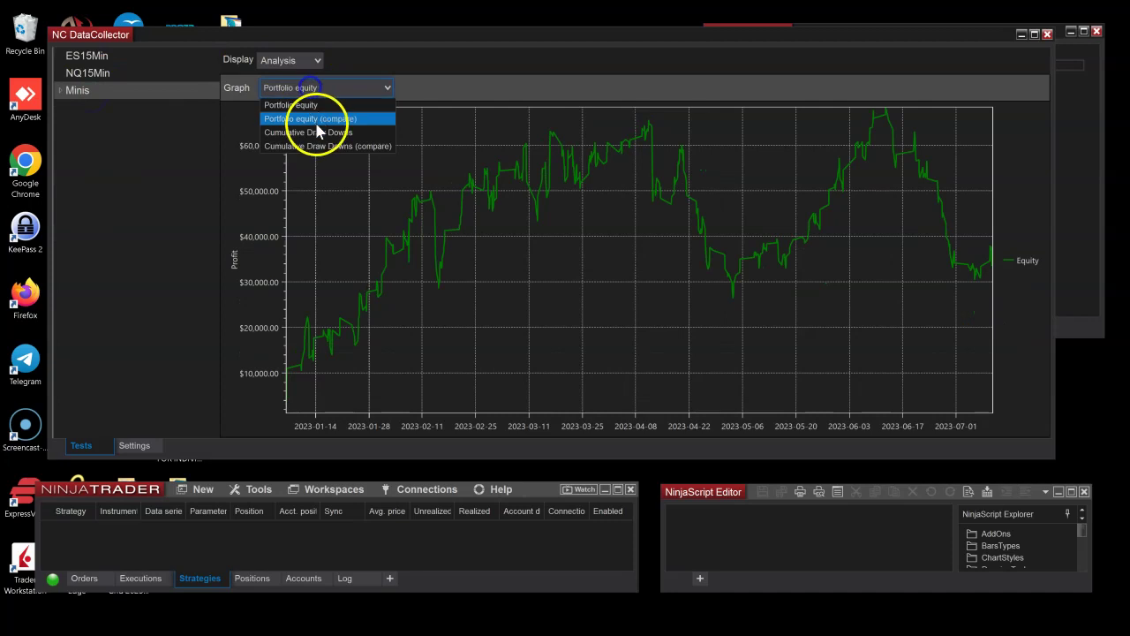
{"action": "left_click", "coordinate": [316, 122]}
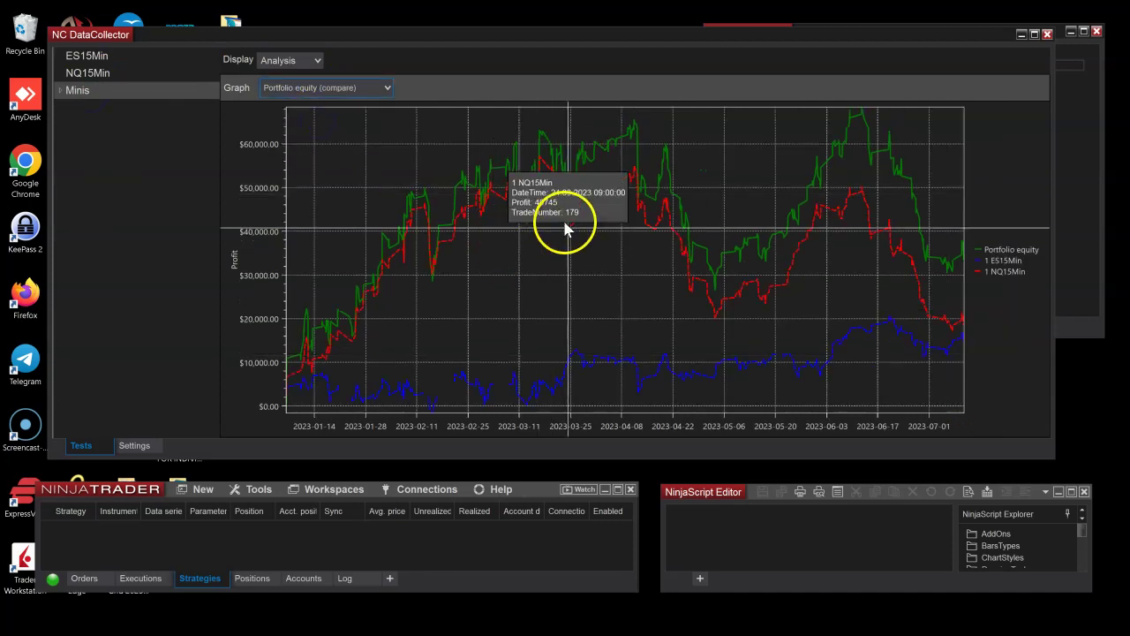
{"action": "mouse_move", "coordinate": [729, 219]}
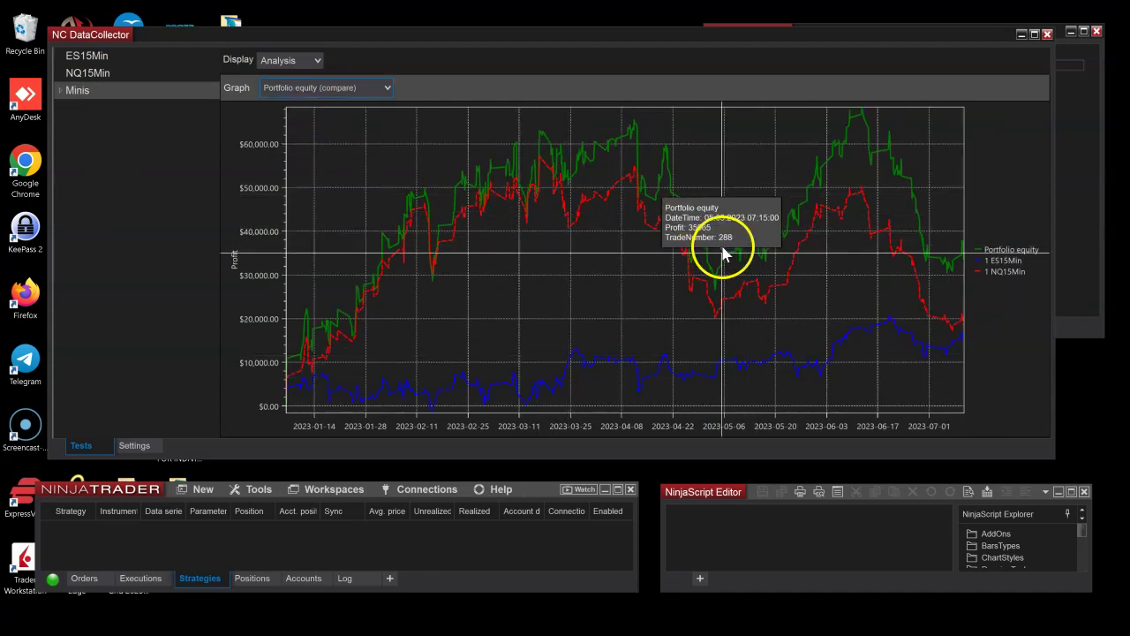
{"action": "mouse_move", "coordinate": [792, 287]}
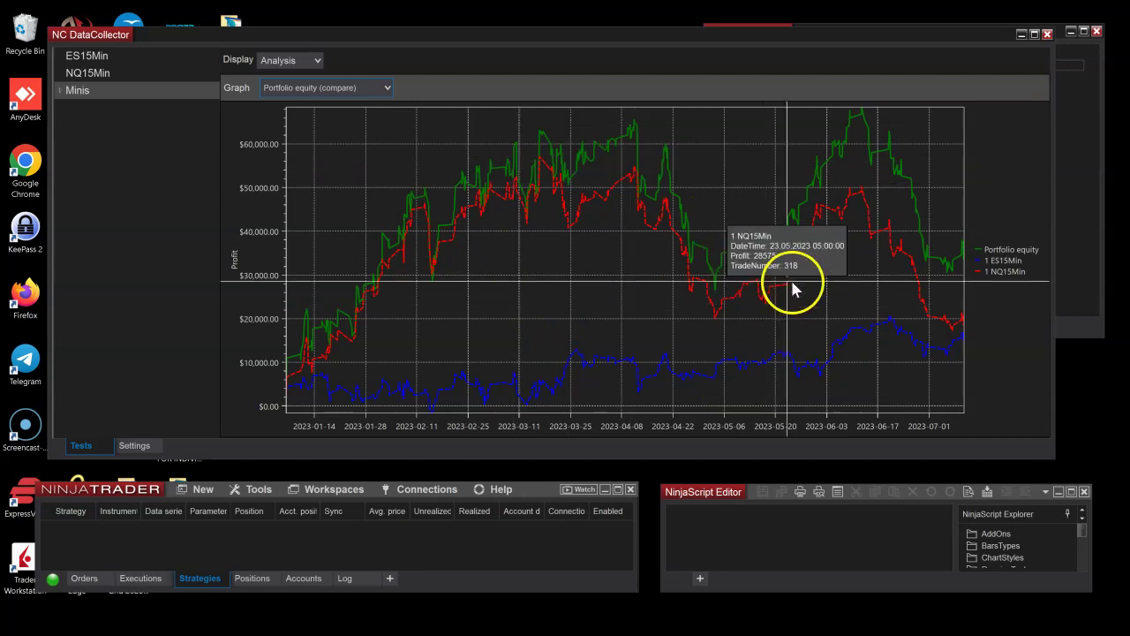
{"action": "left_click", "coordinate": [351, 87]}
{"action": "left_click", "coordinate": [335, 147]}
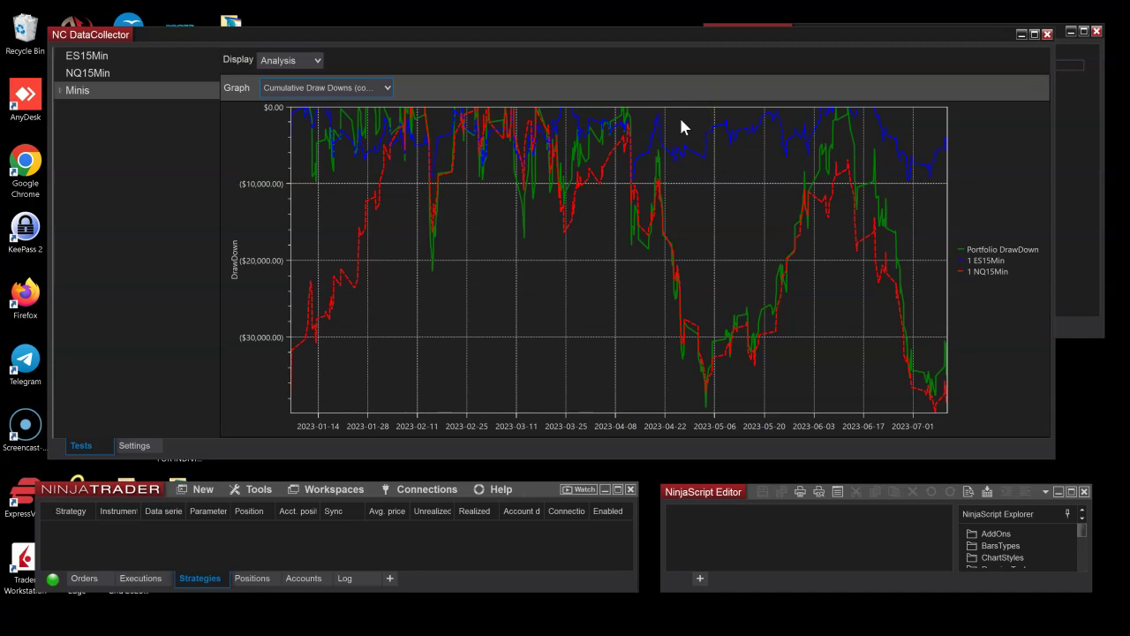
Expand and collapse Minis, then close the NC DataCollector window.
{"action": "left_click", "coordinate": [59, 91]}
{"action": "left_click", "coordinate": [58, 89]}
{"action": "left_click", "coordinate": [1047, 34]}
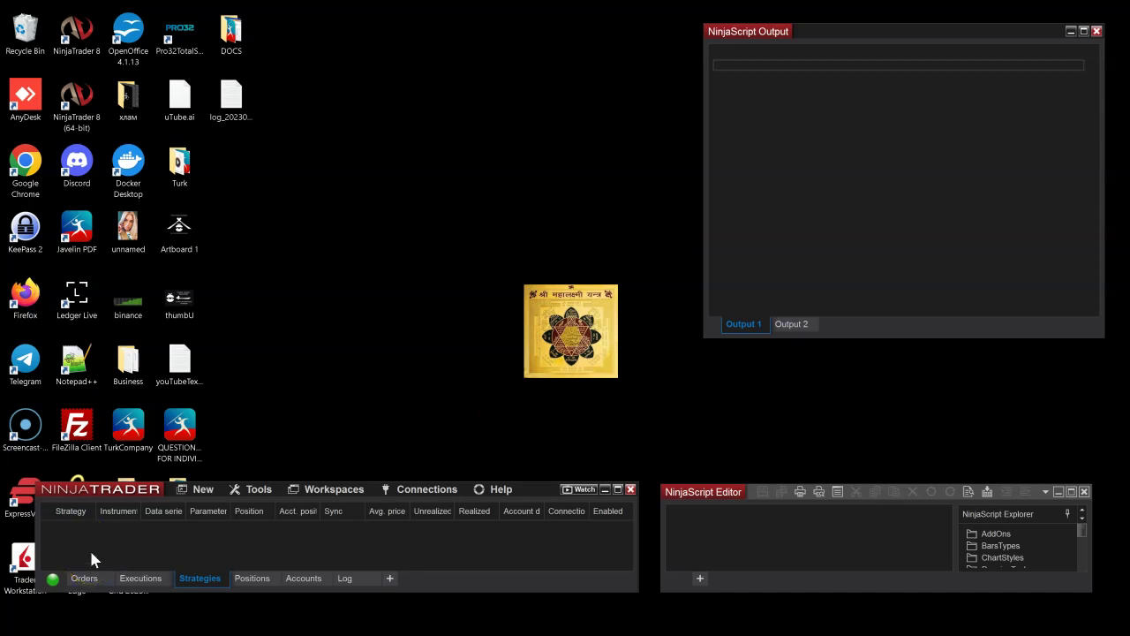
{"action": "left_click", "coordinate": [210, 490]}
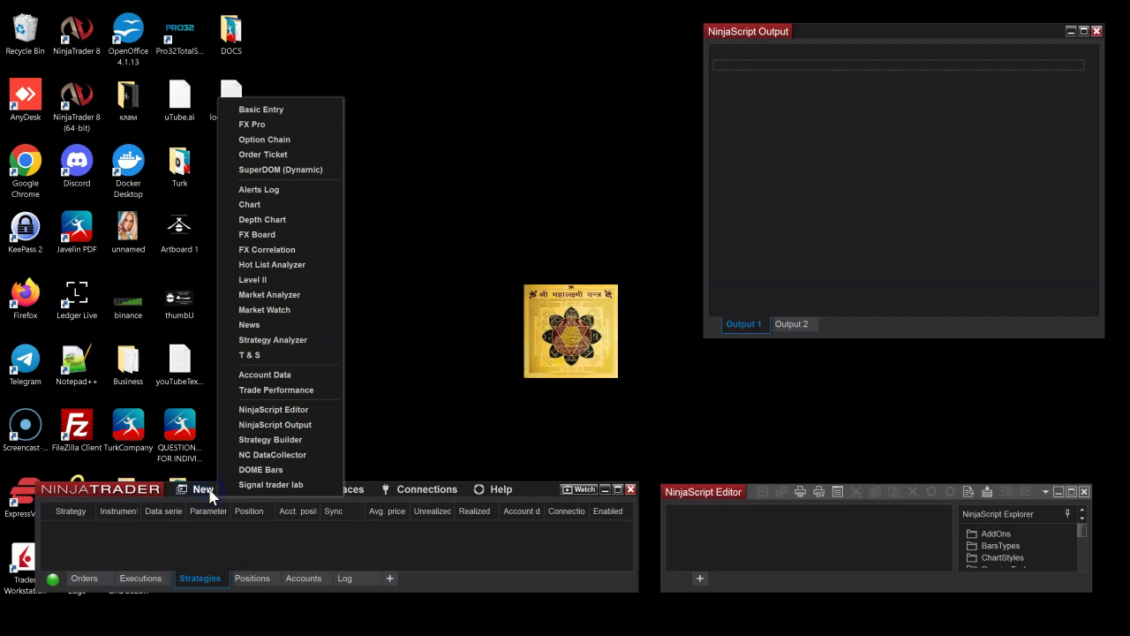
{"action": "left_click", "coordinate": [268, 337]}
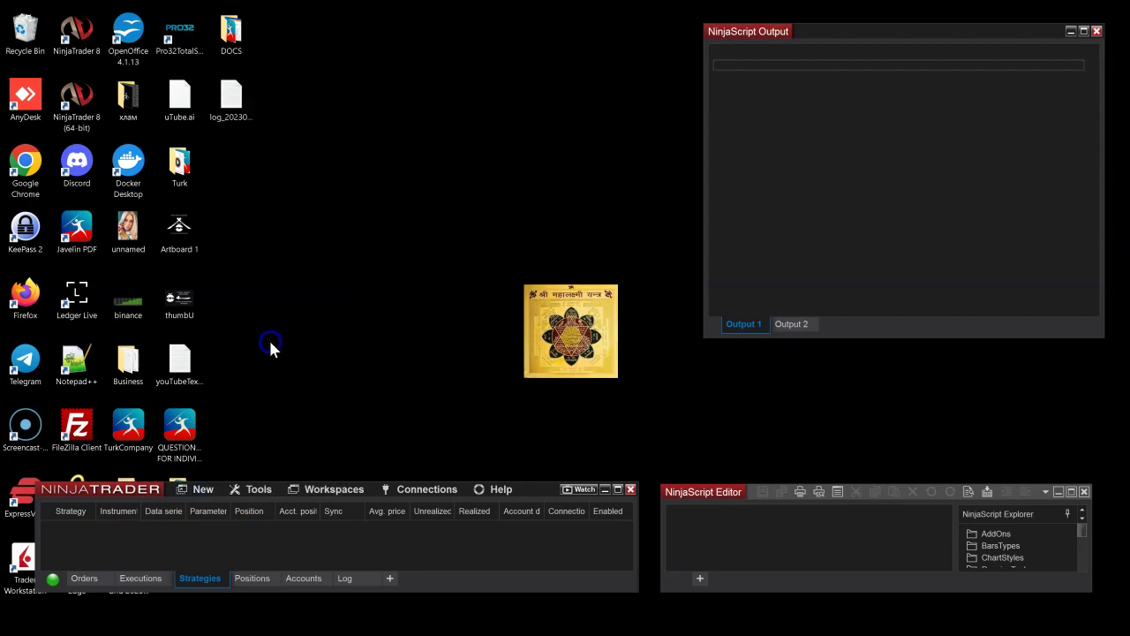
Switch the backtest type to Optimization and shrink the analyzer to reveal the windows beneath.
{"action": "left_click", "coordinate": [239, 111]}
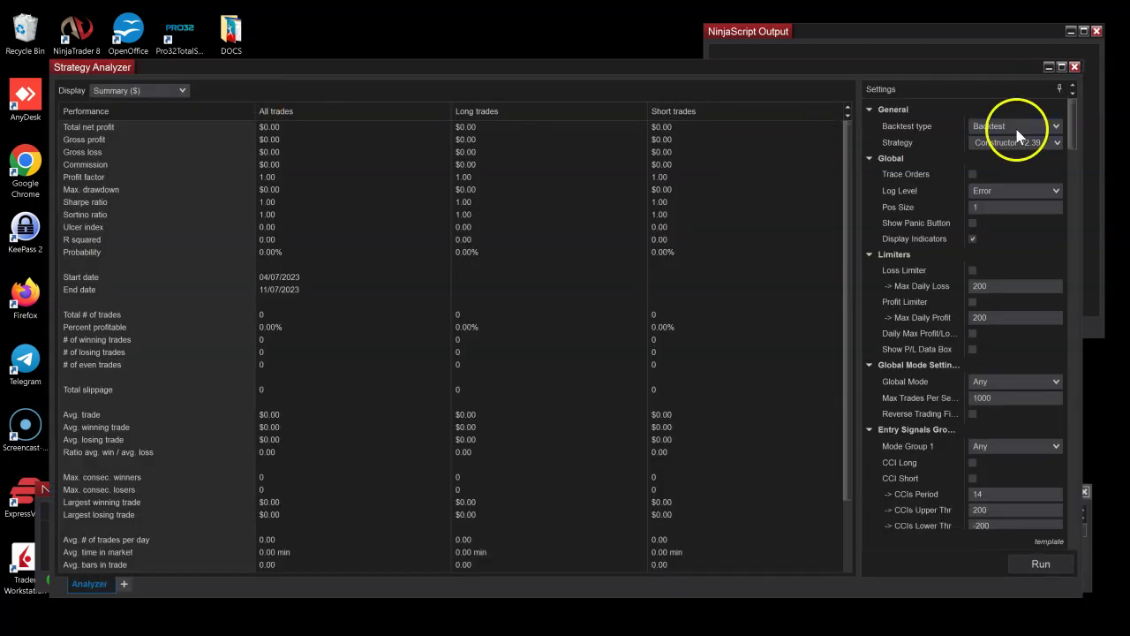
{"action": "left_click", "coordinate": [1016, 126]}
{"action": "left_click", "coordinate": [942, 71]}
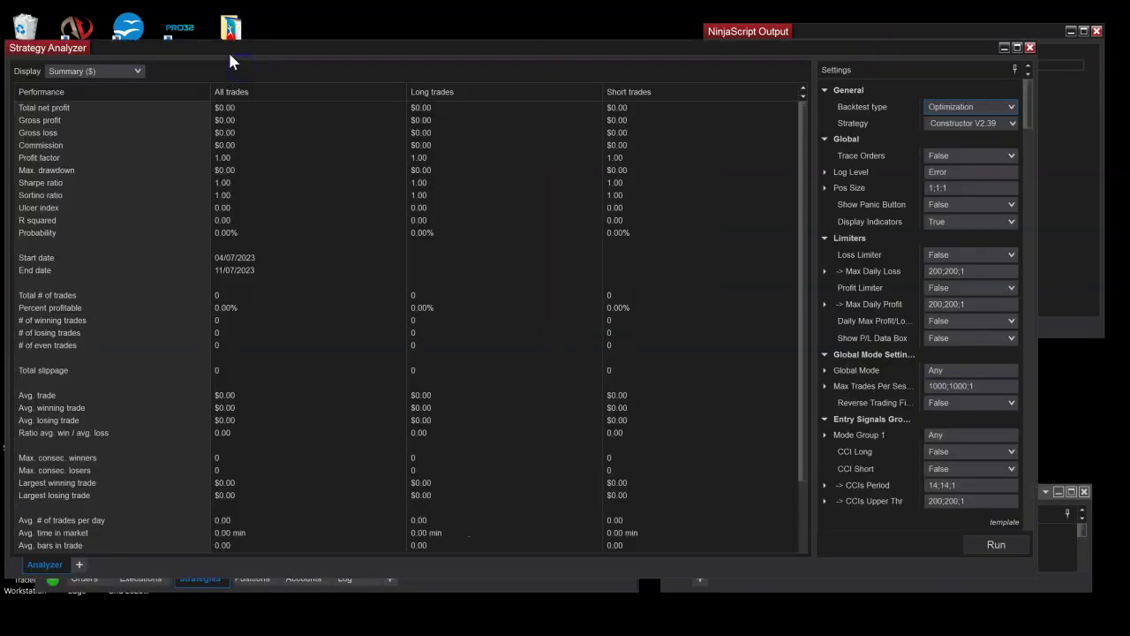
{"action": "left_click_drag", "start_coordinate": [606, 558], "coordinate": [645, 484]}
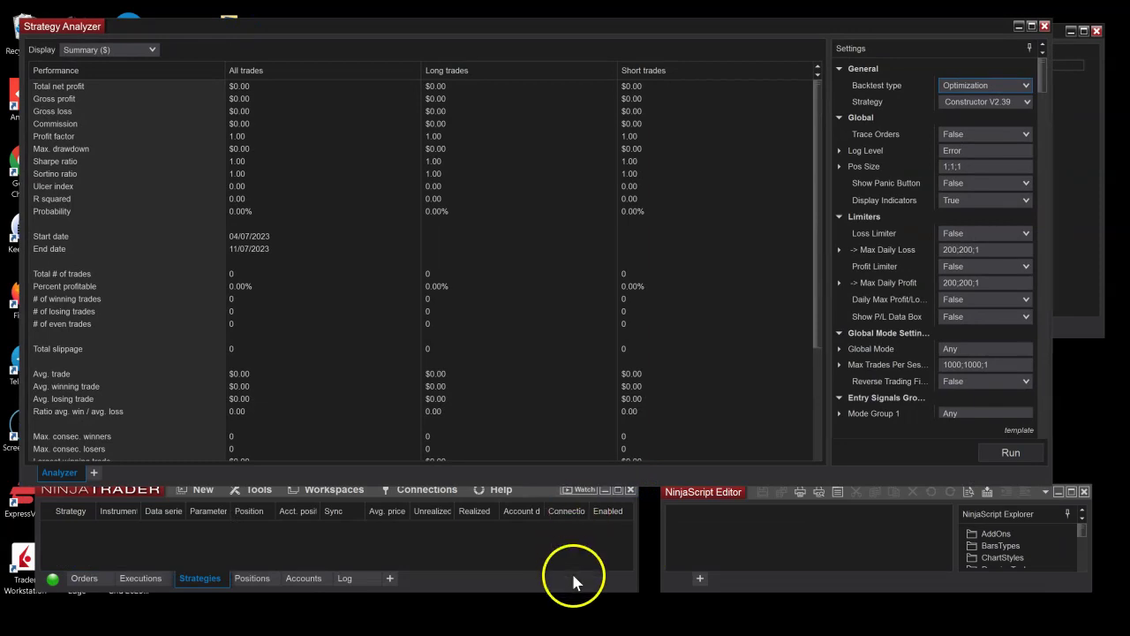
{"action": "left_click_drag", "start_coordinate": [105, 493], "coordinate": [109, 504]}
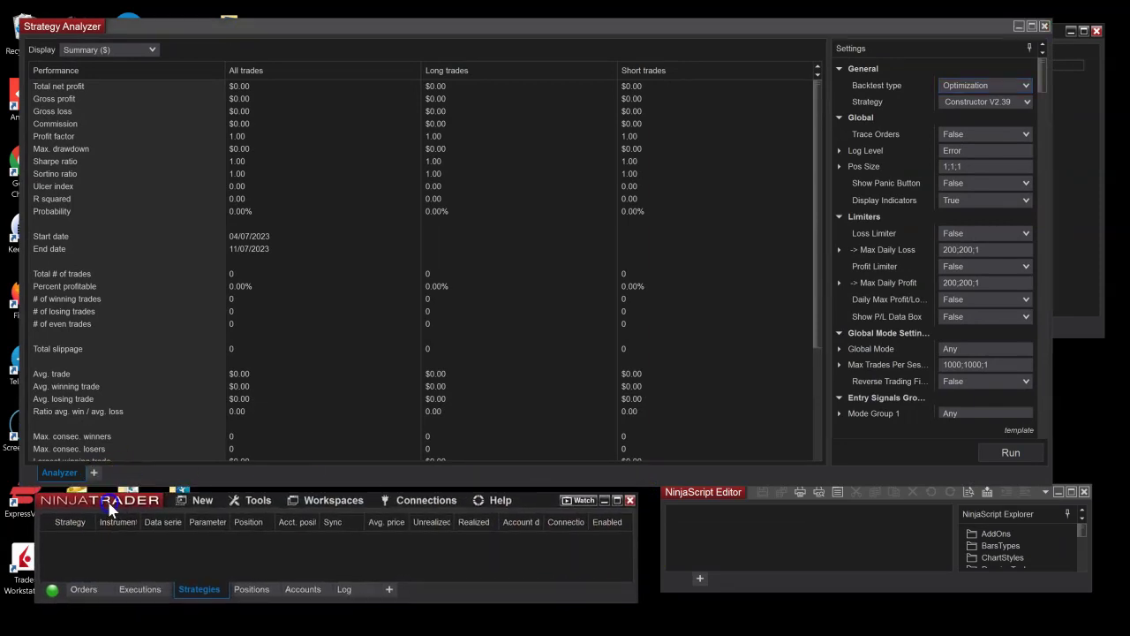
{"action": "left_click_drag", "start_coordinate": [716, 492], "coordinate": [710, 504]}
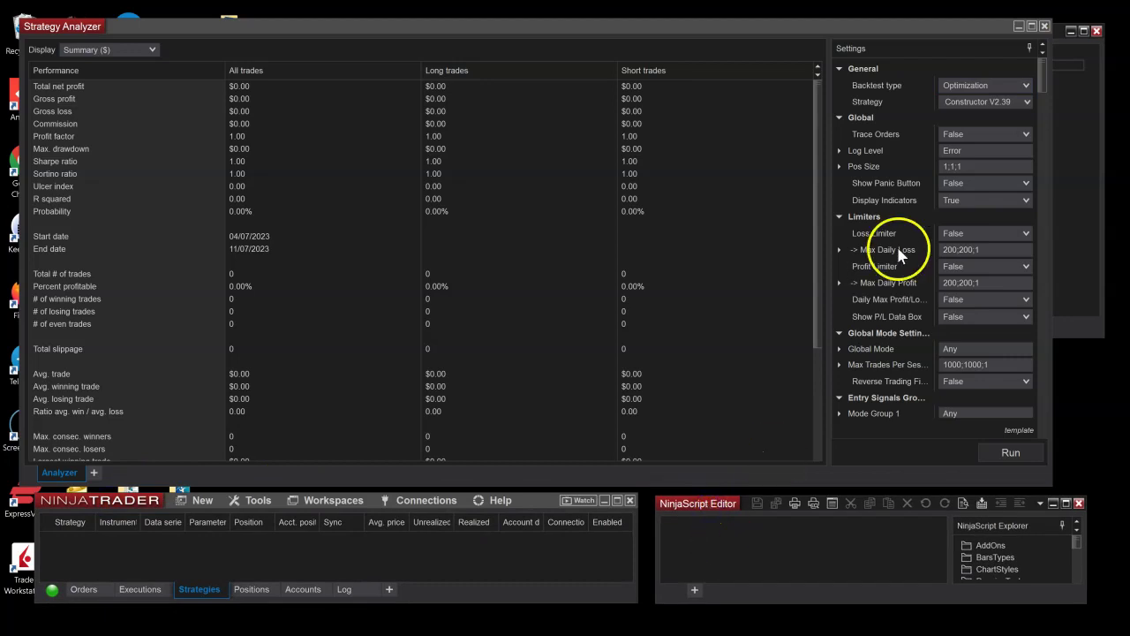
Choose the NC Bollinger Breakout strategy from the NinjaCodingStr submenu.
{"action": "left_click", "coordinate": [1026, 102]}
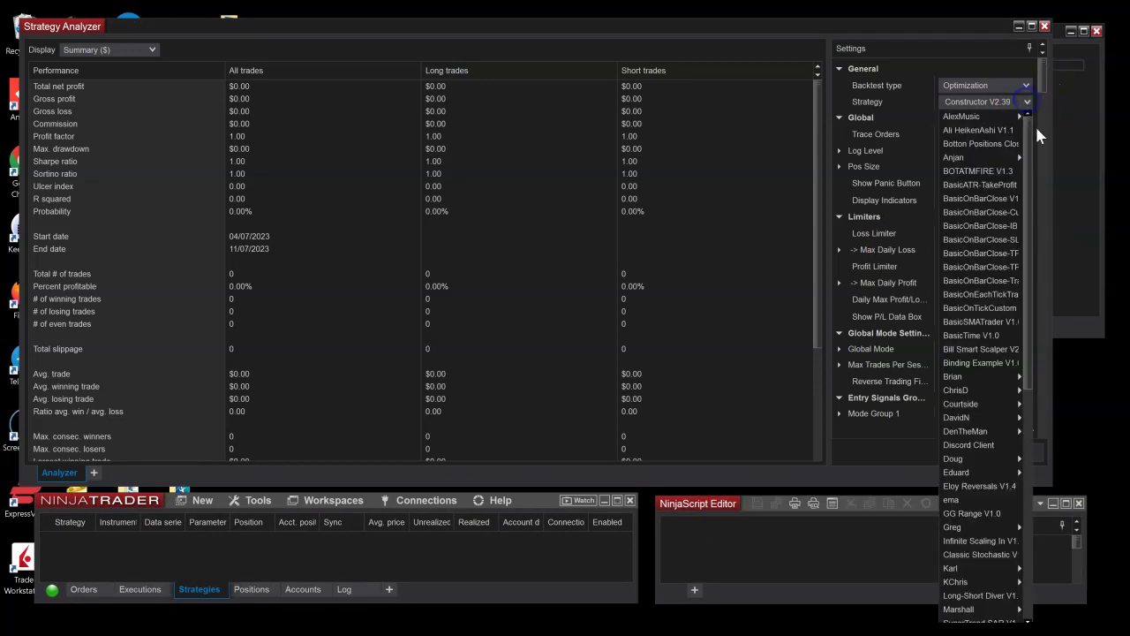
{"action": "left_click_drag", "start_coordinate": [1035, 129], "coordinate": [1037, 287]}
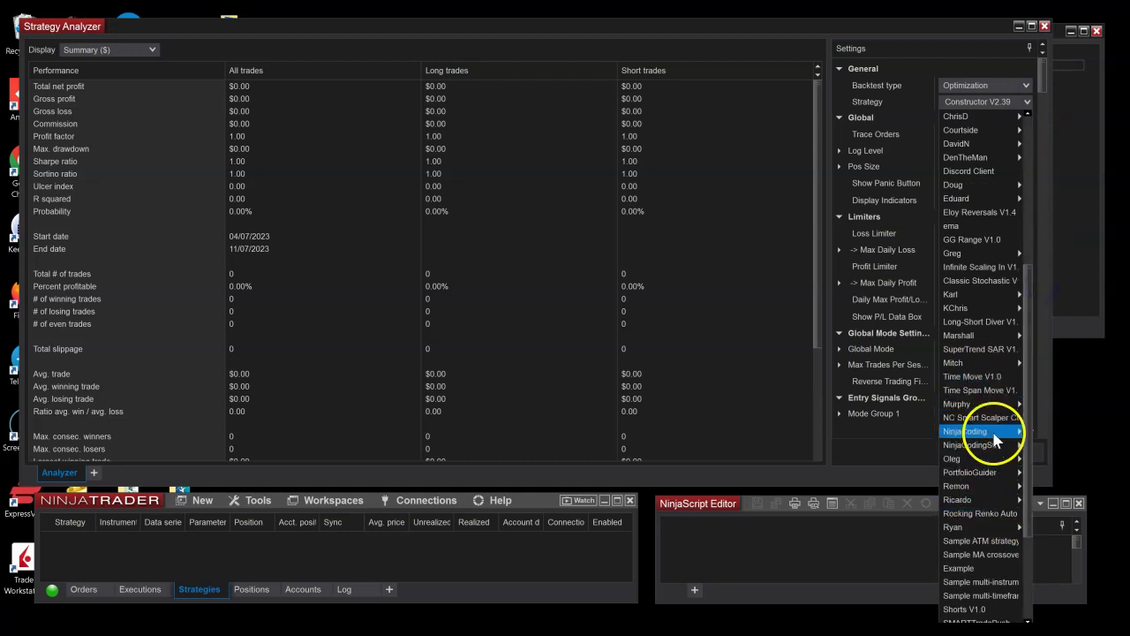
{"action": "mouse_move", "coordinate": [996, 445]}
{"action": "left_click", "coordinate": [1068, 599]}
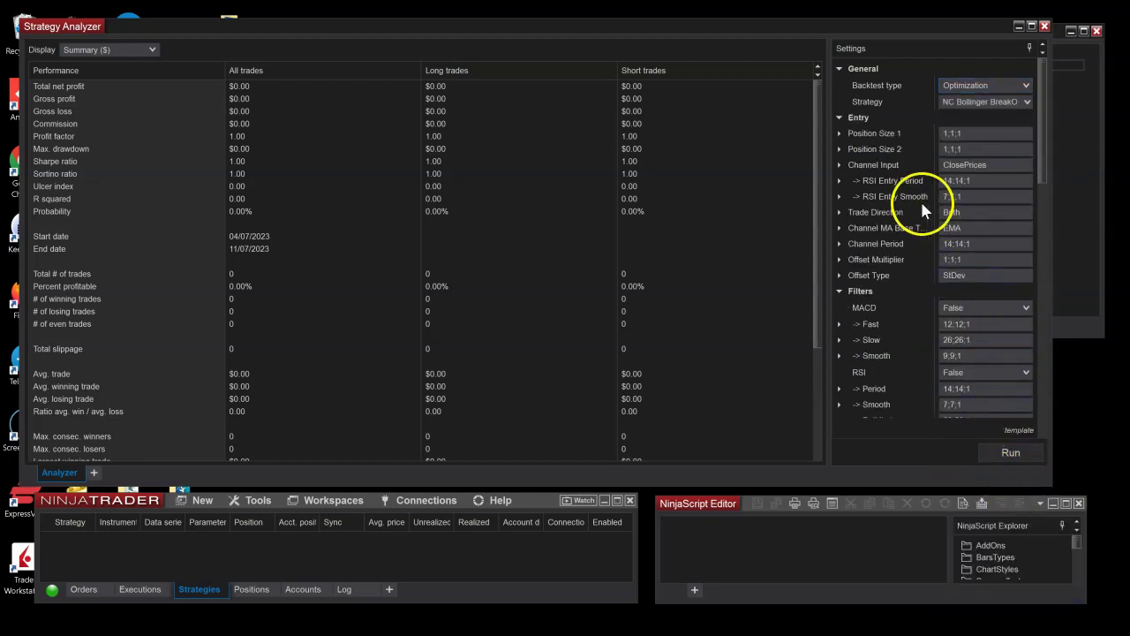
Set the instrument to ES 09-23 with a bar period value of 15.
{"action": "scroll", "coordinate": [924, 168], "scroll_direction": "down", "scroll_amount": 3}
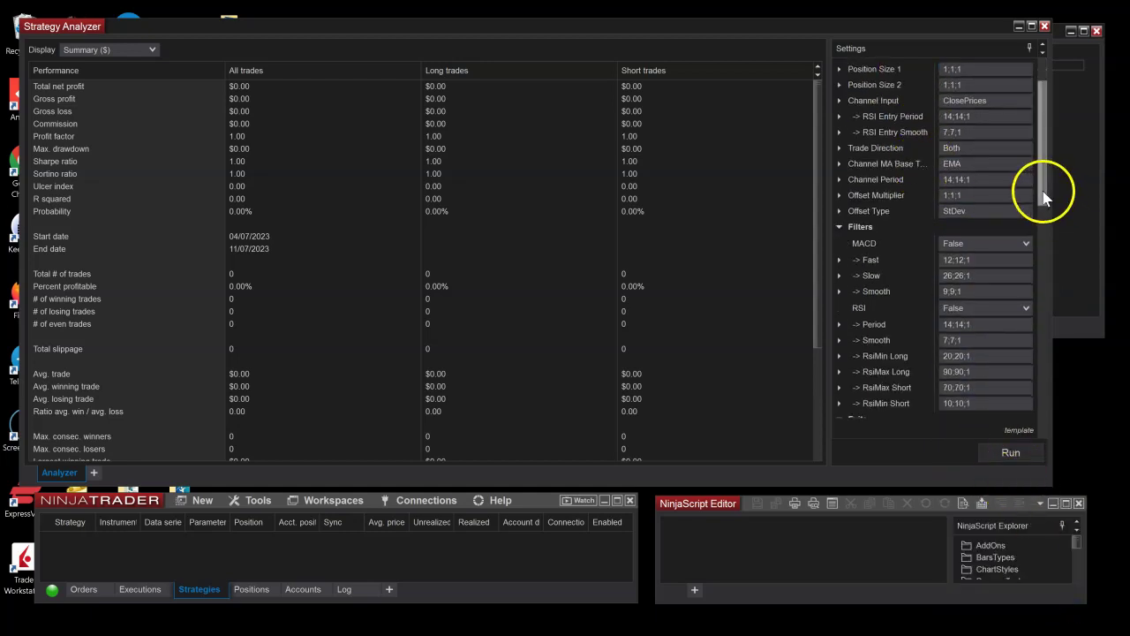
{"action": "mouse_move", "coordinate": [1041, 189]}
{"action": "left_mouse_down"}
{"action": "mouse_move", "coordinate": [1047, 236]}
{"action": "mouse_move", "coordinate": [1042, 169]}
{"action": "left_mouse_up"}
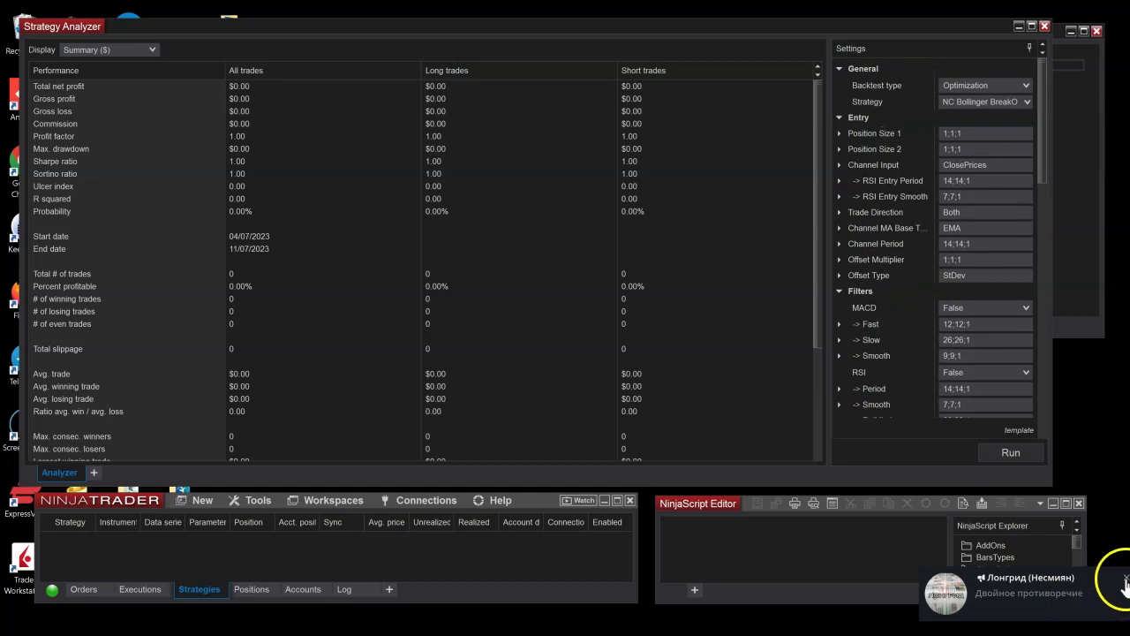
{"action": "left_click", "coordinate": [1116, 575]}
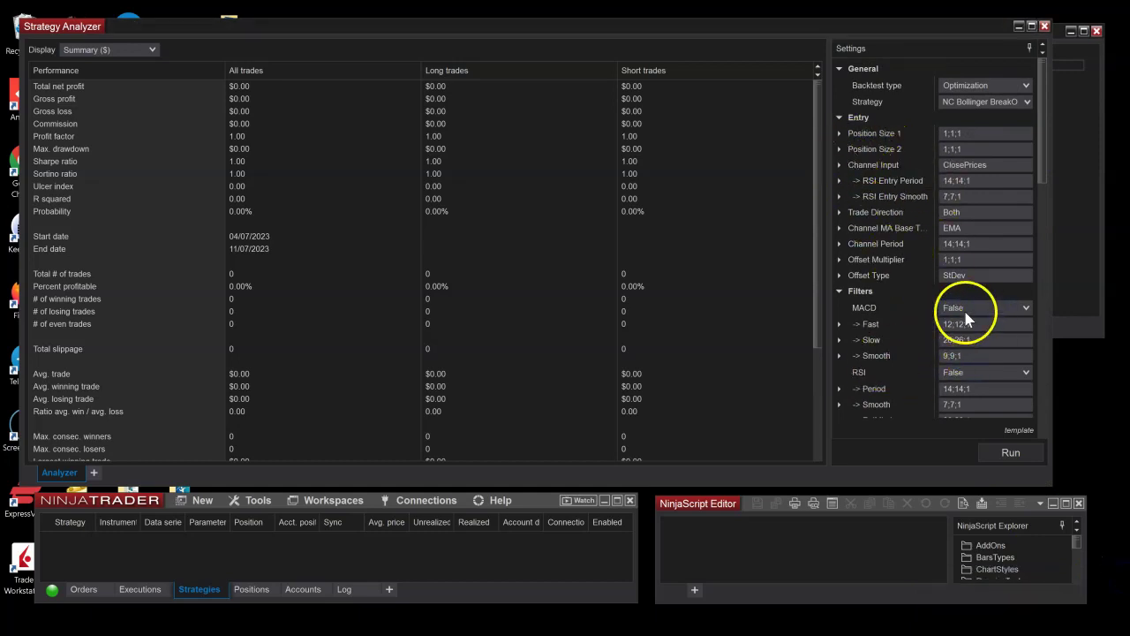
{"action": "scroll", "coordinate": [918, 300], "scroll_direction": "down", "scroll_amount": 5}
{"action": "scroll", "coordinate": [913, 296], "scroll_direction": "down", "scroll_amount": 3}
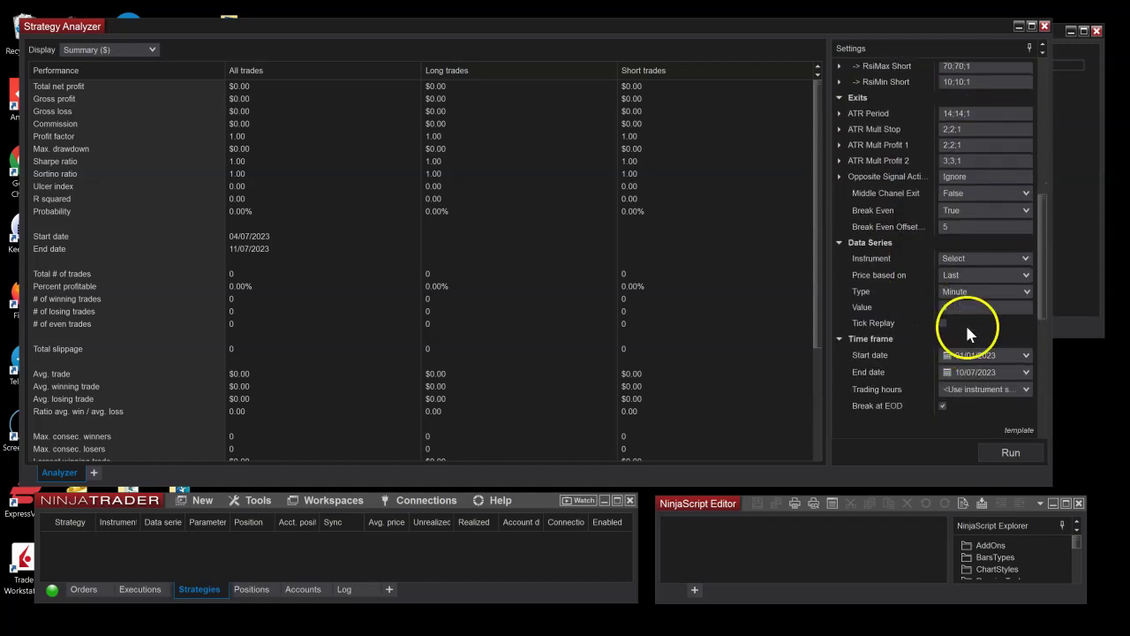
{"action": "left_click", "coordinate": [1020, 257]}
{"action": "left_click", "coordinate": [1007, 291]}
{"action": "left_click", "coordinate": [955, 310]}
{"action": "type", "text": "15"}
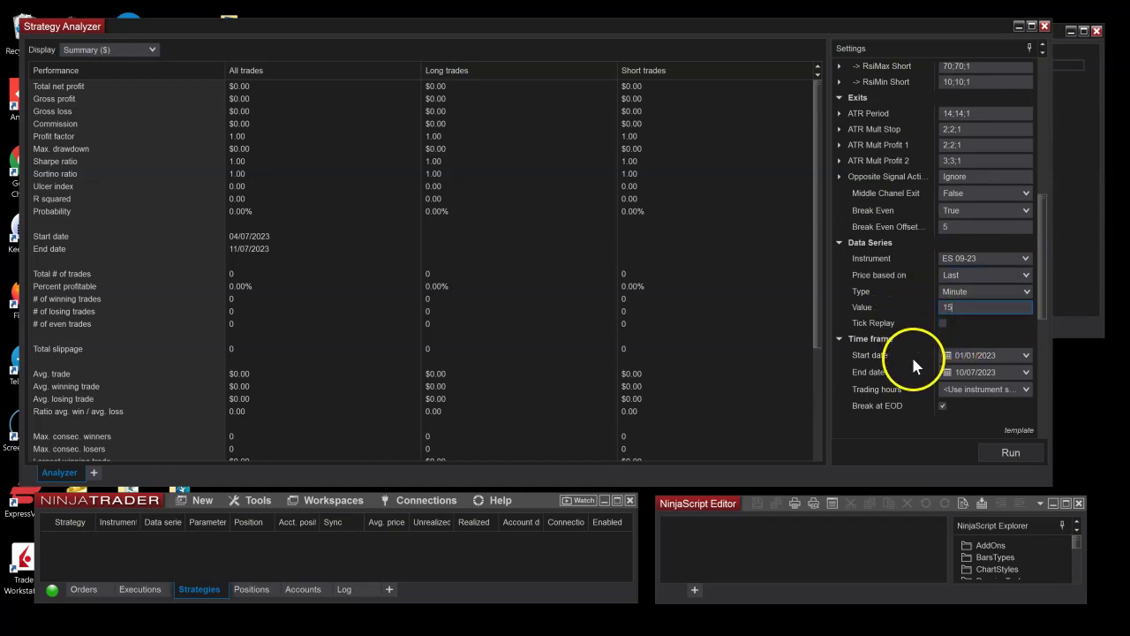
Set the Channel Period optimization range to Min 100 and Max 200.
{"action": "scroll", "coordinate": [911, 353], "scroll_direction": "up", "scroll_amount": 4}
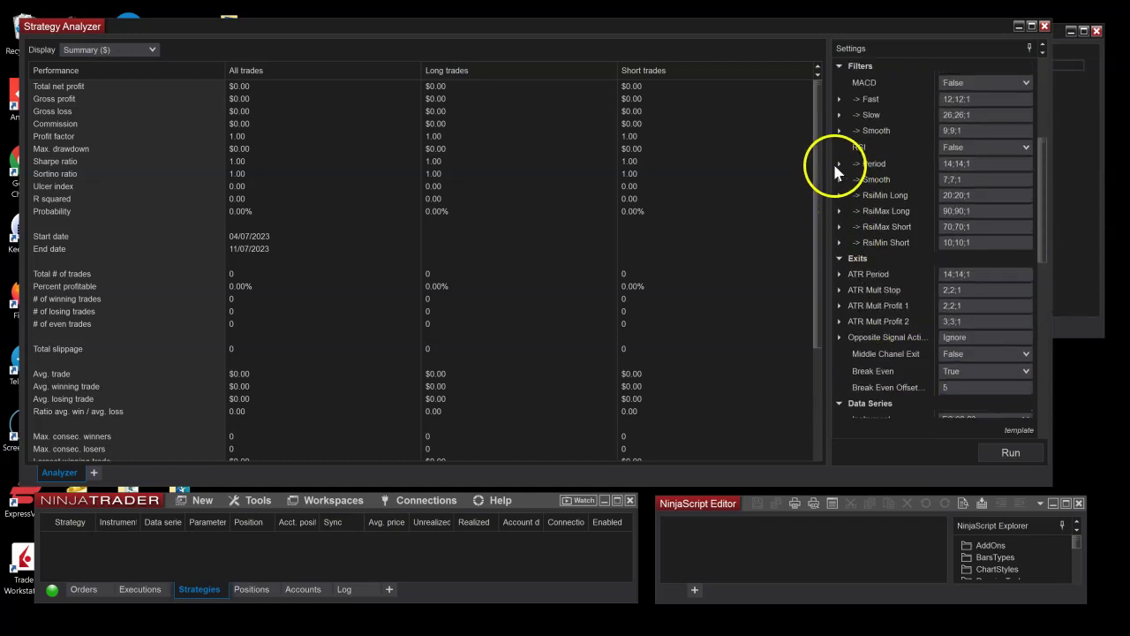
{"action": "scroll", "coordinate": [839, 154], "scroll_direction": "up", "scroll_amount": 3}
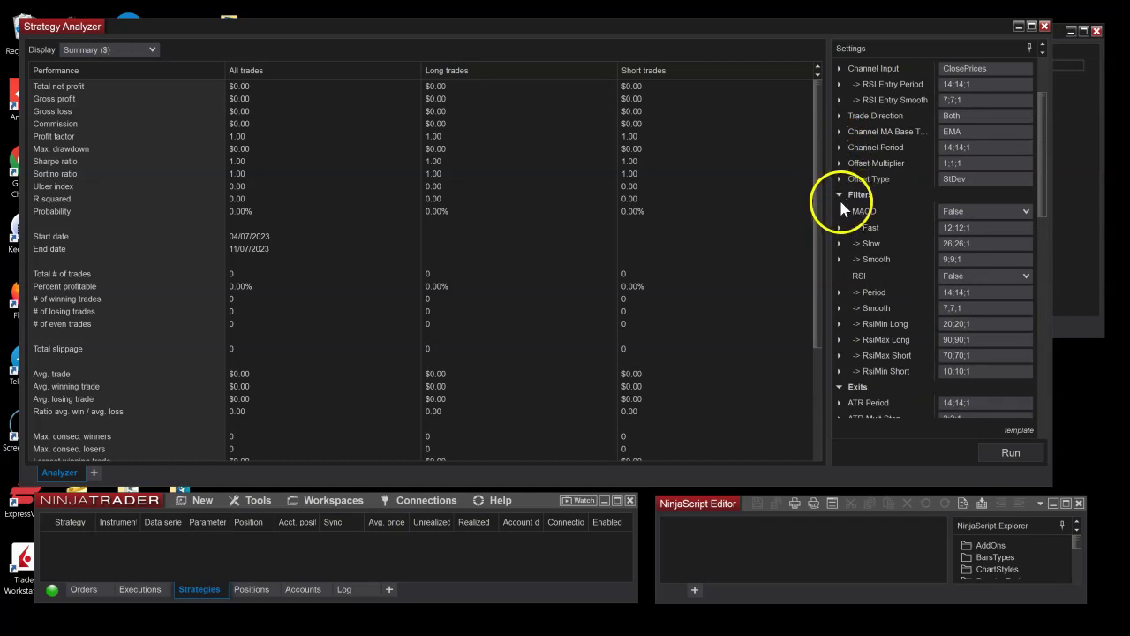
{"action": "left_click", "coordinate": [839, 150]}
{"action": "left_click", "coordinate": [971, 163]}
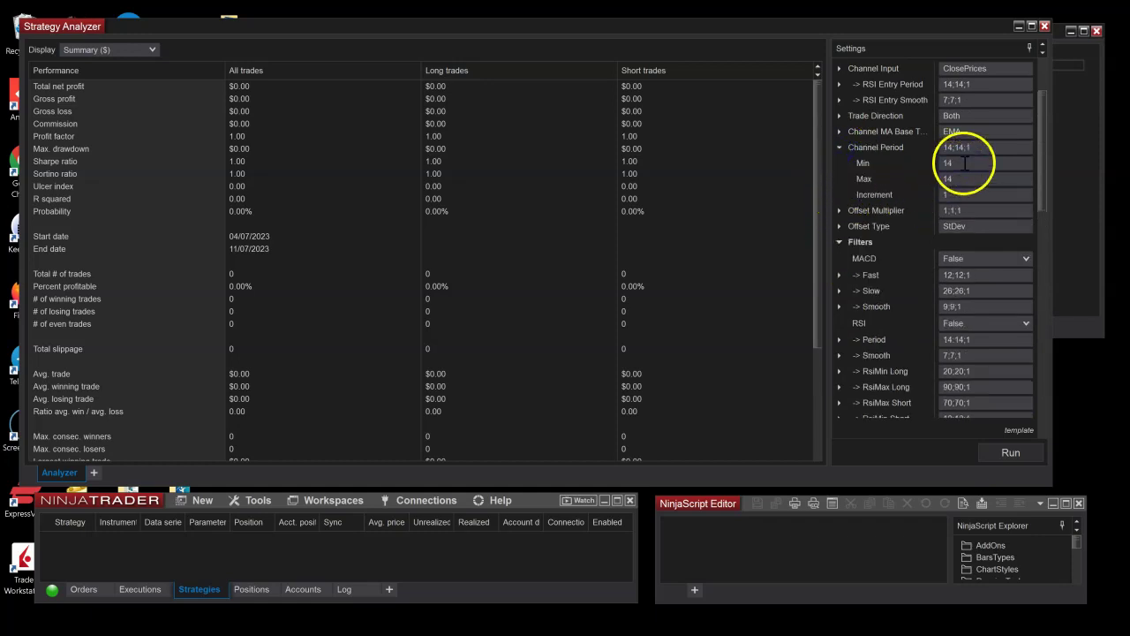
{"action": "type", "text": "100"}
{"action": "left_click", "coordinate": [953, 180]}
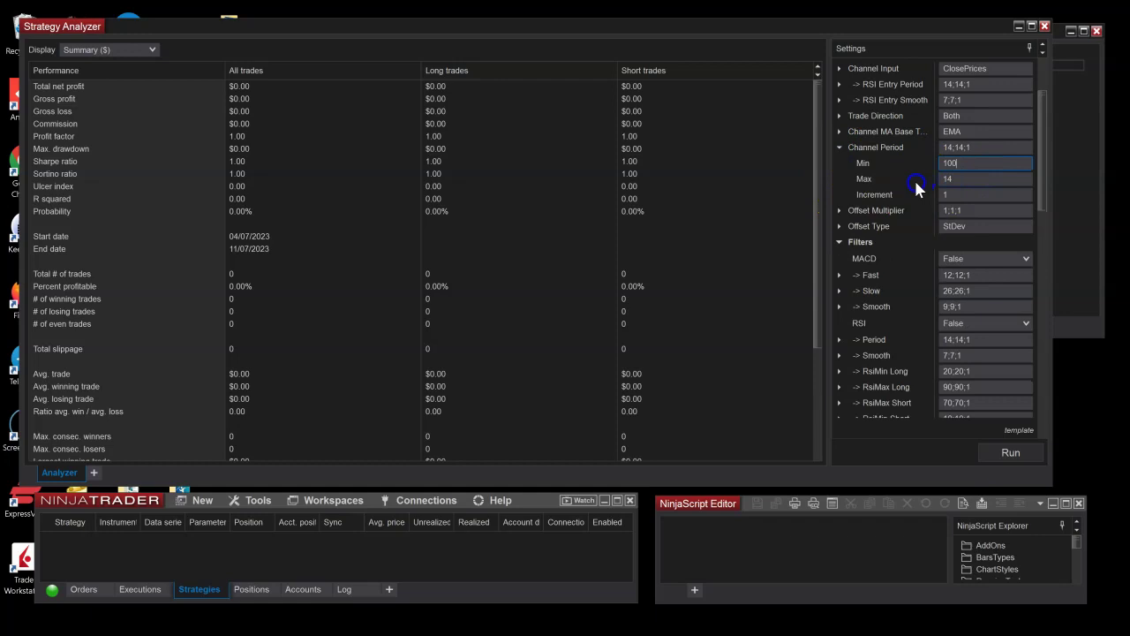
{"action": "type", "text": "200"}
{"action": "left_click", "coordinate": [839, 149]}
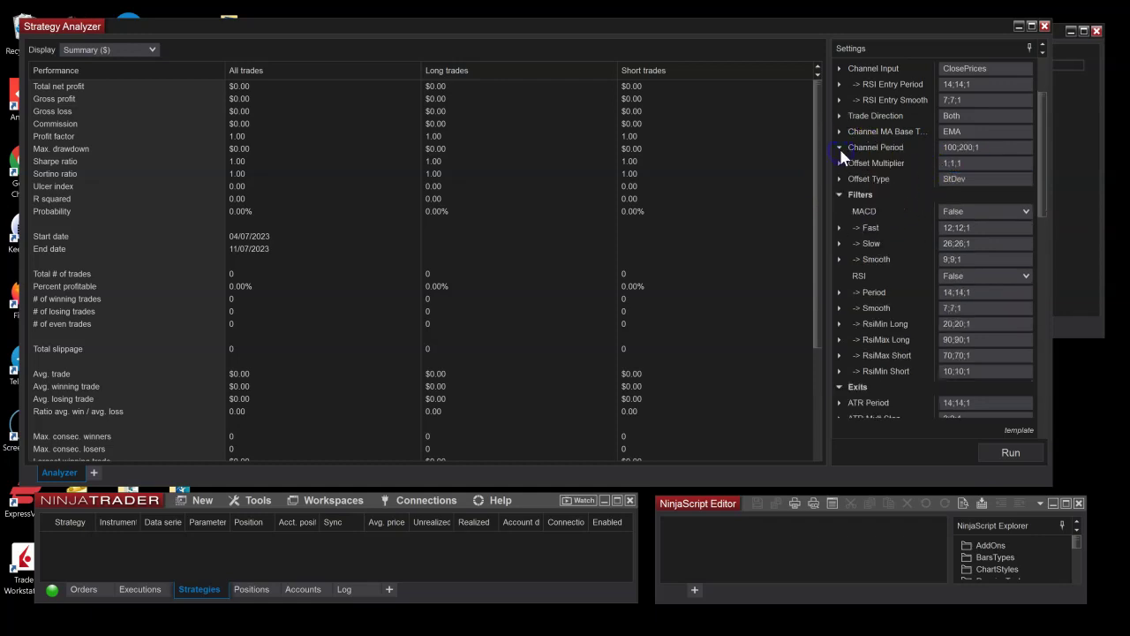
Scroll down to the date settings and select the End date field.
{"action": "scroll", "coordinate": [878, 279], "scroll_direction": "up", "scroll_amount": 2}
{"action": "scroll", "coordinate": [880, 285], "scroll_direction": "down", "scroll_amount": 6}
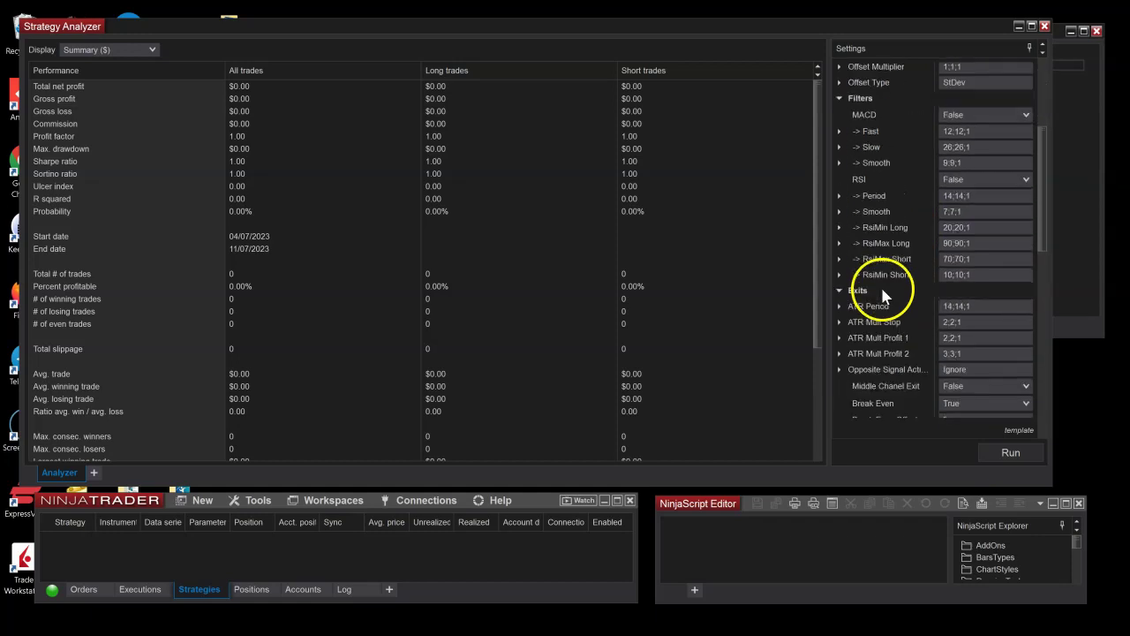
{"action": "scroll", "coordinate": [883, 287], "scroll_direction": "down", "scroll_amount": 4}
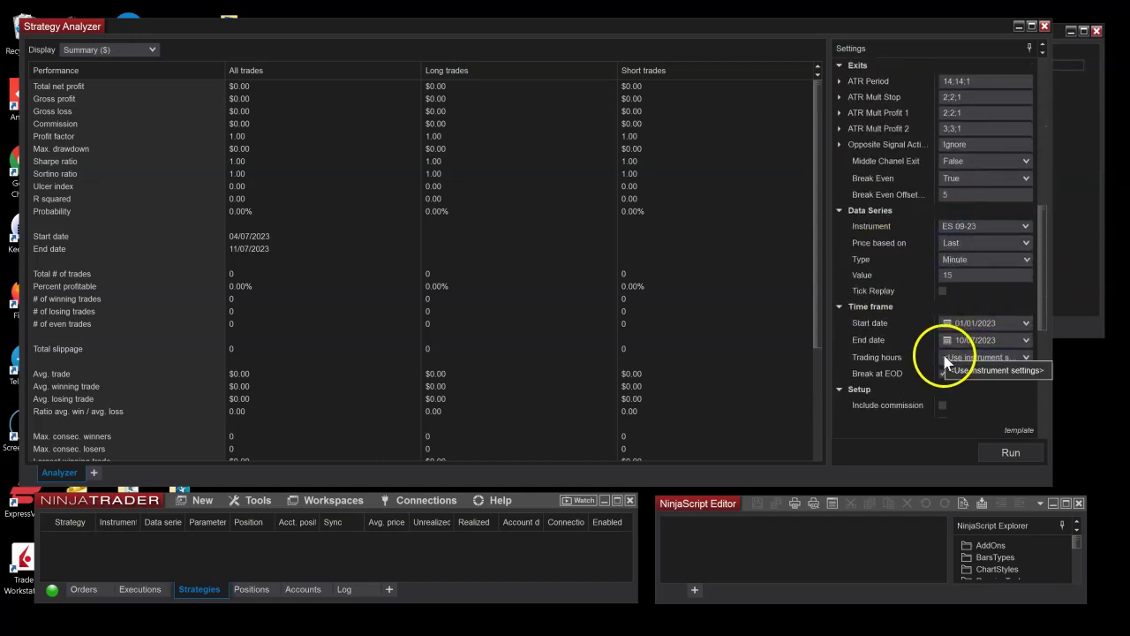
{"action": "left_click", "coordinate": [982, 340]}
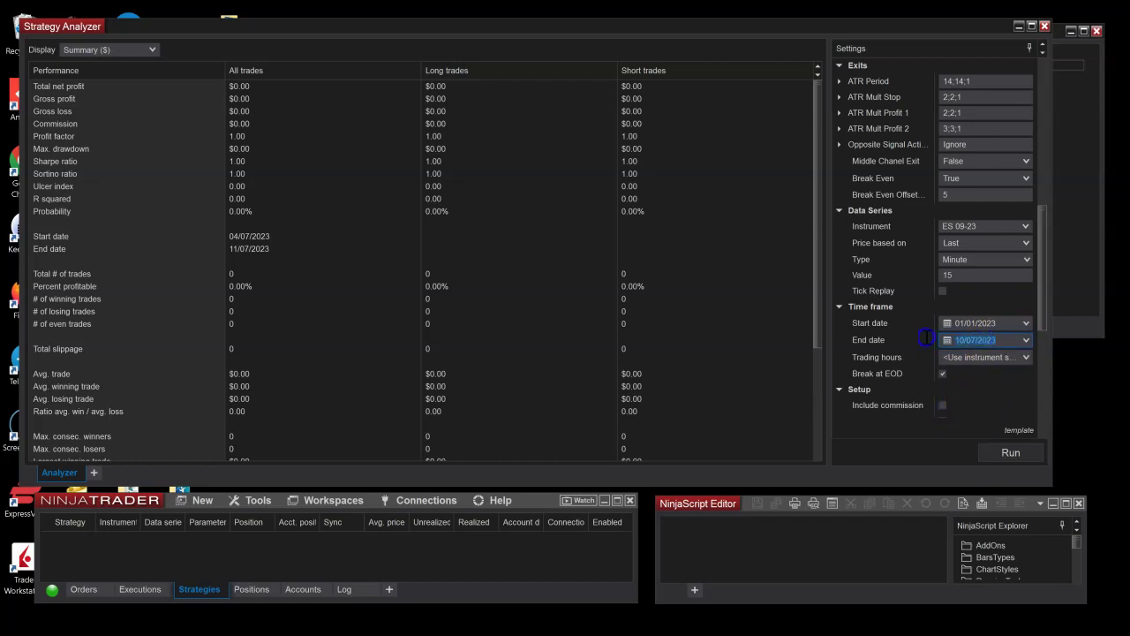
Set the End date to 01/01/2023 so the optimization covers 2022.
{"action": "left_click", "coordinate": [978, 323]}
{"action": "type", "text": "01/01/2023"}
{"action": "left_click", "coordinate": [984, 326]}
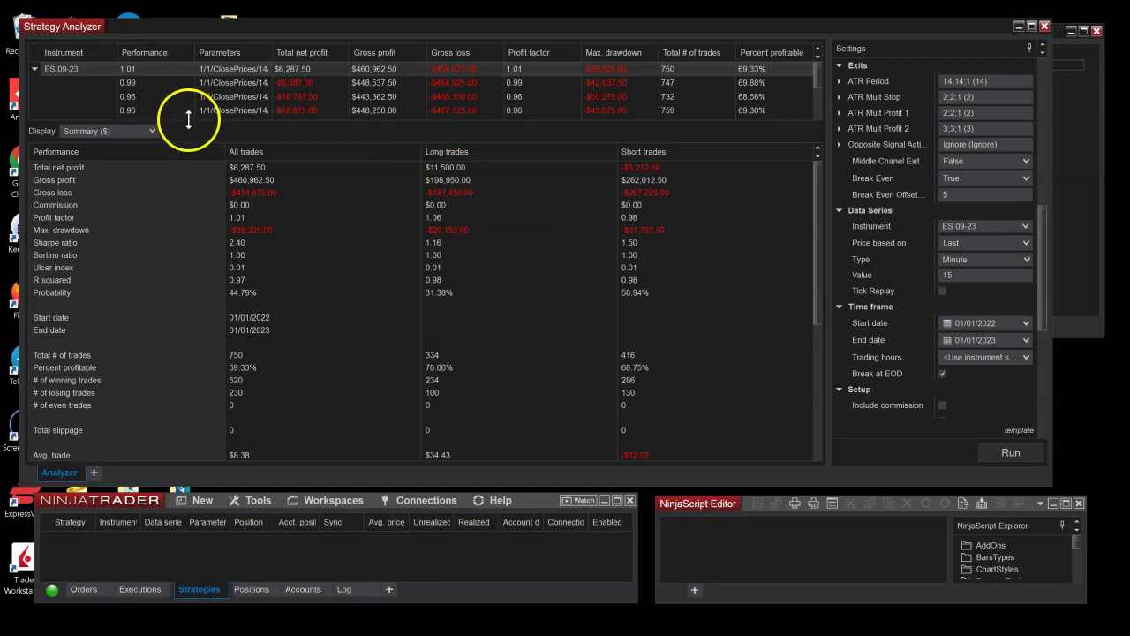
Enlarge the results table, set Display to Analysis and show the 0.99 result's profit curve.
{"action": "left_click_drag", "start_coordinate": [182, 122], "coordinate": [176, 201]}
{"action": "left_click", "coordinate": [128, 218]}
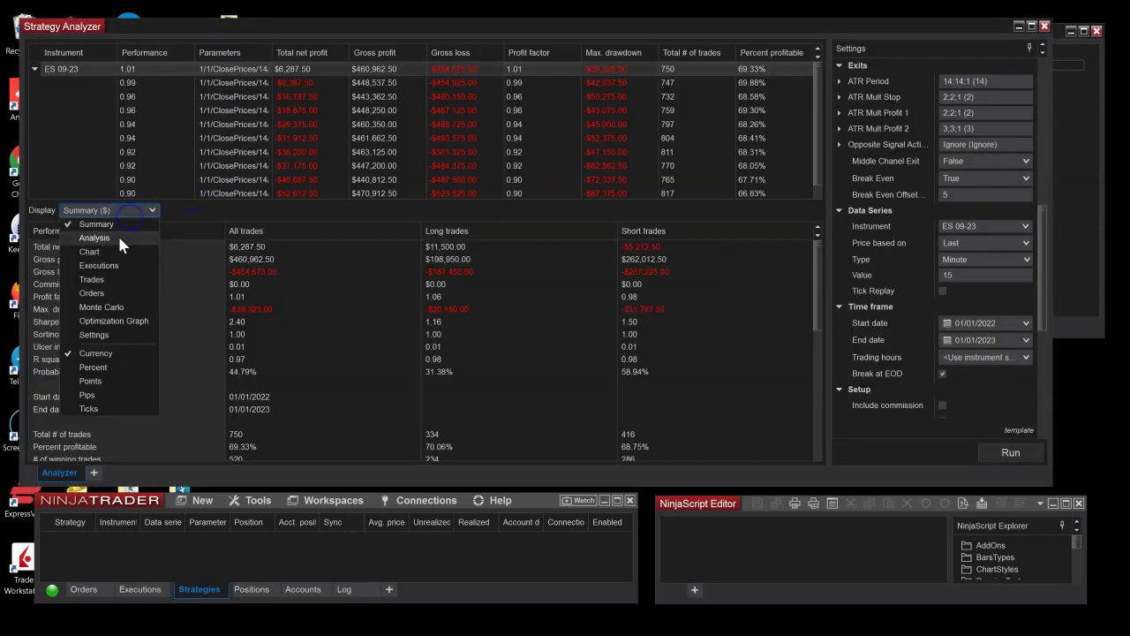
{"action": "left_click", "coordinate": [115, 240]}
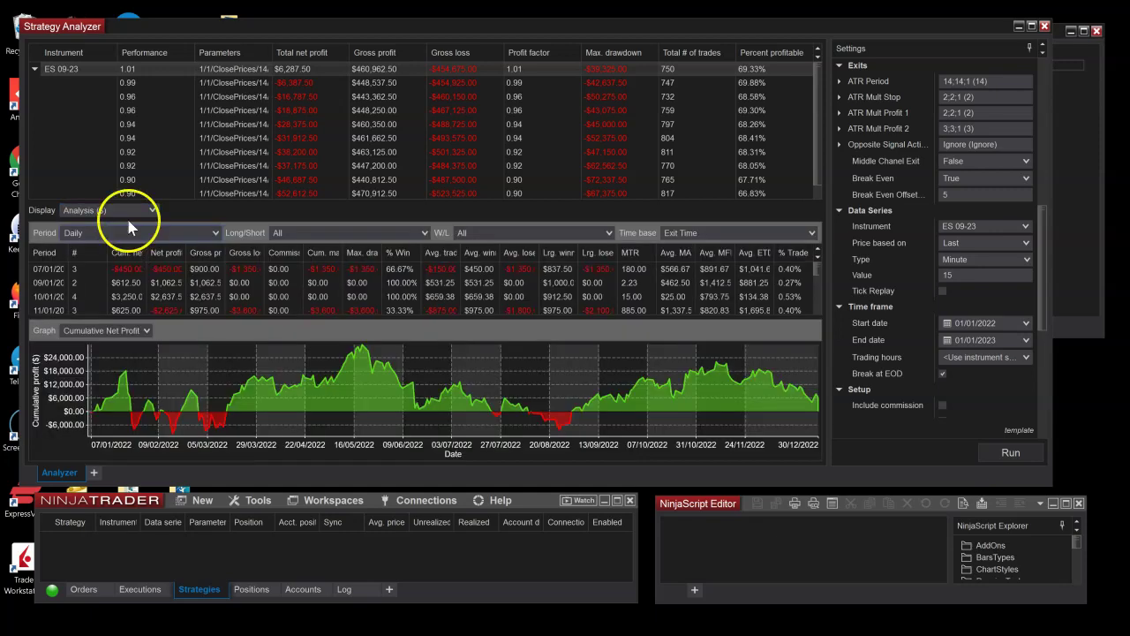
{"action": "left_click", "coordinate": [138, 78]}
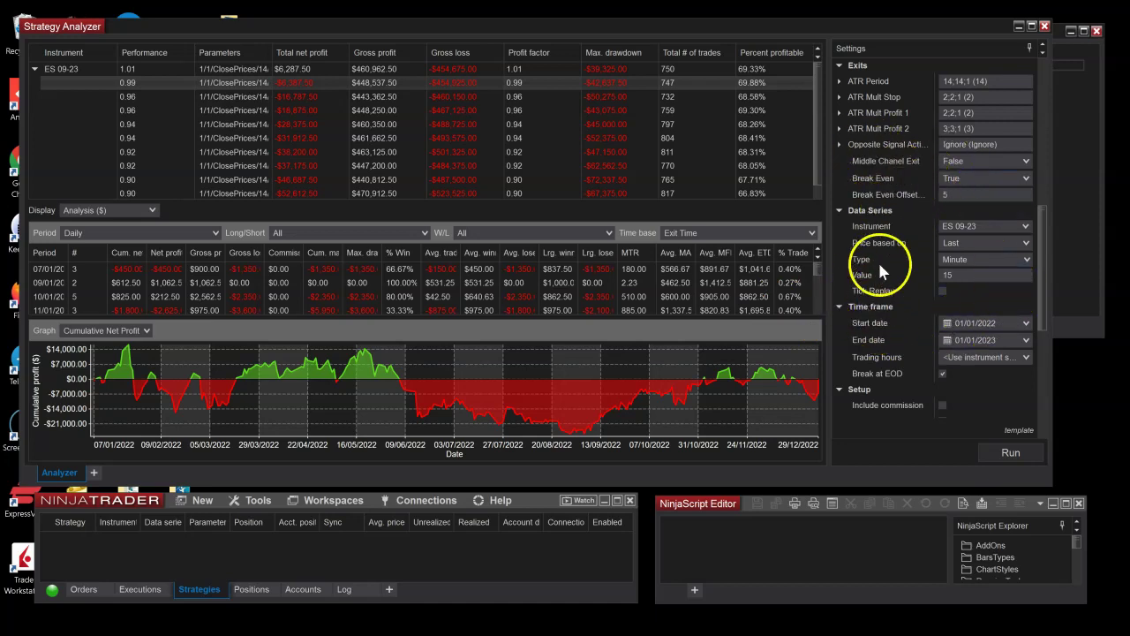
{"action": "scroll", "coordinate": [847, 124], "scroll_direction": "up", "scroll_amount": 5}
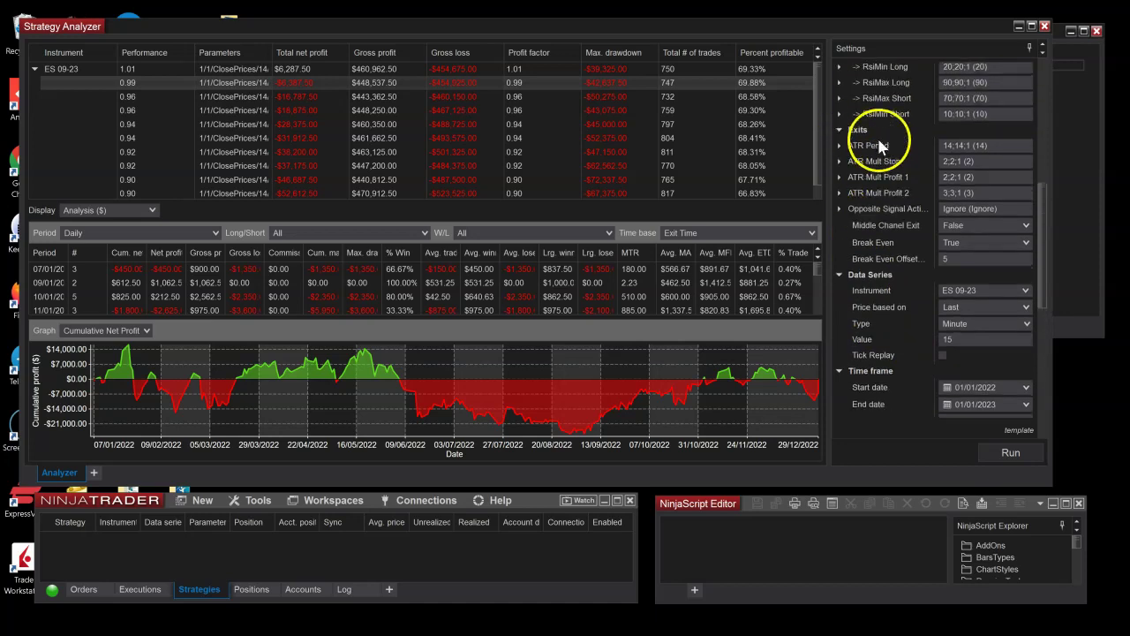
{"action": "scroll", "coordinate": [873, 136], "scroll_direction": "up", "scroll_amount": 5}
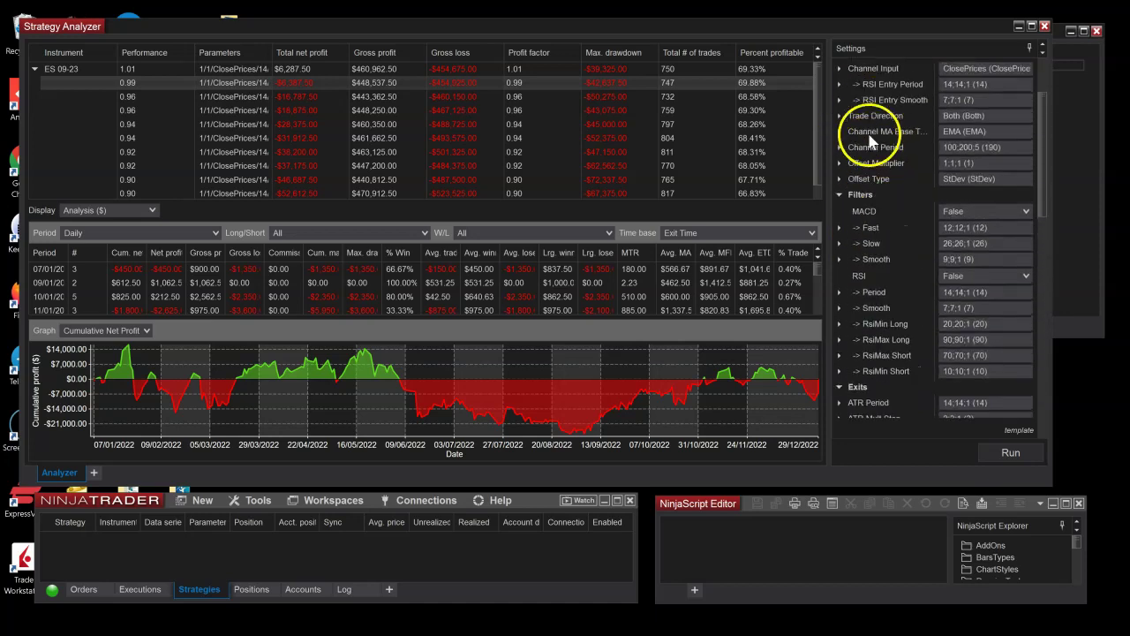
Tick TMA and HMA under Channel MA Base Type, rerun the optimization, and enlarge the graph.
{"action": "left_click", "coordinate": [838, 131]}
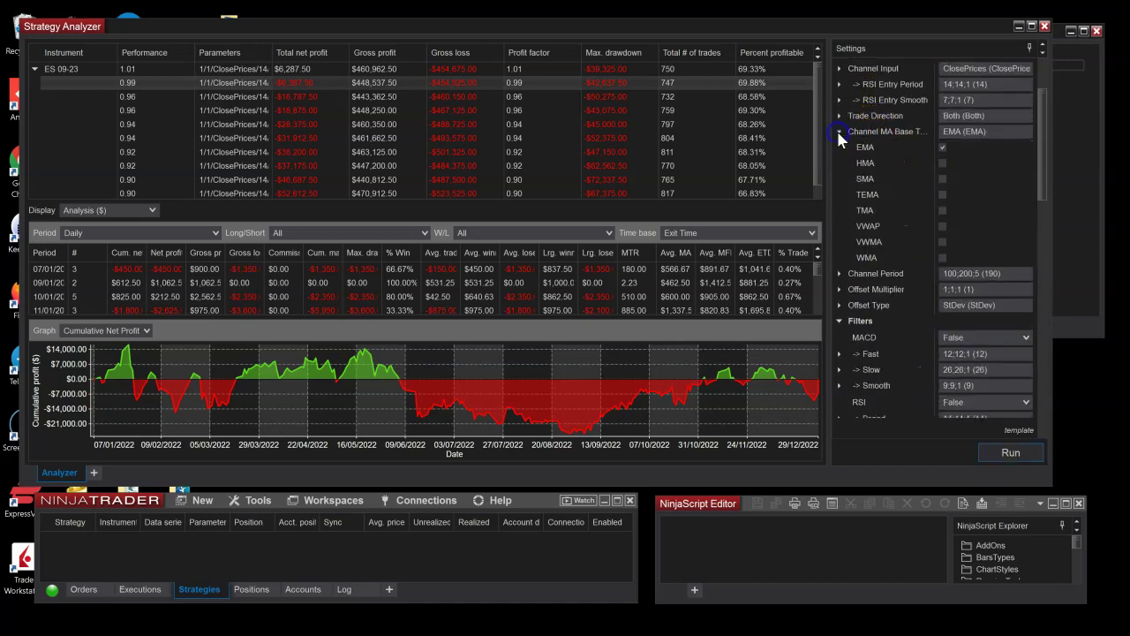
{"action": "left_click", "coordinate": [941, 210]}
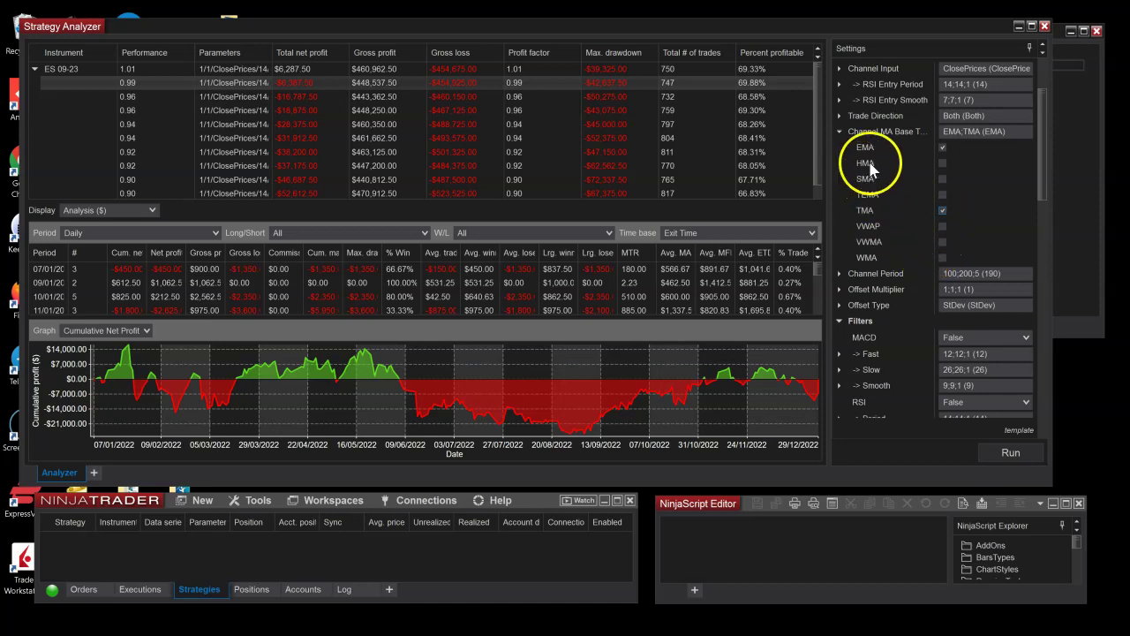
{"action": "left_click", "coordinate": [838, 133]}
{"action": "left_click", "coordinate": [1017, 452]}
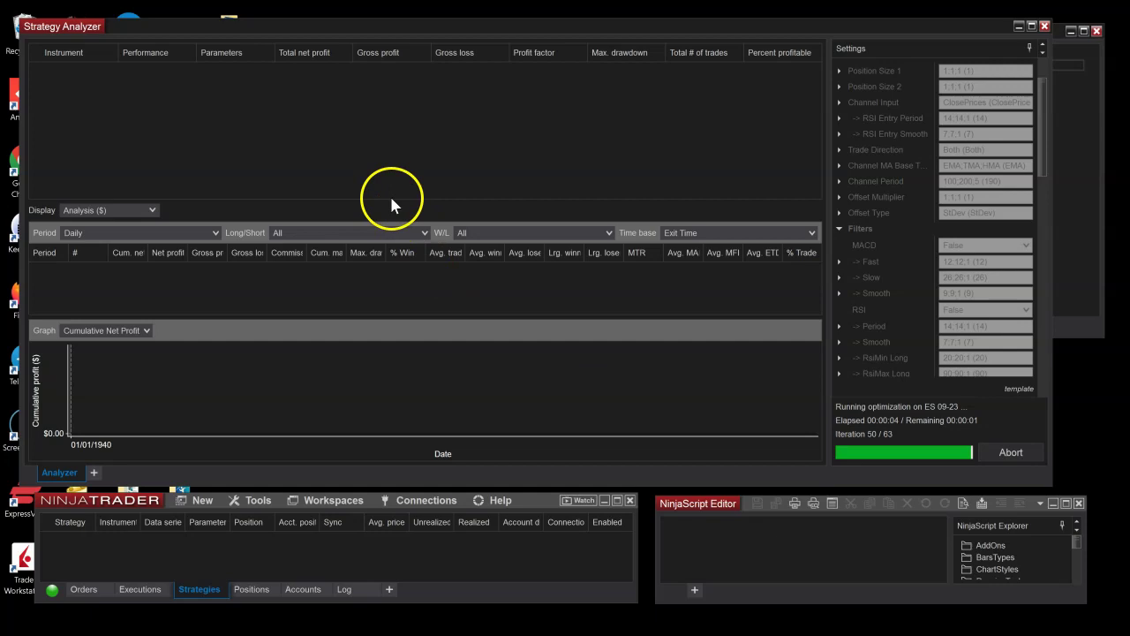
{"action": "left_click_drag", "start_coordinate": [396, 202], "coordinate": [396, 139]}
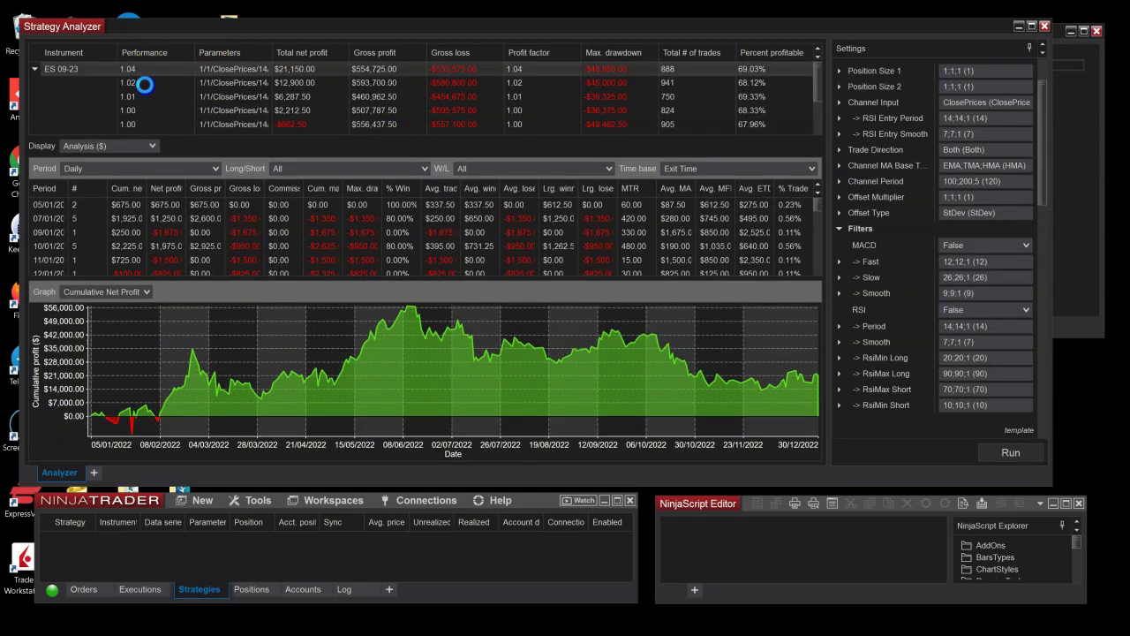
Review the 1.02 result's analysis and trades, then open it in a new Analyzer 2 tab.
{"action": "left_click", "coordinate": [142, 81]}
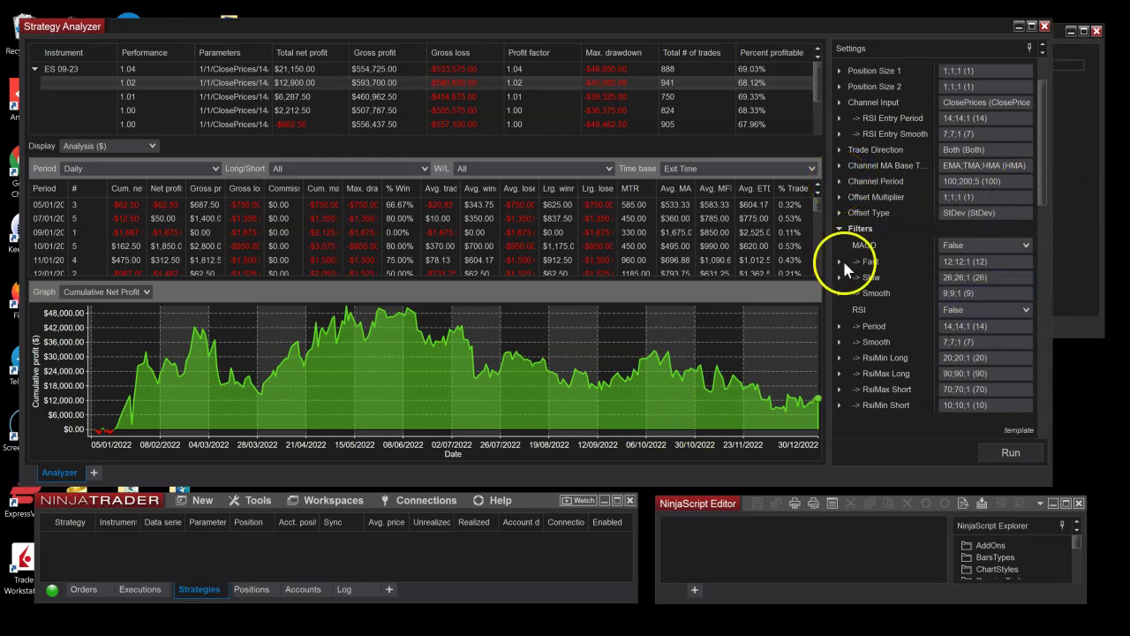
{"action": "right_click", "coordinate": [168, 85]}
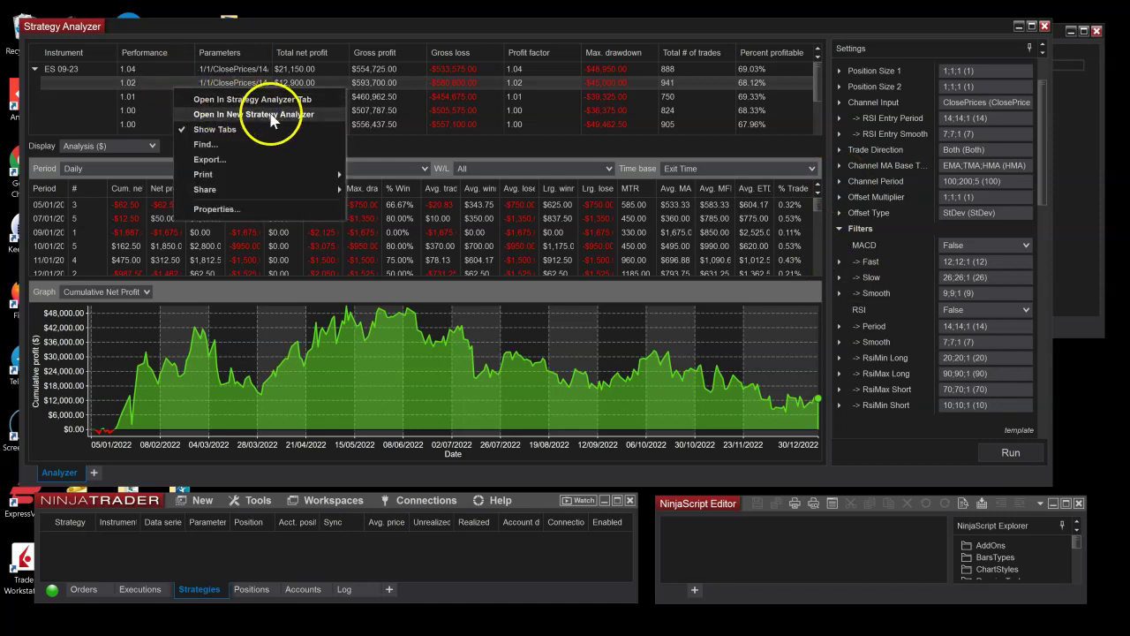
{"action": "left_click", "coordinate": [162, 26]}
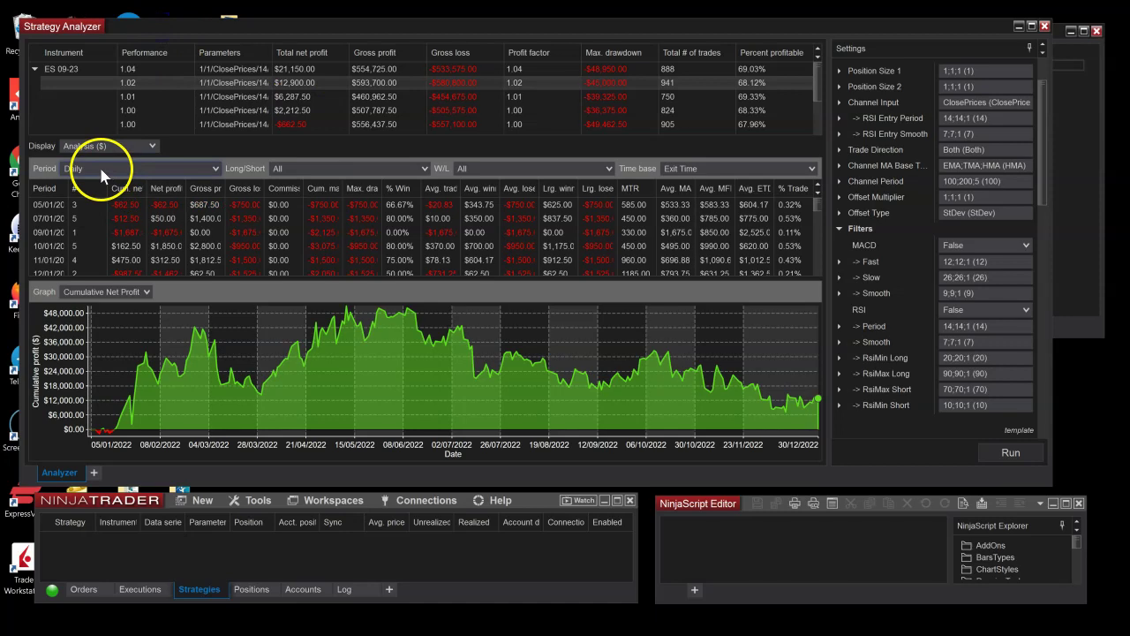
{"action": "left_click", "coordinate": [106, 146]}
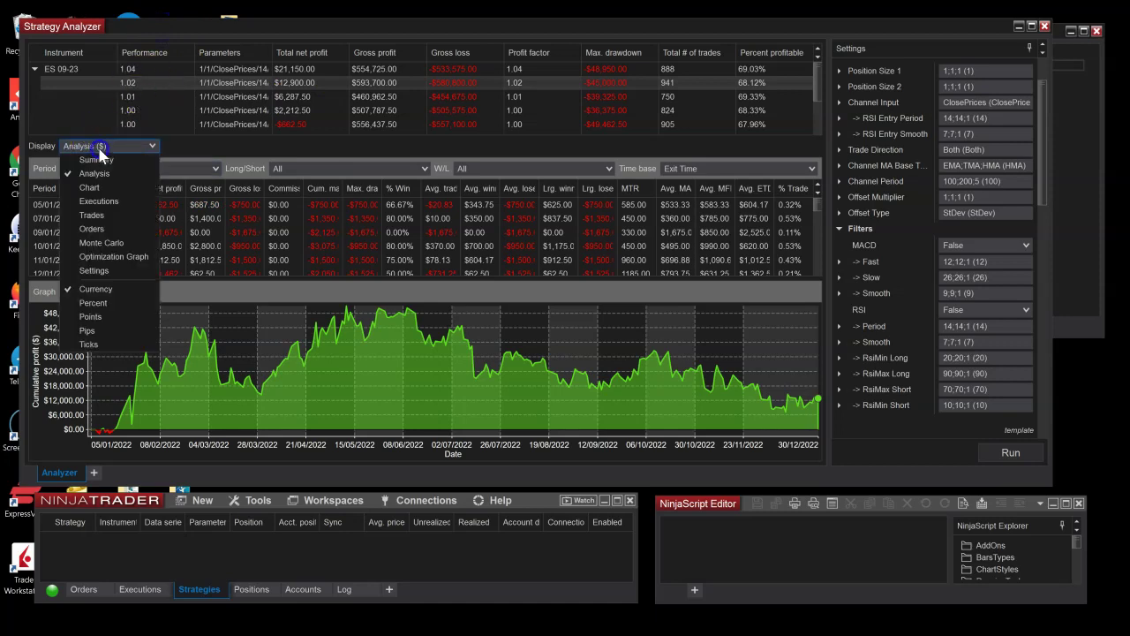
{"action": "left_click", "coordinate": [101, 214]}
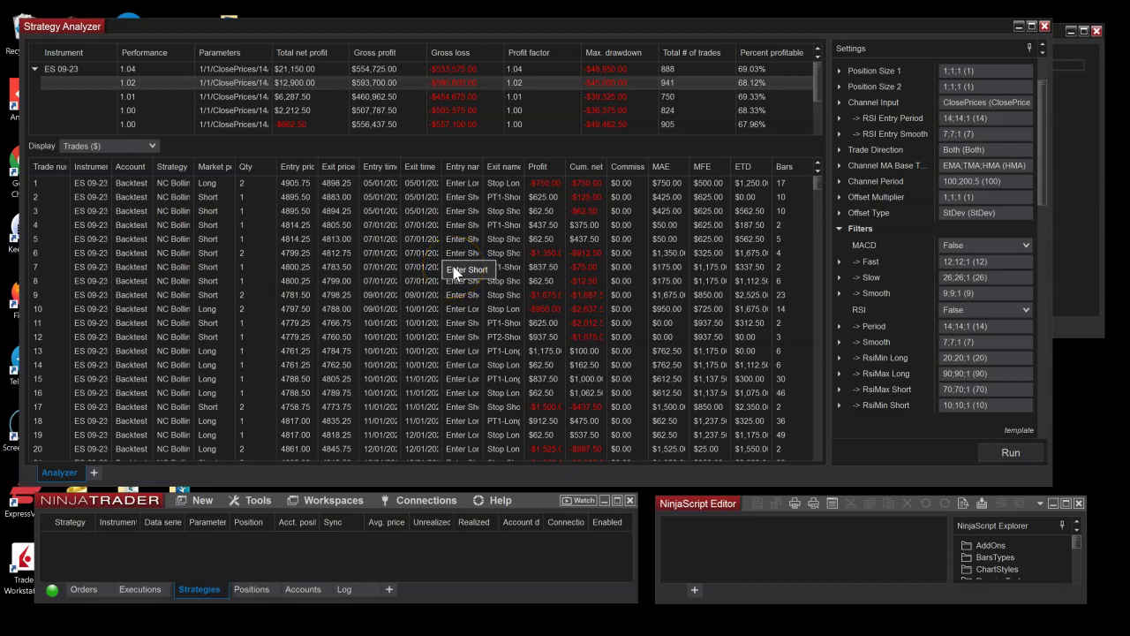
{"action": "right_click", "coordinate": [140, 77]}
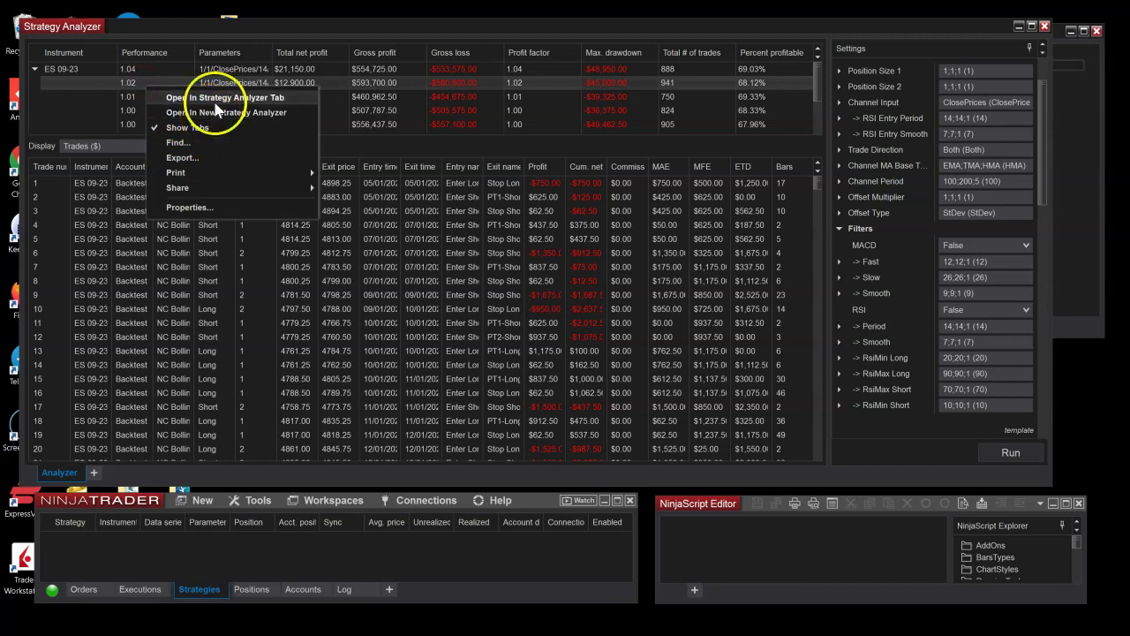
{"action": "left_click", "coordinate": [213, 97]}
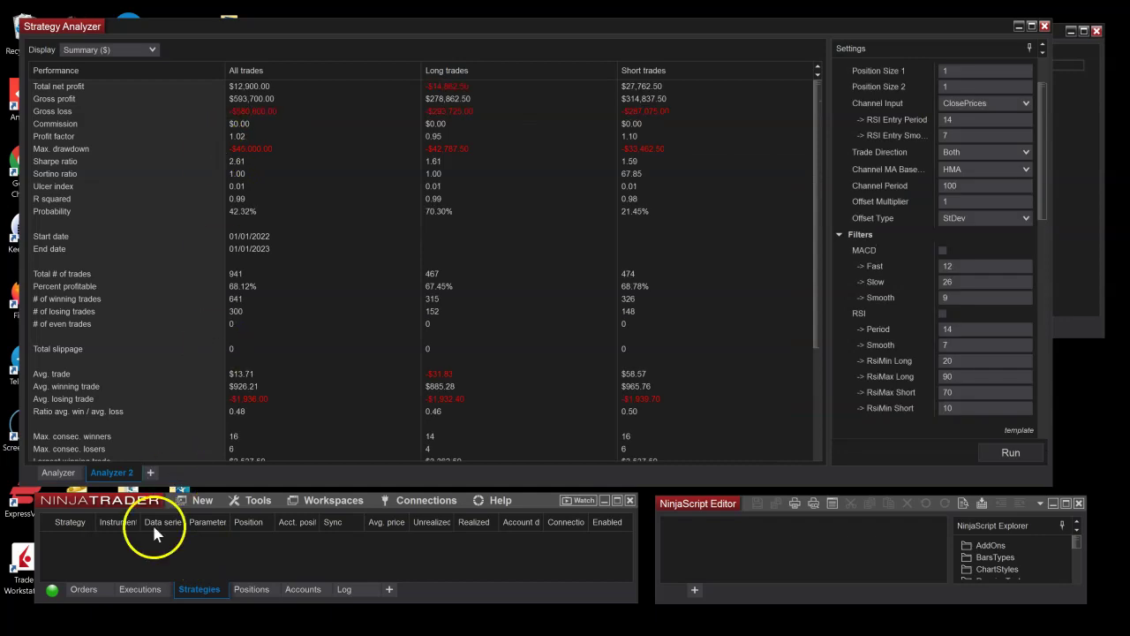
Show the 1.02 result's individual trades and start exporting the trade list.
{"action": "left_click", "coordinate": [92, 53]}
{"action": "left_click", "coordinate": [92, 72]}
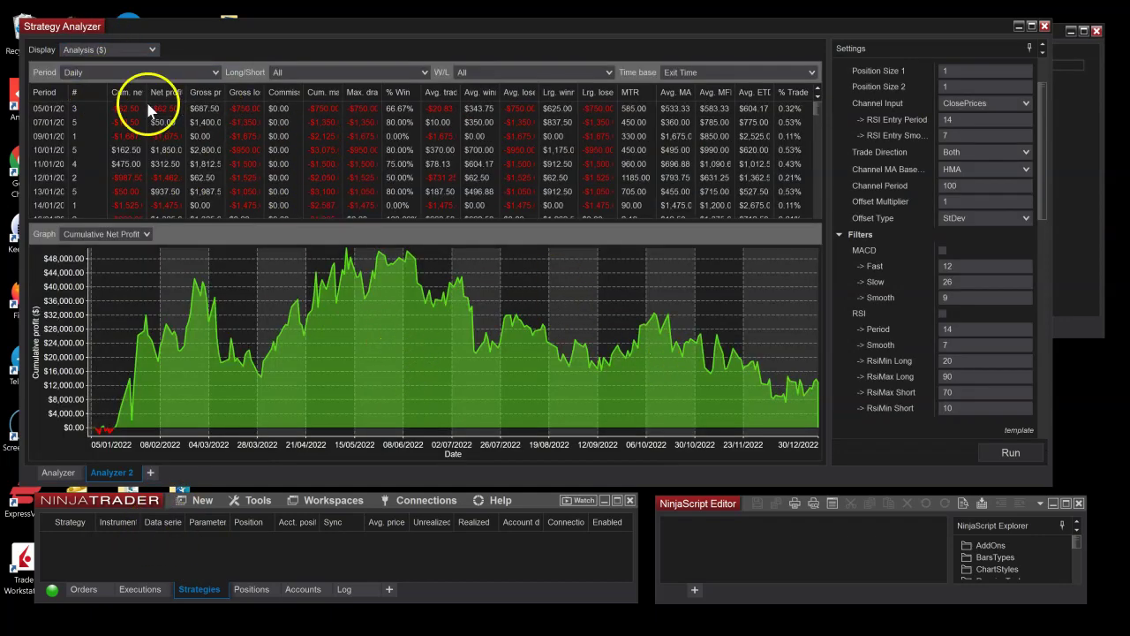
{"action": "left_click", "coordinate": [89, 50]}
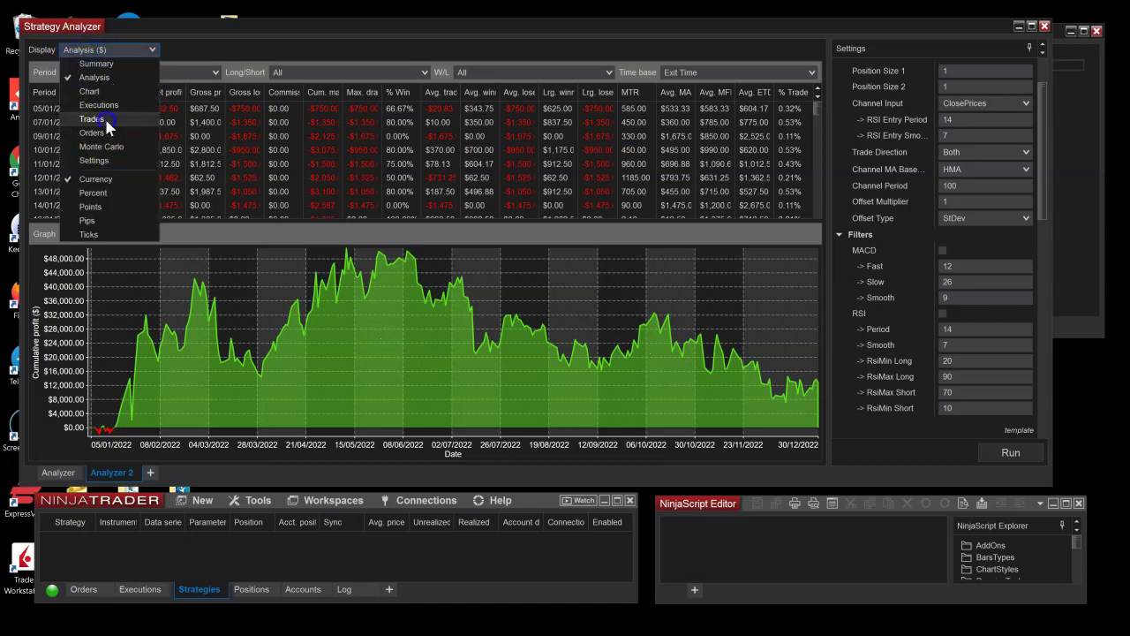
{"action": "left_click", "coordinate": [104, 119]}
{"action": "right_click", "coordinate": [354, 200]}
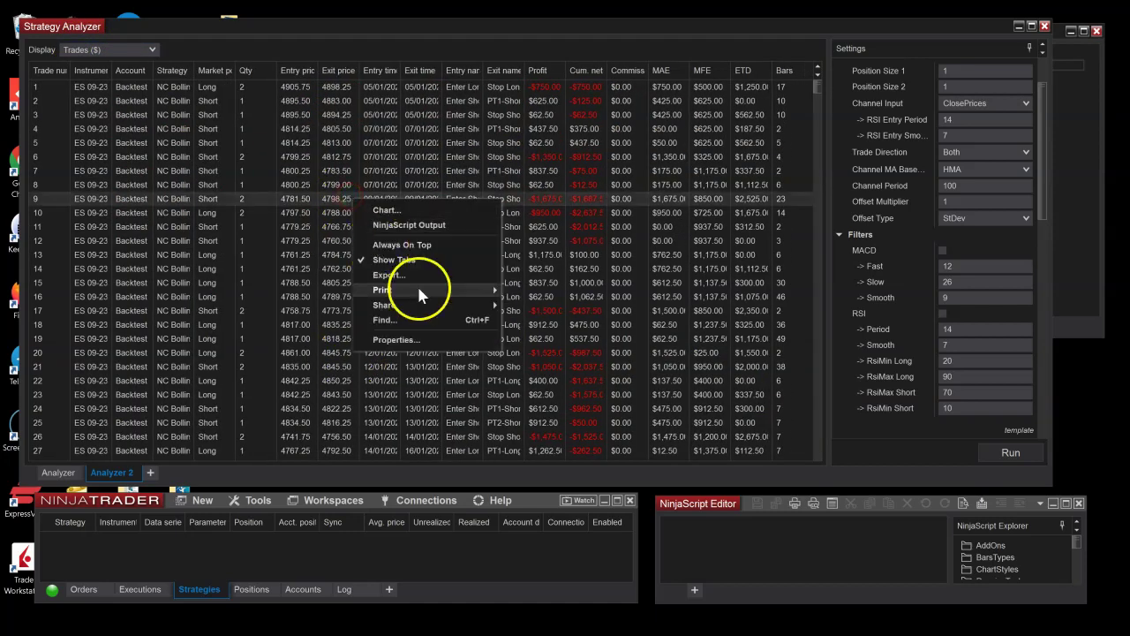
{"action": "left_click", "coordinate": [436, 275]}
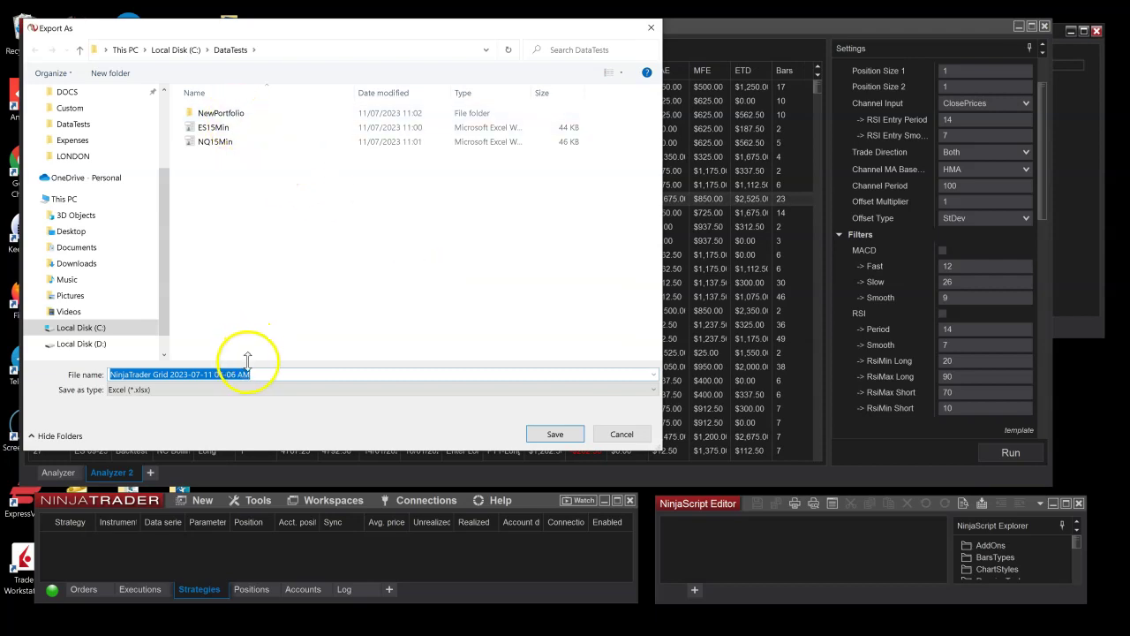
Create a new folder named ISOSES inside DataTests.
{"action": "type", "text": "ES"}
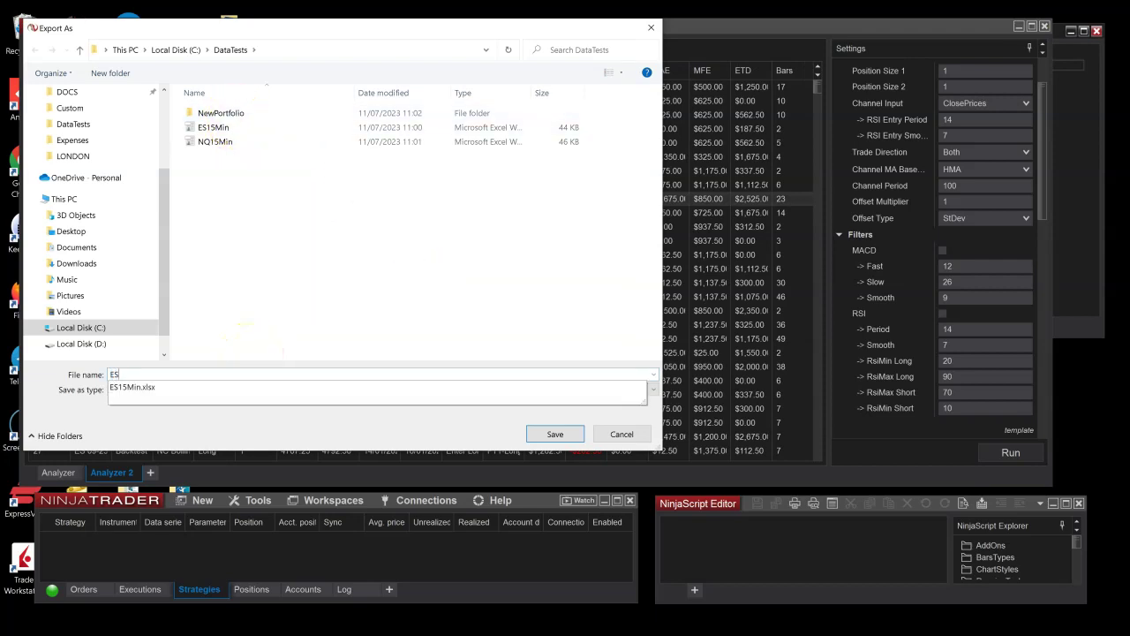
{"action": "right_click", "coordinate": [239, 189]}
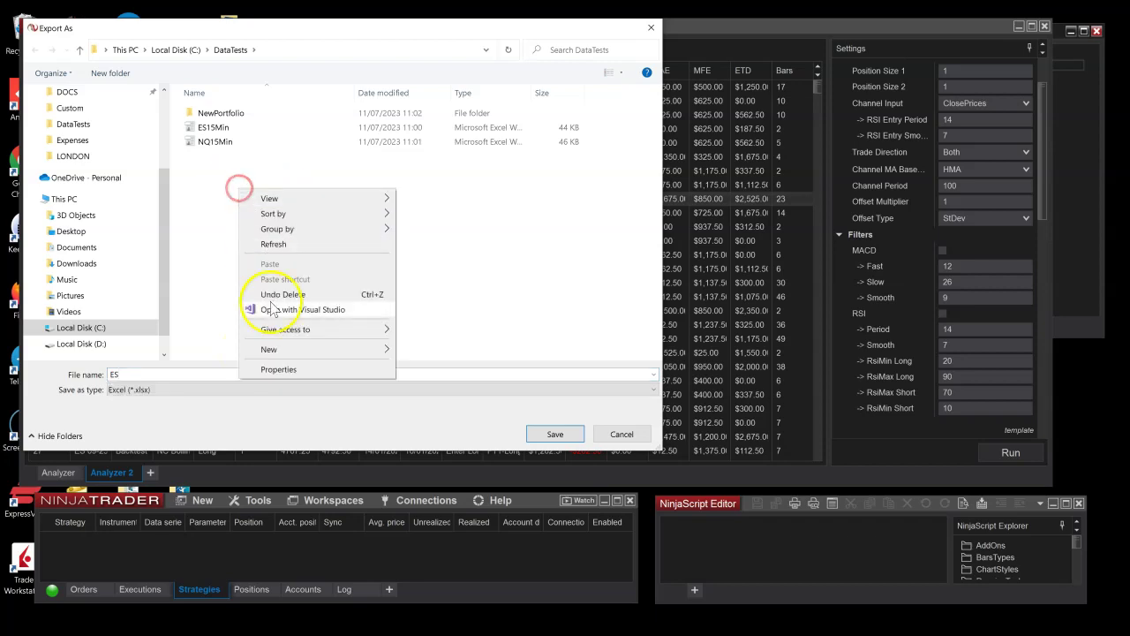
{"action": "mouse_move", "coordinate": [336, 348]}
{"action": "left_click", "coordinate": [432, 347]}
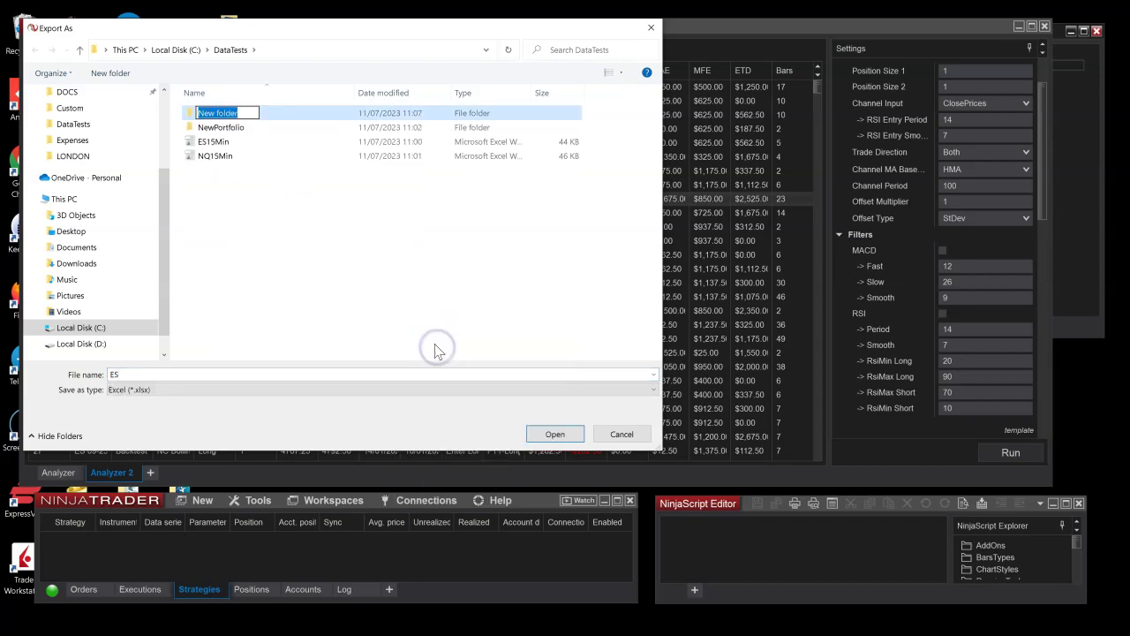
{"action": "type", "text": "ES"}
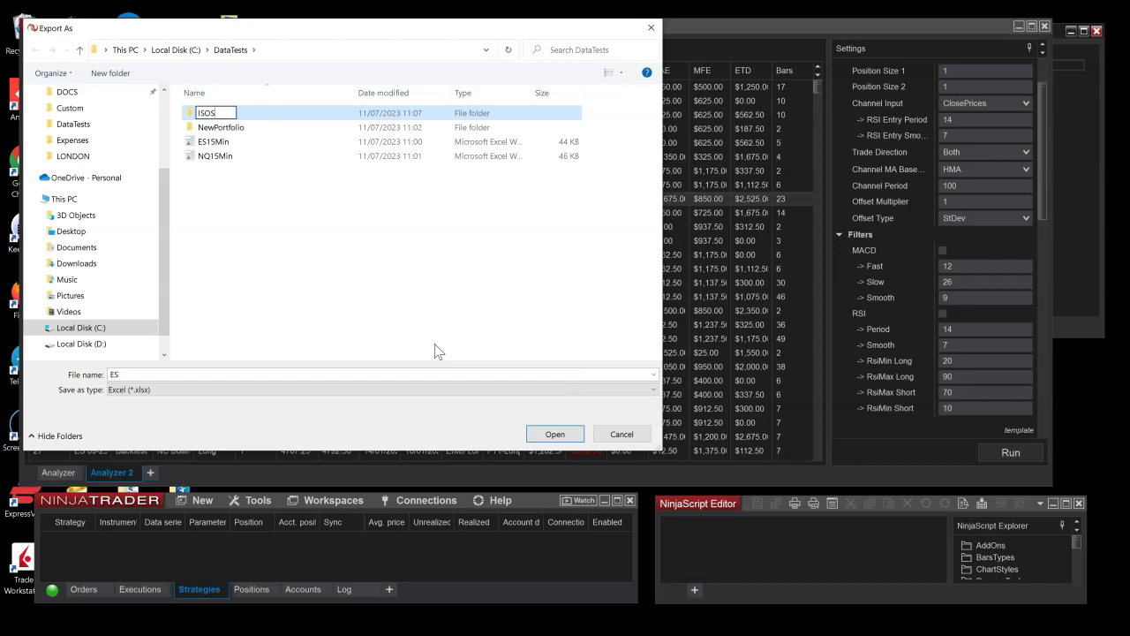
{"action": "key", "text": "Return"}
Open the ISOSES folder and name the export file ESIS.
{"action": "double_click", "coordinate": [259, 113]}
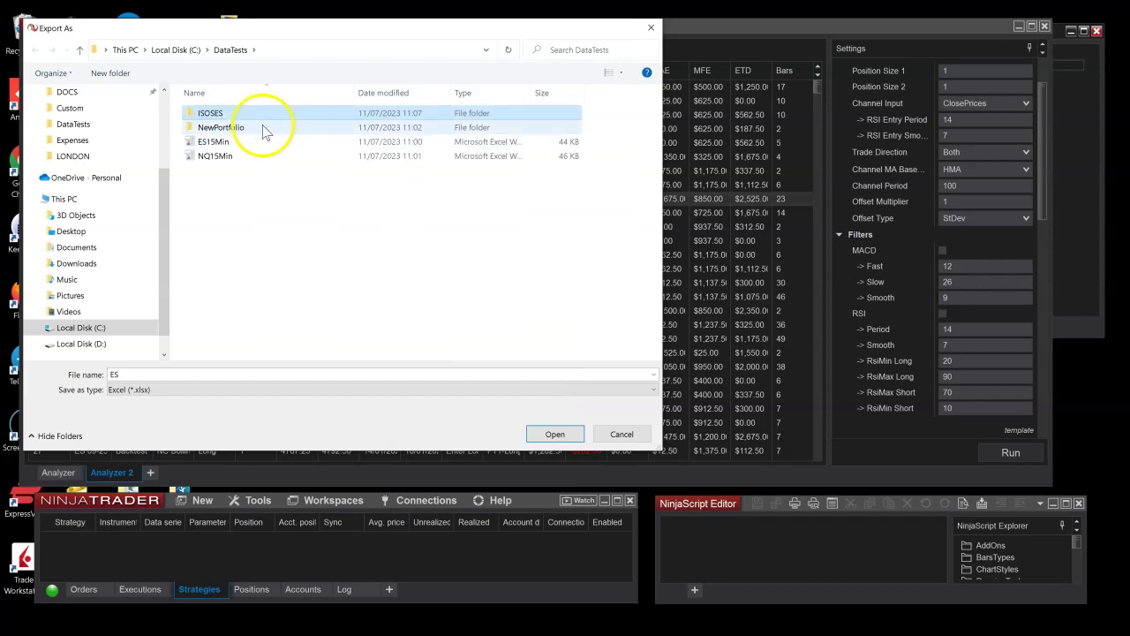
{"action": "double_click", "coordinate": [143, 375]}
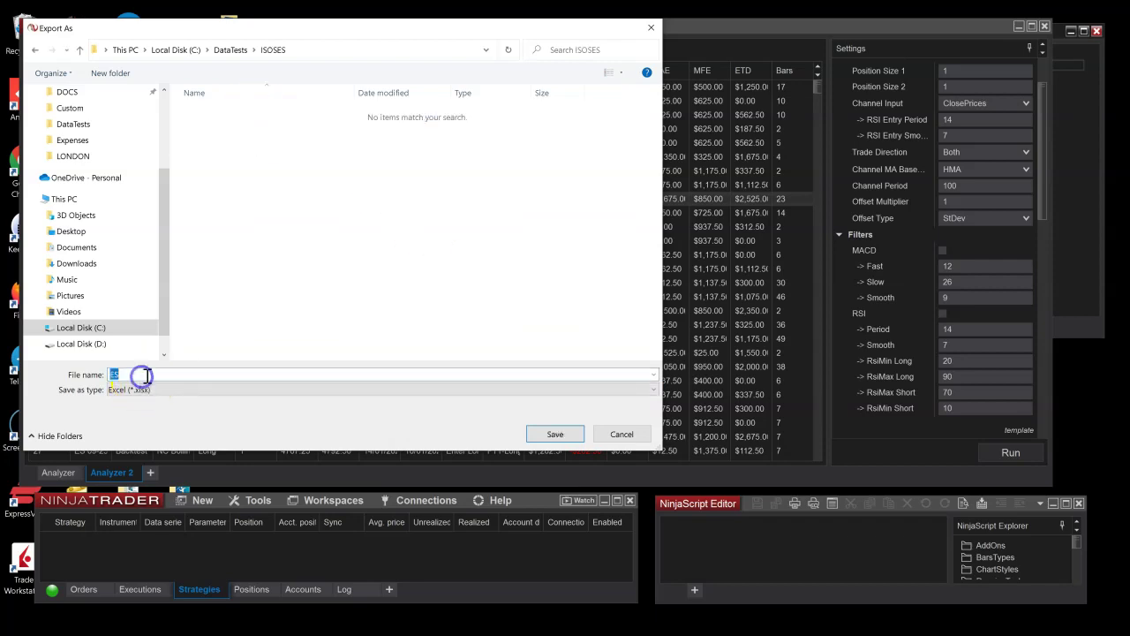
{"action": "type", "text": "IS"}
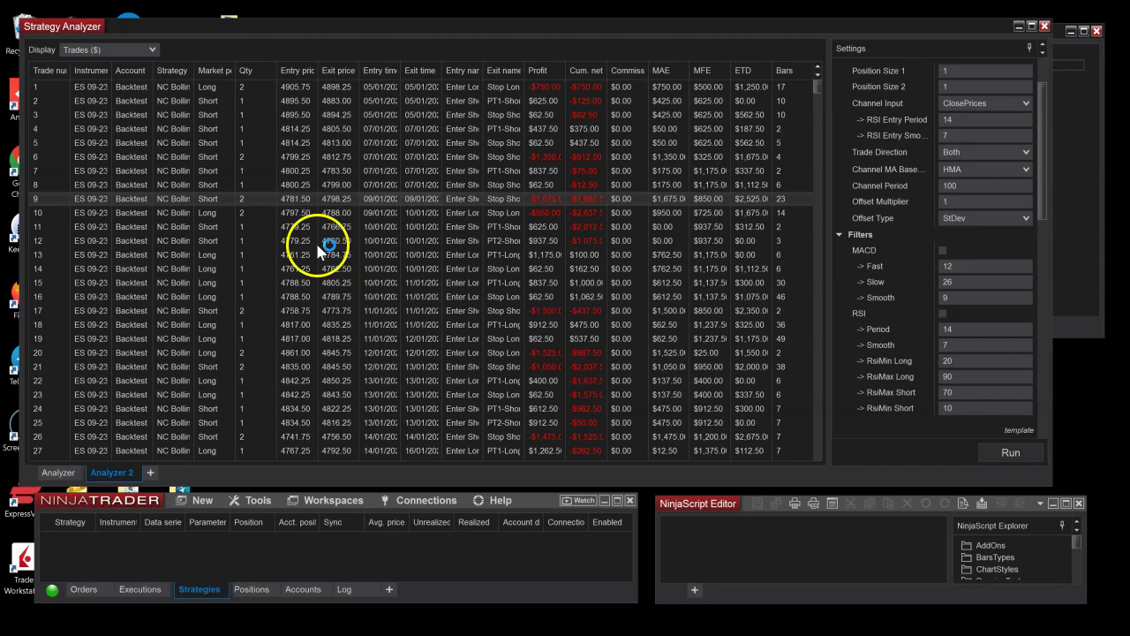
Rerun the backtest with Start date 01/01/2023 and End date today, 11/07/2023.
{"action": "left_click", "coordinate": [103, 50]}
{"action": "left_click", "coordinate": [98, 75]}
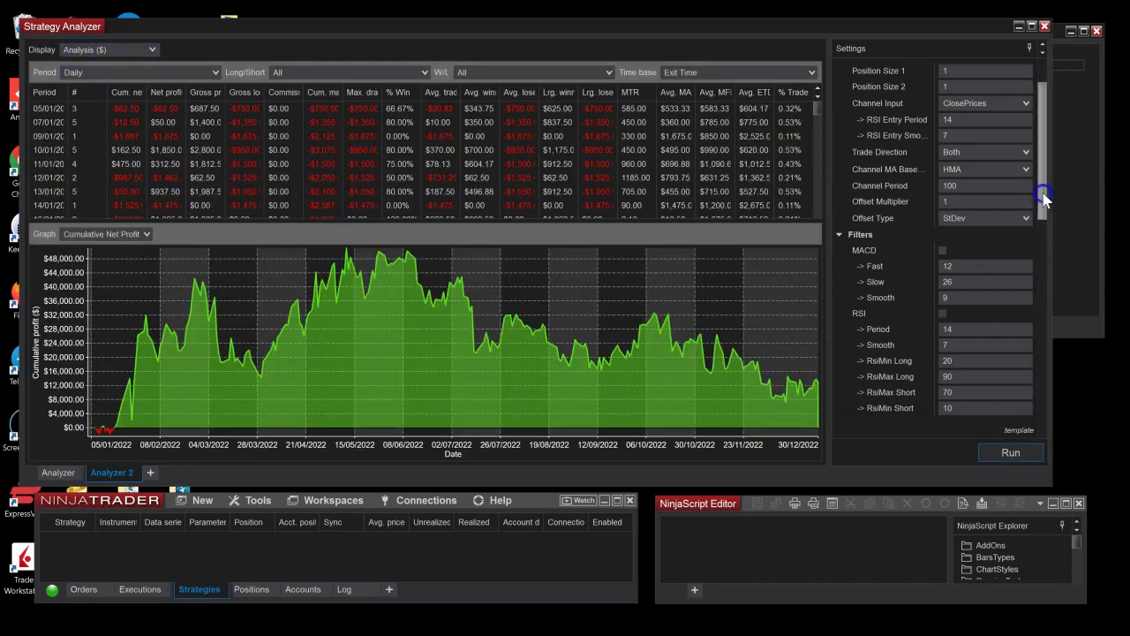
{"action": "left_click_drag", "start_coordinate": [1042, 195], "coordinate": [1042, 291]}
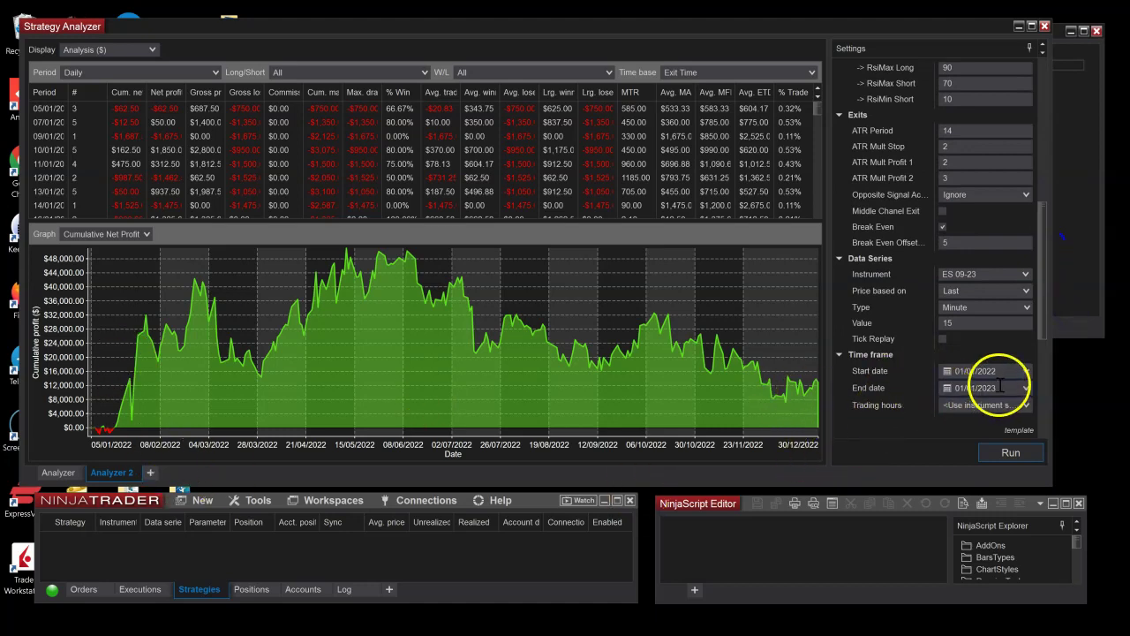
{"action": "left_click", "coordinate": [972, 388]}
{"action": "key", "text": "ctrl+c"}
{"action": "left_click", "coordinate": [996, 371]}
{"action": "key", "text": "ctrl+v"}
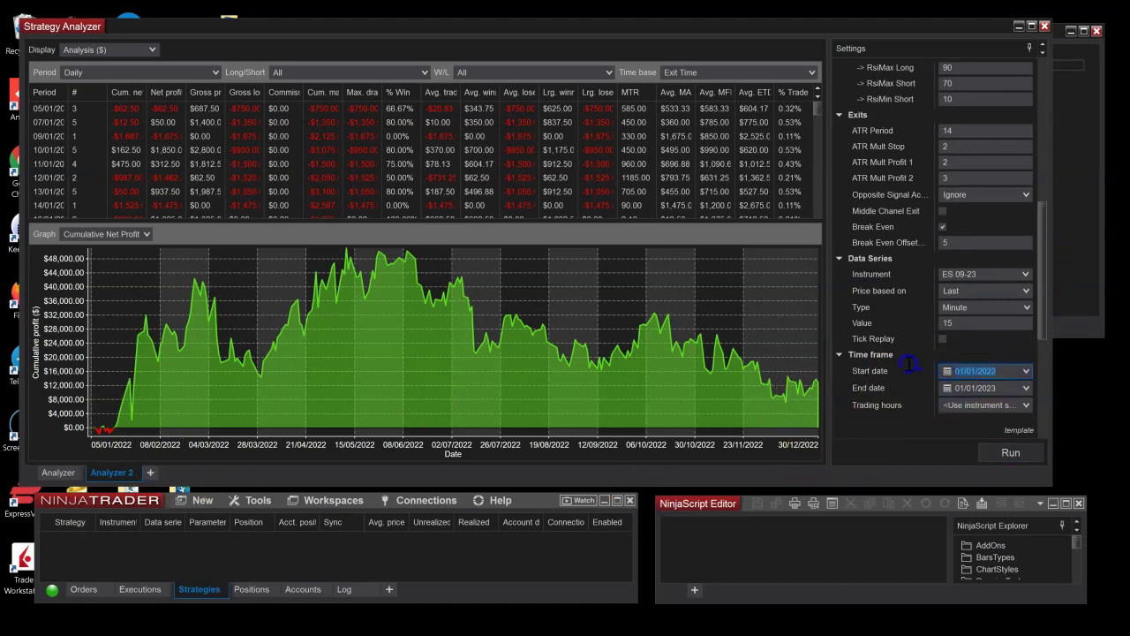
{"action": "left_click", "coordinate": [1001, 387]}
{"action": "left_click", "coordinate": [1026, 389]}
{"action": "left_click", "coordinate": [1024, 520]}
{"action": "left_click", "coordinate": [1011, 454]}
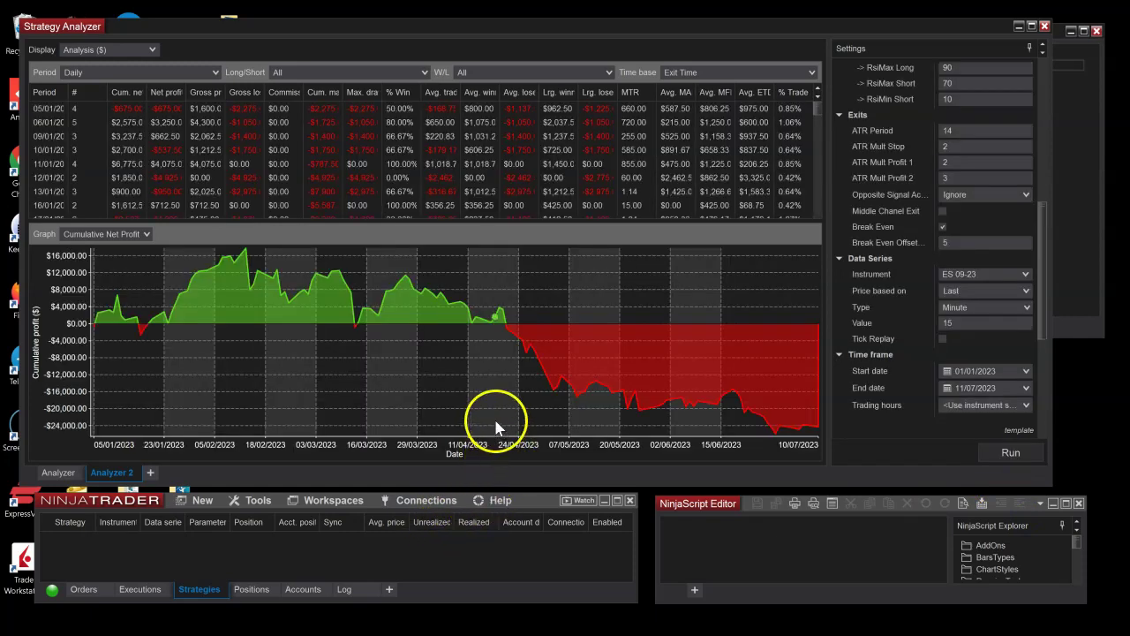
Keep the cumulative net profit graph and daily periods, then display the individual trades.
{"action": "left_click", "coordinate": [106, 237]}
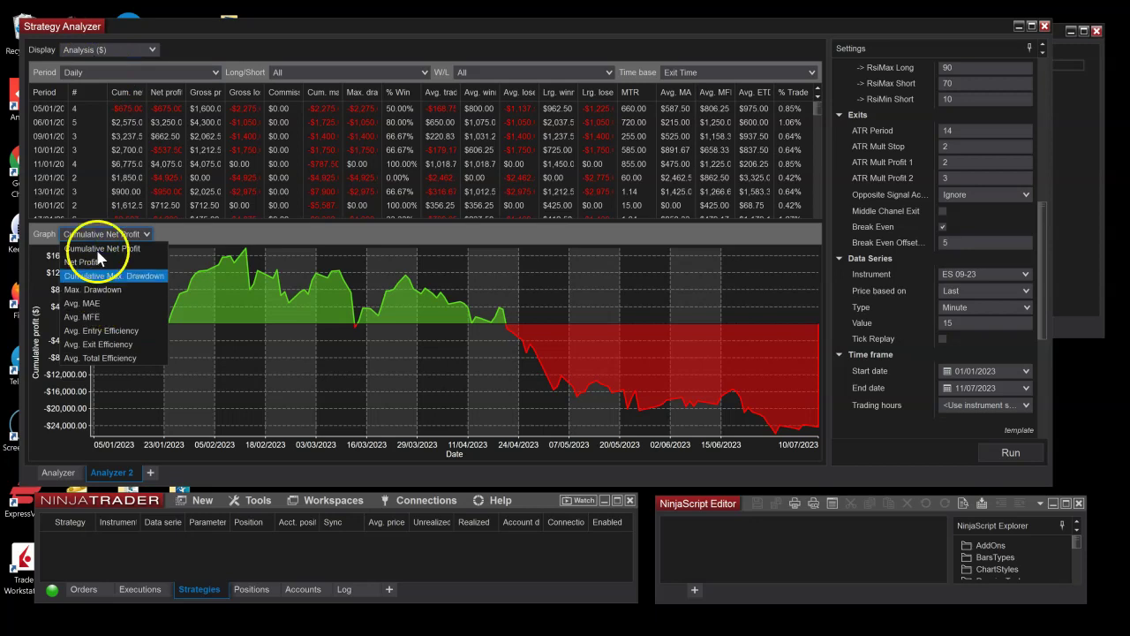
{"action": "left_click", "coordinate": [98, 250]}
{"action": "left_click", "coordinate": [95, 76]}
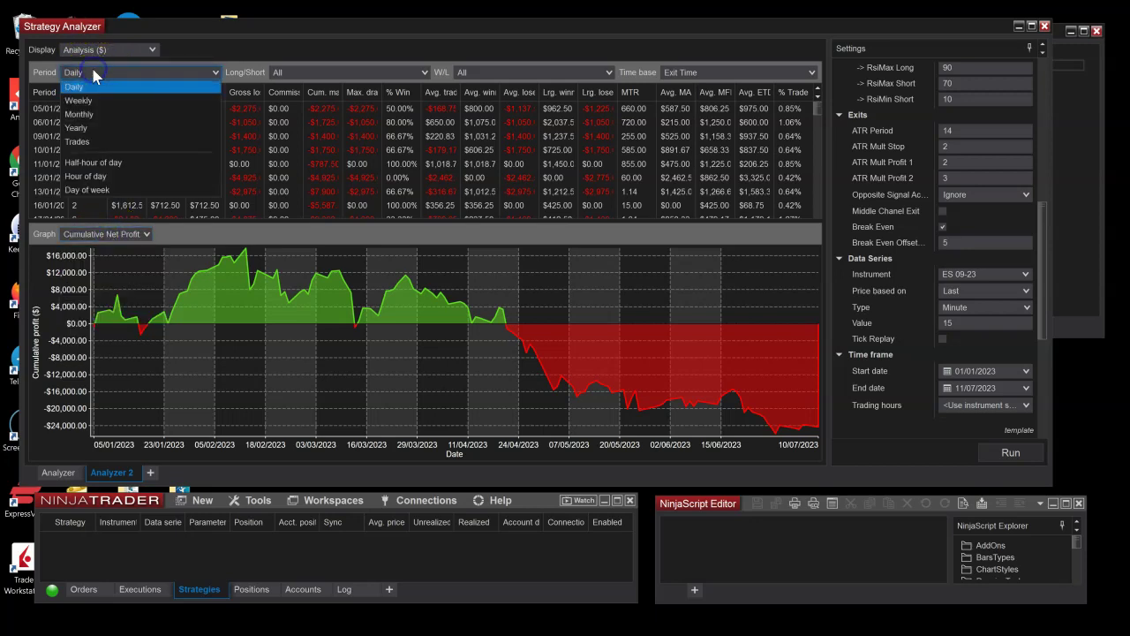
{"action": "left_click", "coordinate": [91, 66]}
{"action": "left_click", "coordinate": [88, 50]}
{"action": "left_click", "coordinate": [89, 123]}
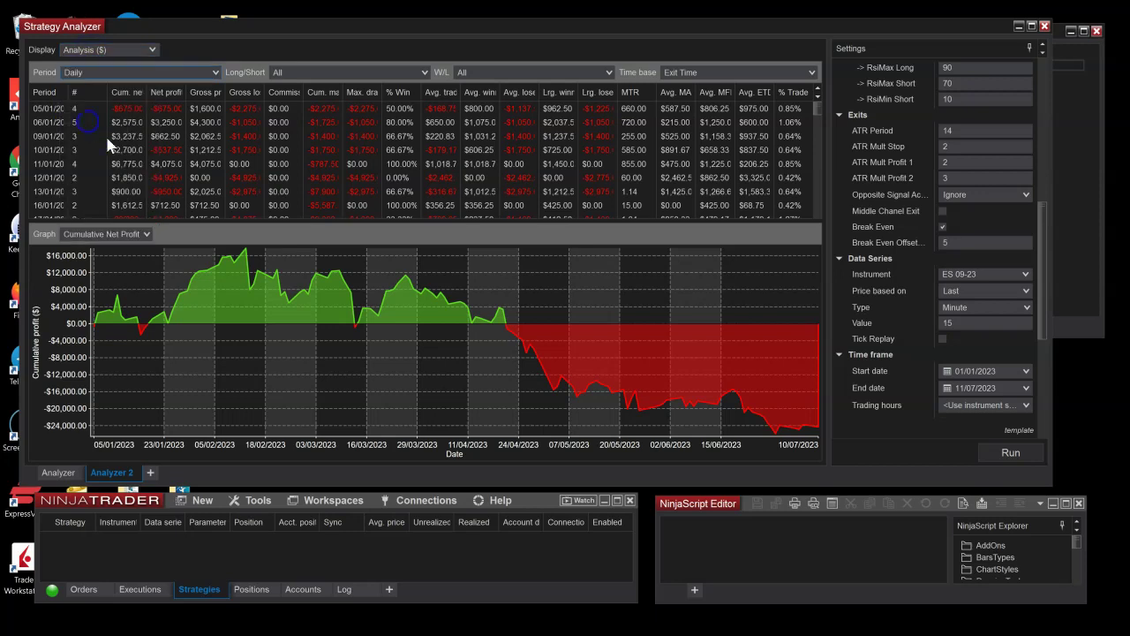
Export the trade list into the ISOSES folder as ESOS.xlsx.
{"action": "right_click", "coordinate": [316, 202]}
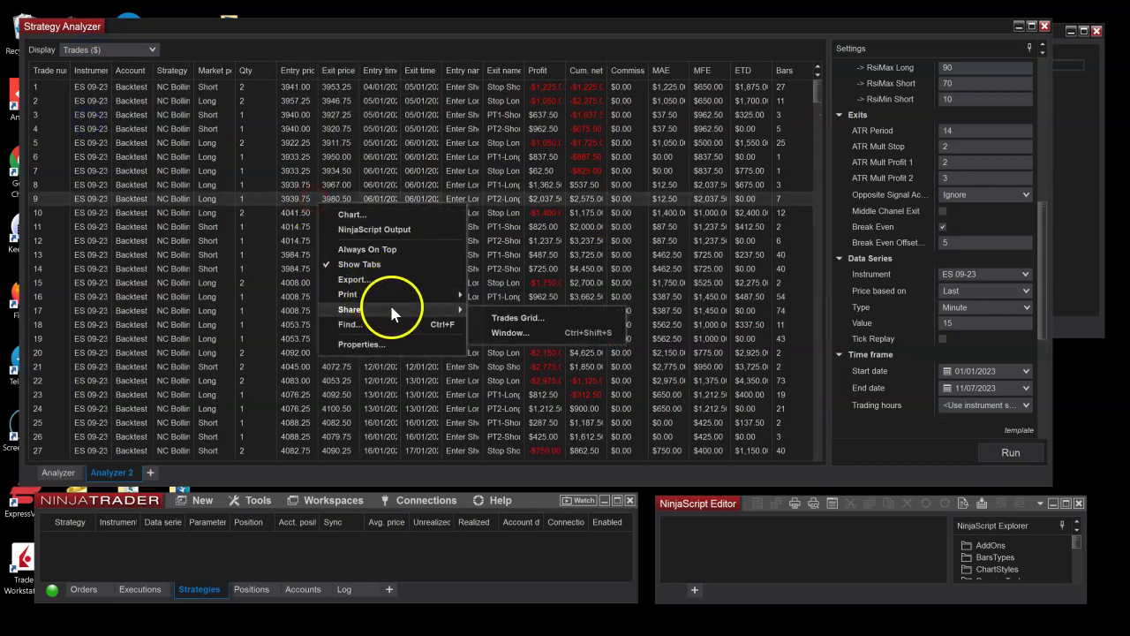
{"action": "left_click", "coordinate": [390, 280]}
{"action": "left_click", "coordinate": [204, 113]}
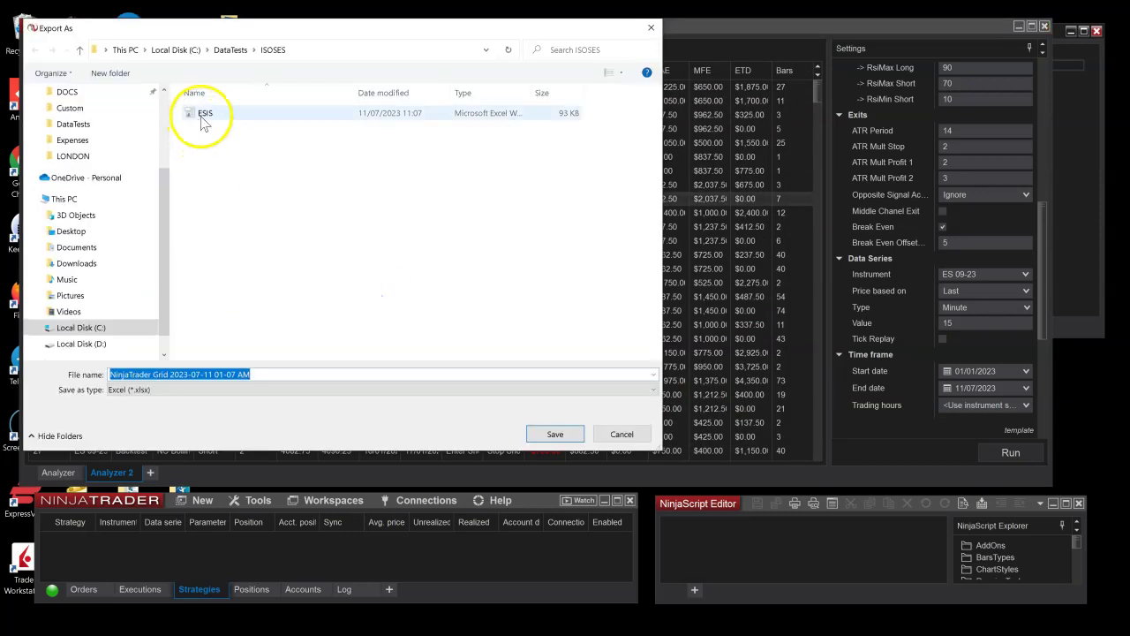
{"action": "key", "text": "BackSpace"}
{"action": "key", "text": "BackSpace"}
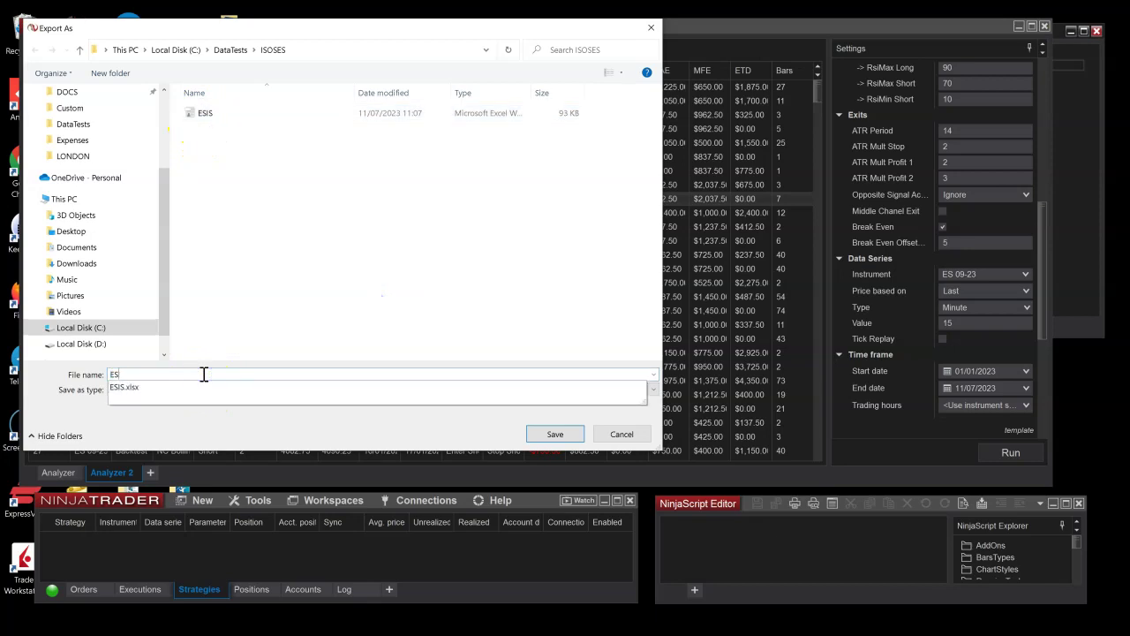
{"action": "type", "text": "OS"}
{"action": "left_click", "coordinate": [570, 434]}
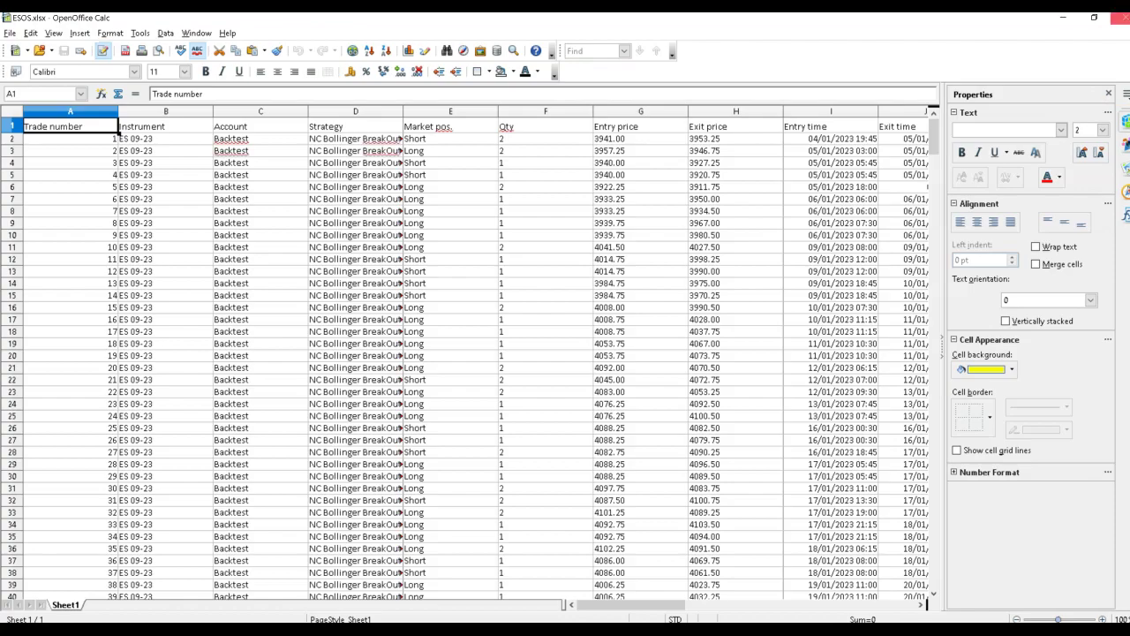
Close the exported spreadsheet and bring up the NC DataCollector window.
{"action": "left_click", "coordinate": [1123, 18]}
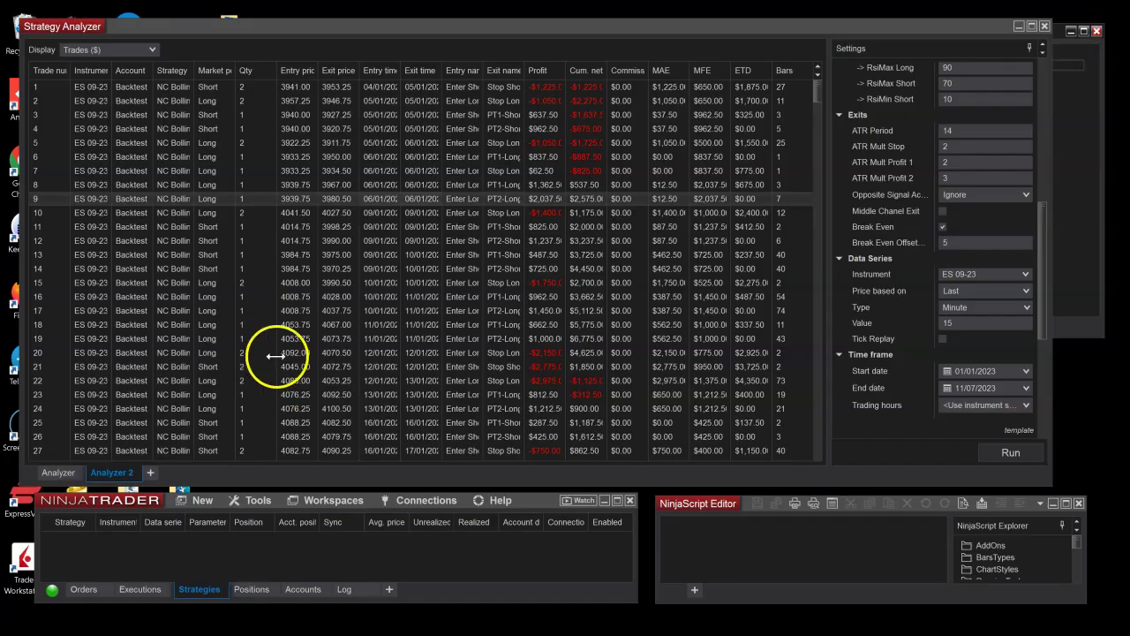
{"action": "left_click", "coordinate": [207, 505]}
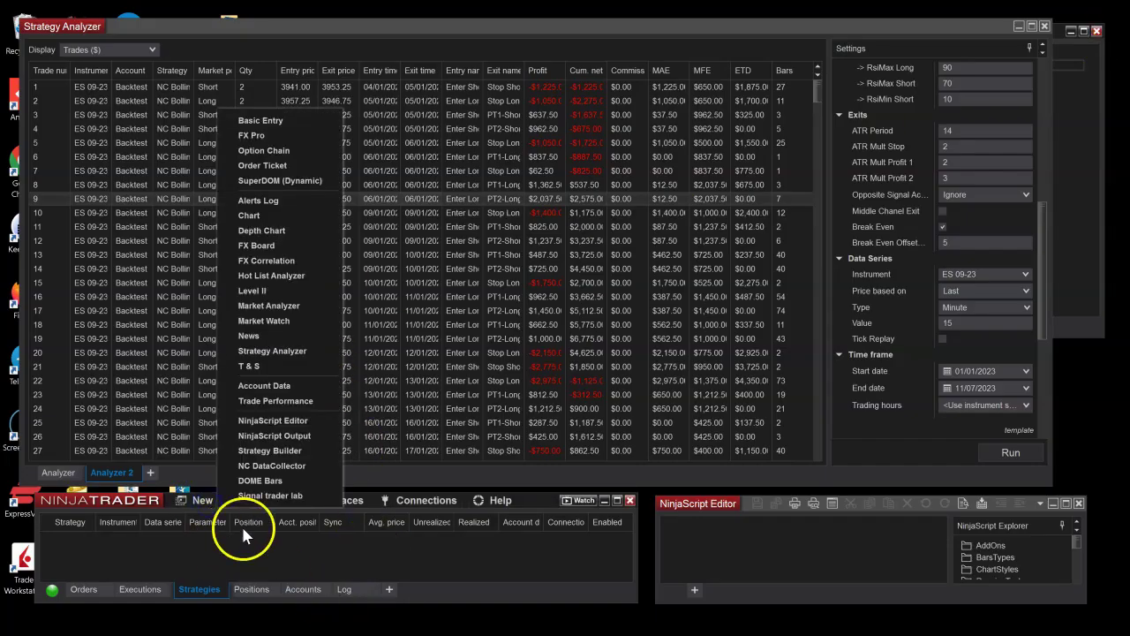
{"action": "left_click", "coordinate": [267, 464]}
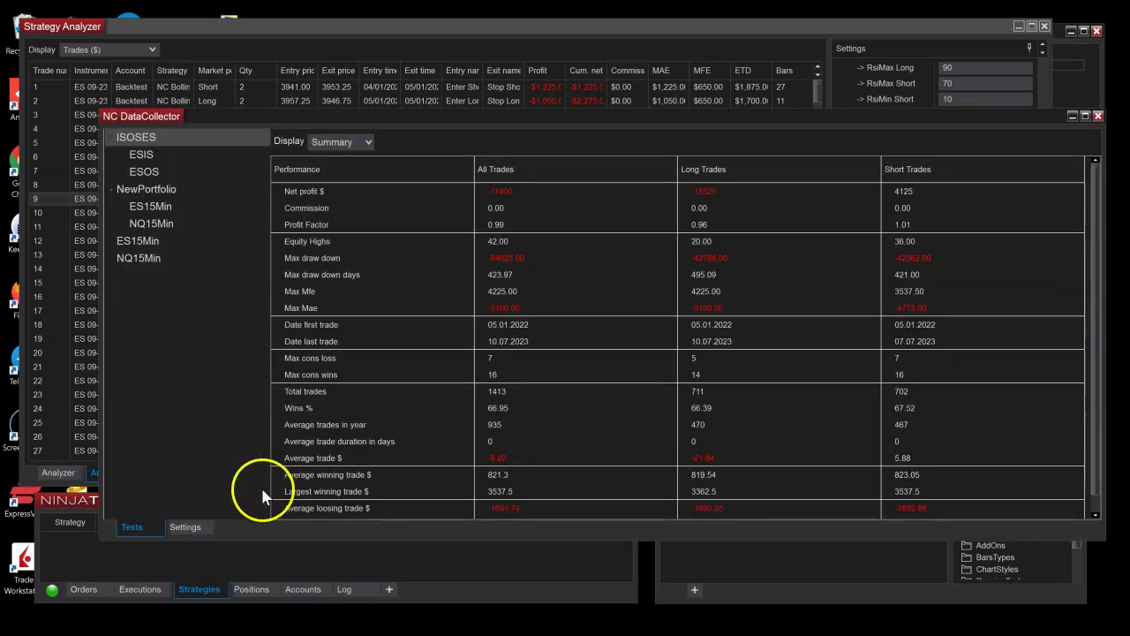
Expand ISOSES to show ESIS and ESOS, then refresh the collected tests list.
{"action": "left_click", "coordinate": [110, 135]}
{"action": "left_click", "coordinate": [110, 135]}
{"action": "left_click", "coordinate": [130, 328]}
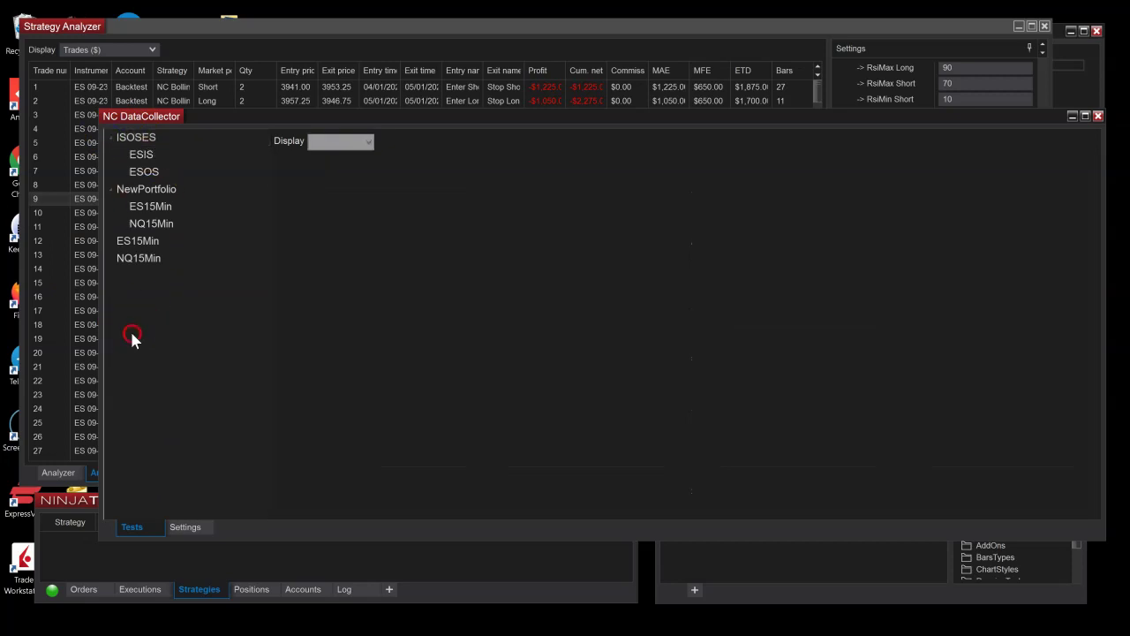
{"action": "right_click", "coordinate": [130, 328]}
{"action": "left_click", "coordinate": [196, 120]}
{"action": "right_click", "coordinate": [159, 340]}
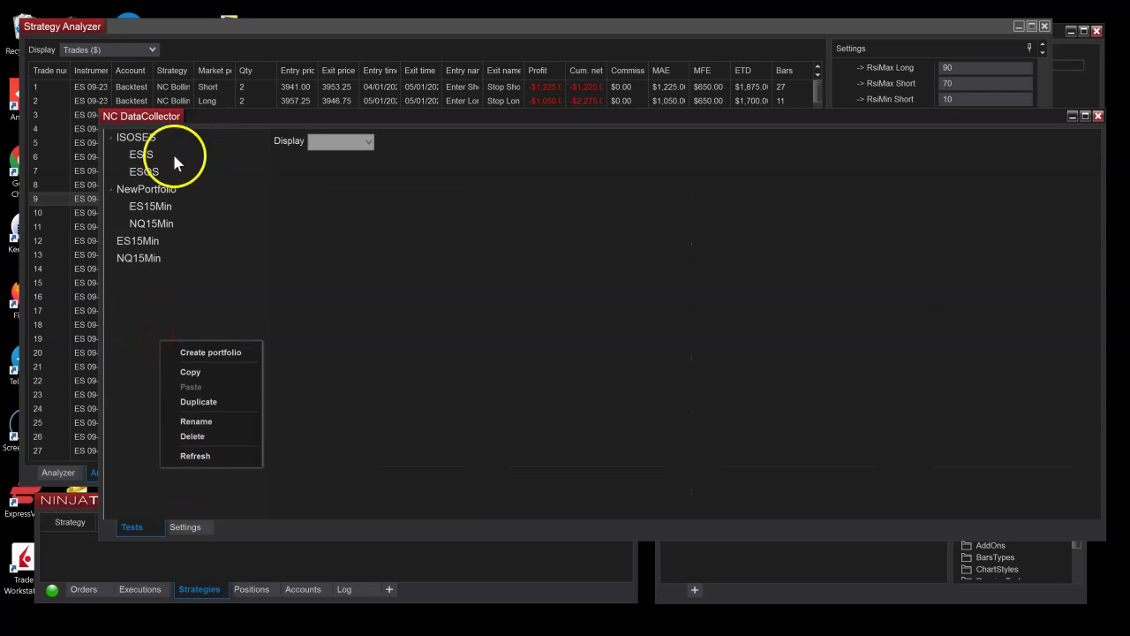
{"action": "left_click", "coordinate": [192, 455]}
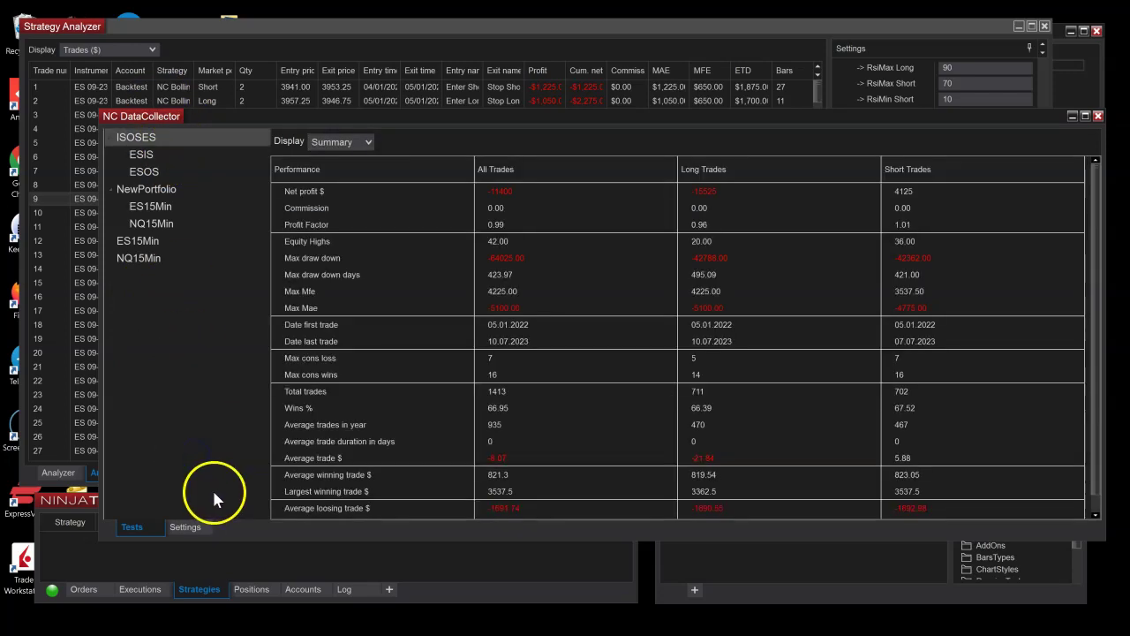
Display the ISOSES portfolio as an equity graph and inspect profit along the curve.
{"action": "left_click", "coordinate": [321, 144]}
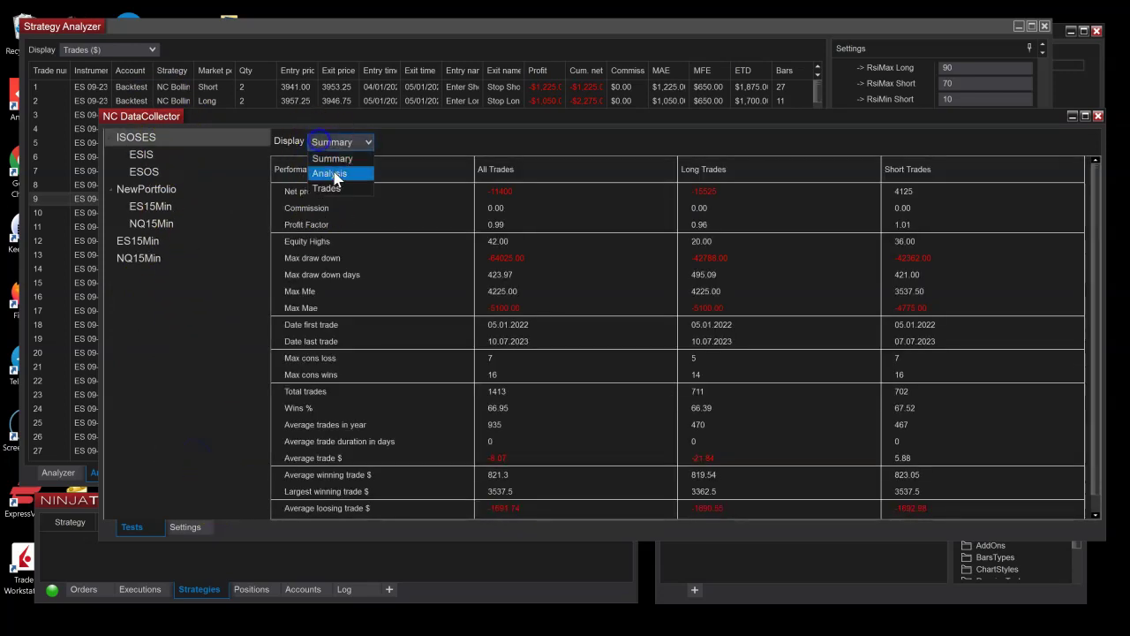
{"action": "left_click", "coordinate": [333, 178]}
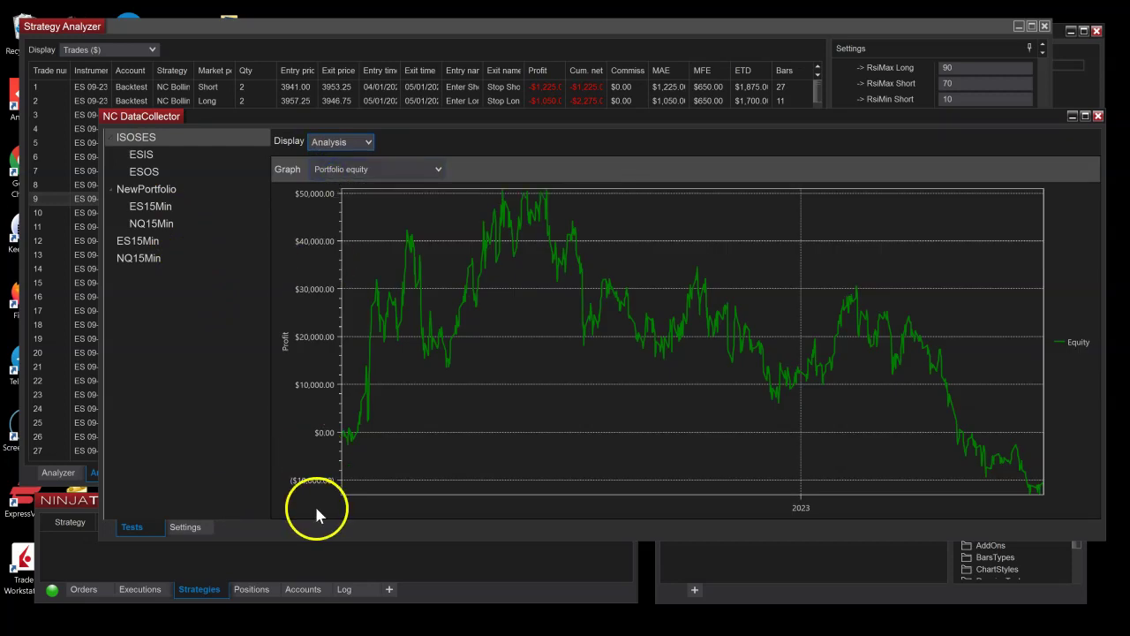
{"action": "left_click_drag", "start_coordinate": [315, 514], "coordinate": [393, 212]}
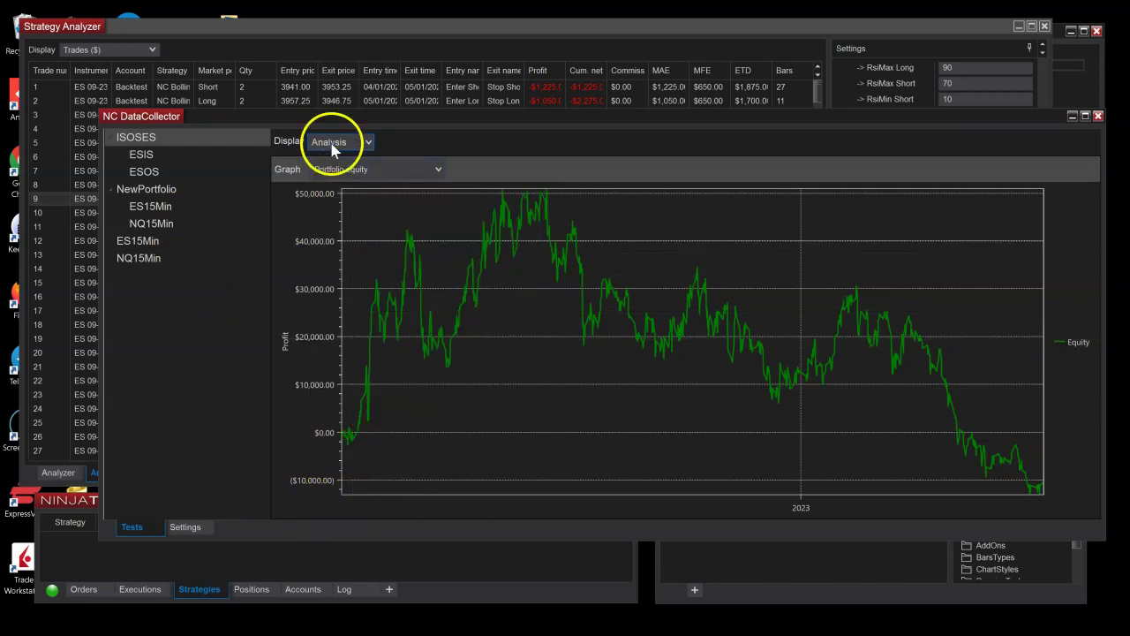
Select the ESIS in-sample test and review its trade list and summary statistics.
{"action": "left_click", "coordinate": [139, 159]}
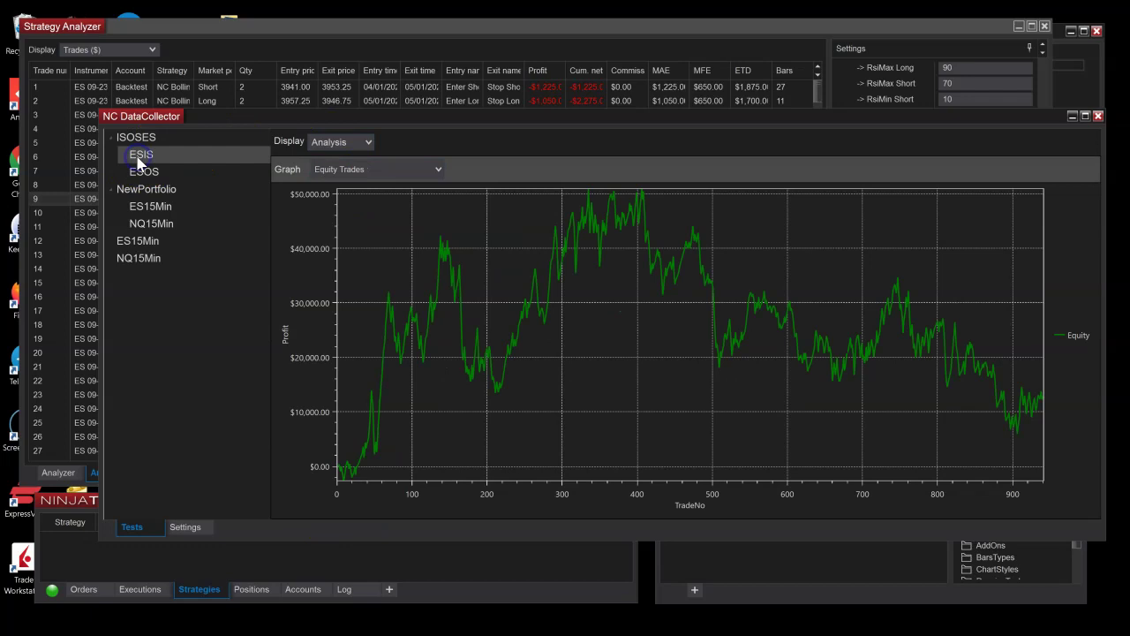
{"action": "left_click", "coordinate": [341, 169]}
{"action": "left_click", "coordinate": [345, 183]}
{"action": "left_click", "coordinate": [339, 141]}
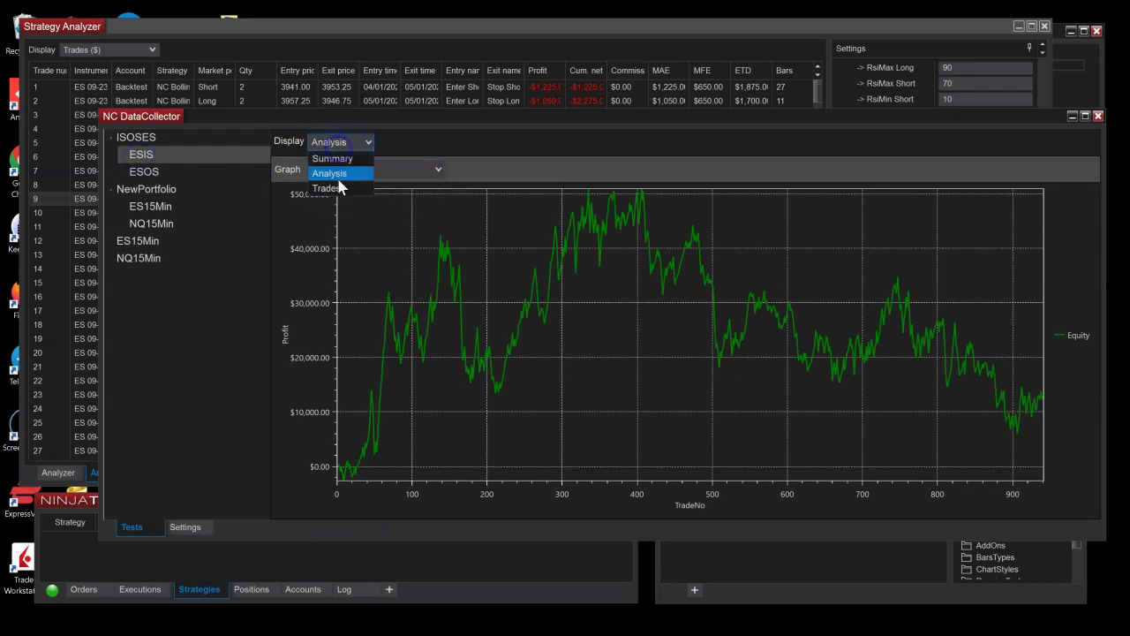
{"action": "left_click", "coordinate": [337, 190]}
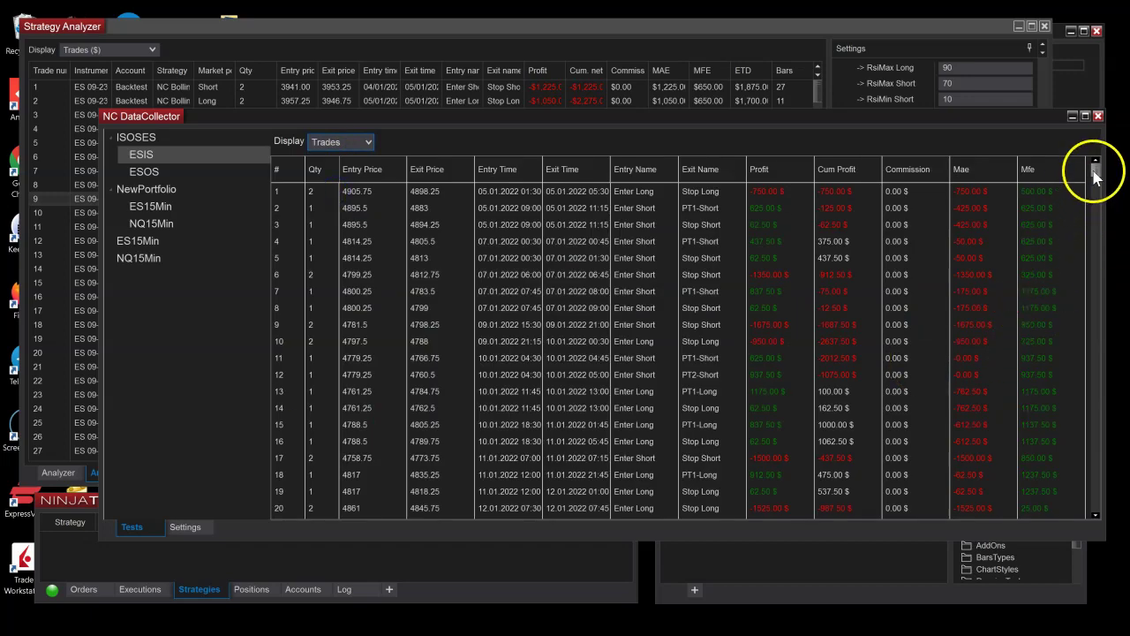
{"action": "left_click_drag", "start_coordinate": [1094, 167], "coordinate": [1088, 528]}
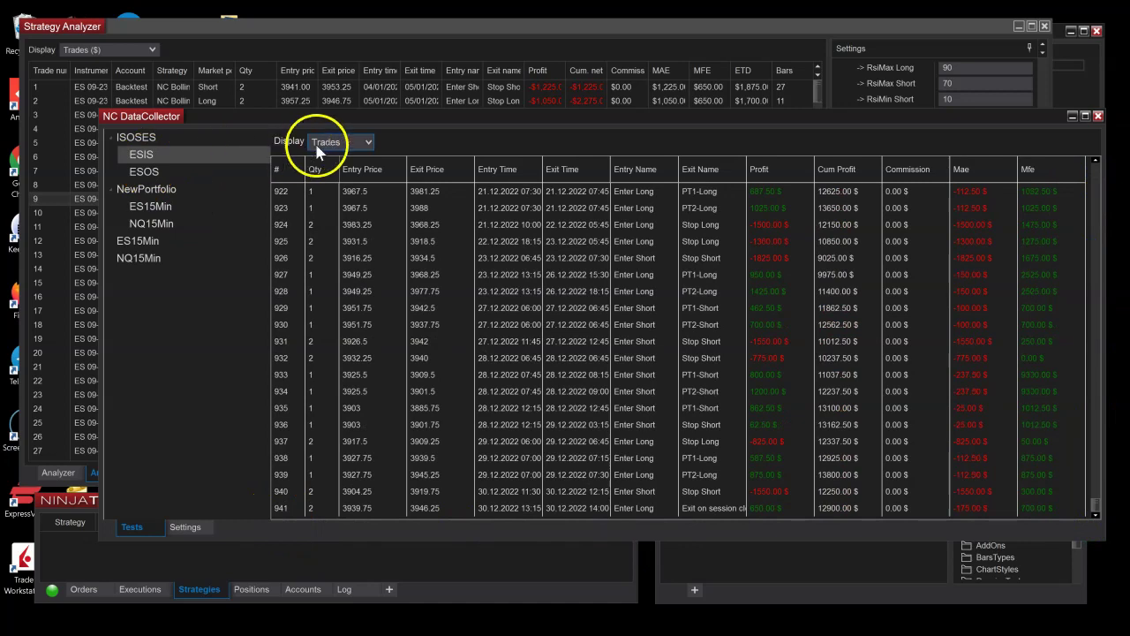
{"action": "left_click", "coordinate": [340, 143]}
{"action": "left_click", "coordinate": [333, 159]}
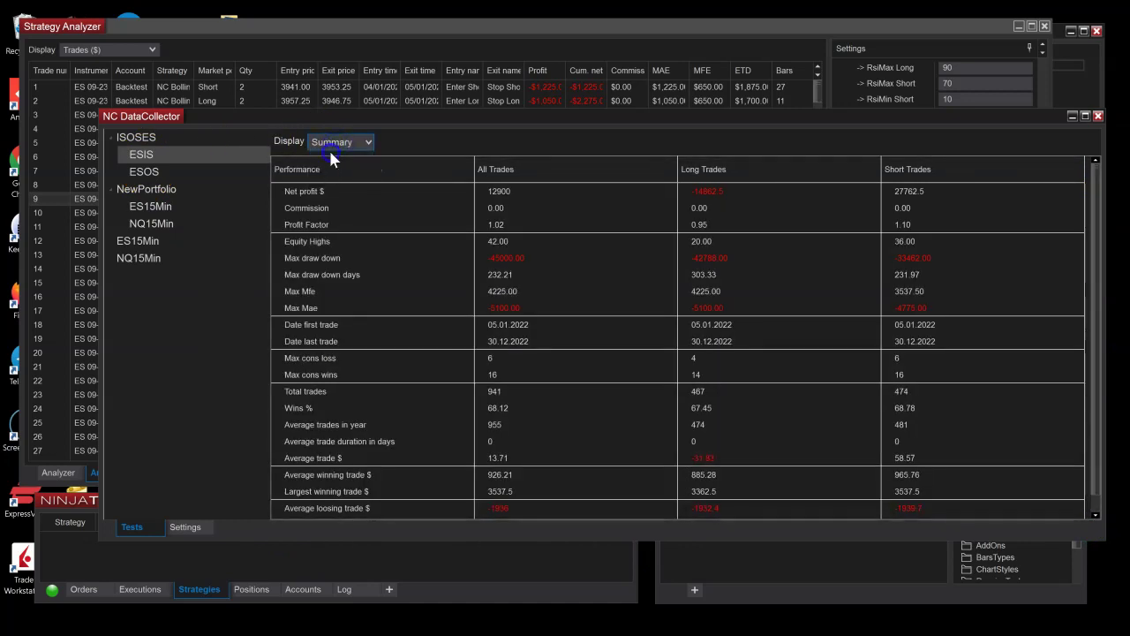
Return ESIS to the Equity Trades graph, then collapse ISOSES to show portfolio equity.
{"action": "left_click", "coordinate": [328, 143]}
{"action": "left_click", "coordinate": [334, 177]}
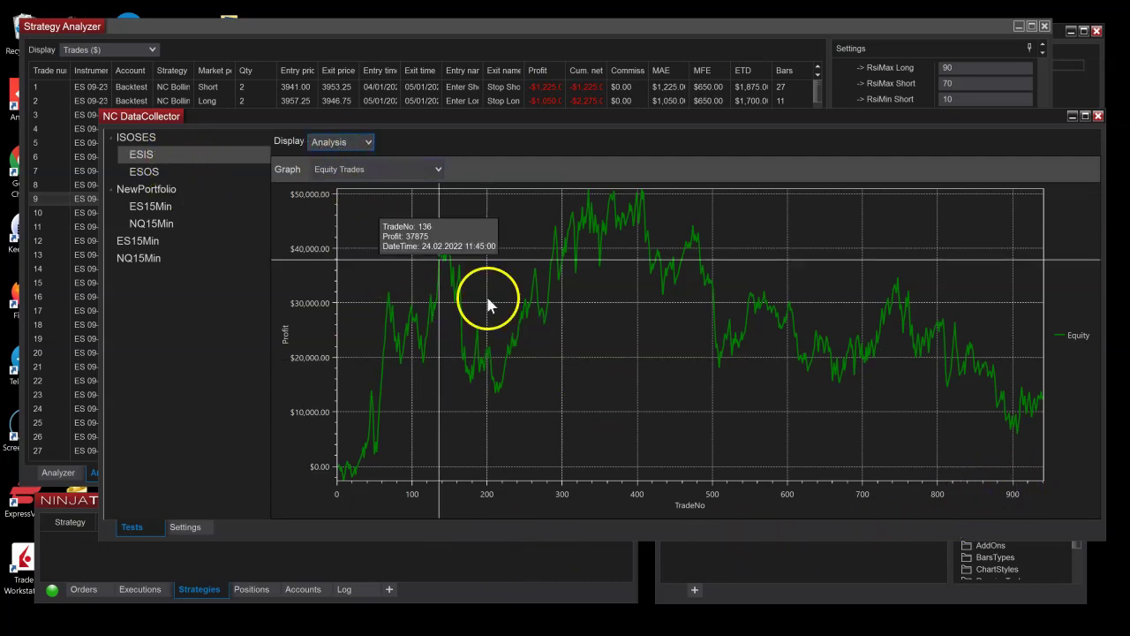
{"action": "left_click", "coordinate": [347, 172]}
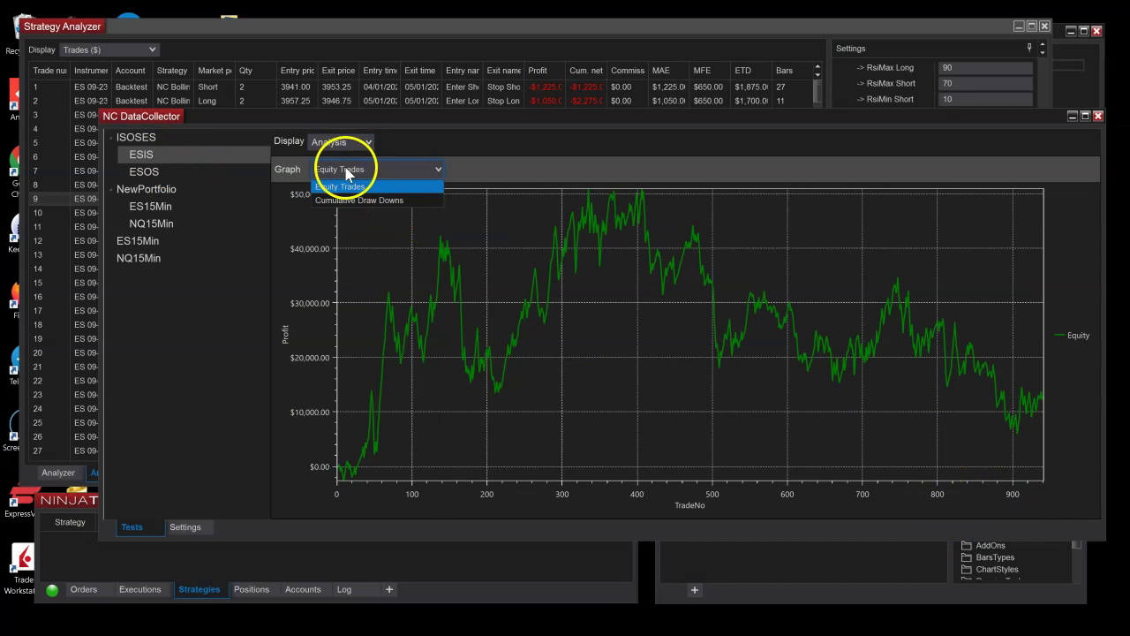
{"action": "left_click", "coordinate": [346, 166]}
{"action": "double_click", "coordinate": [157, 137]}
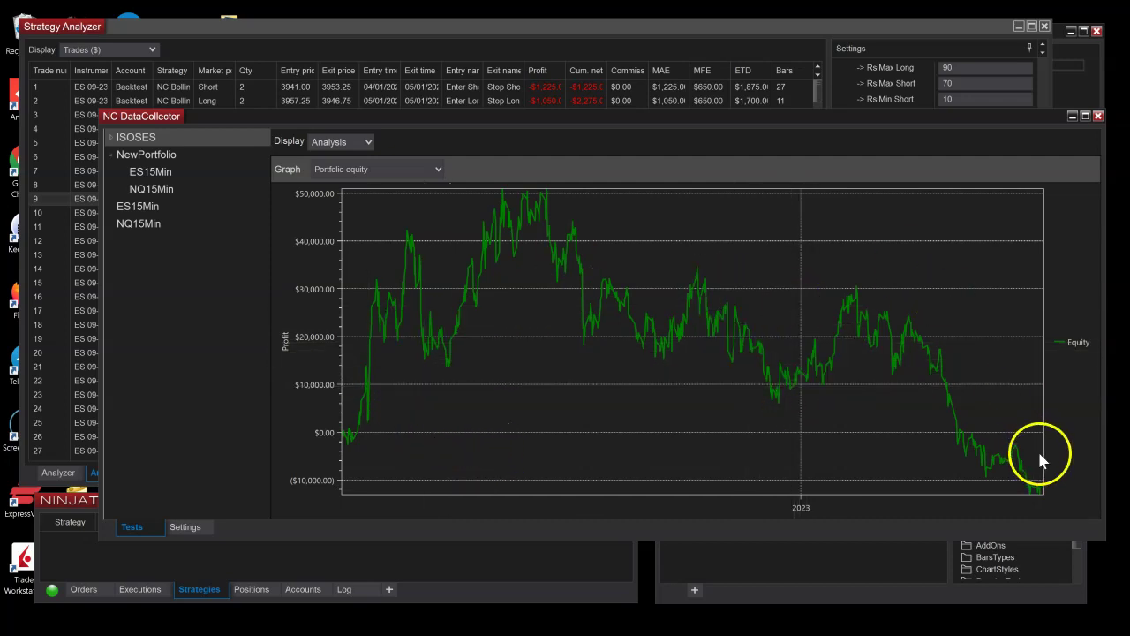
{"action": "left_click_drag", "start_coordinate": [415, 118], "coordinate": [396, 87]}
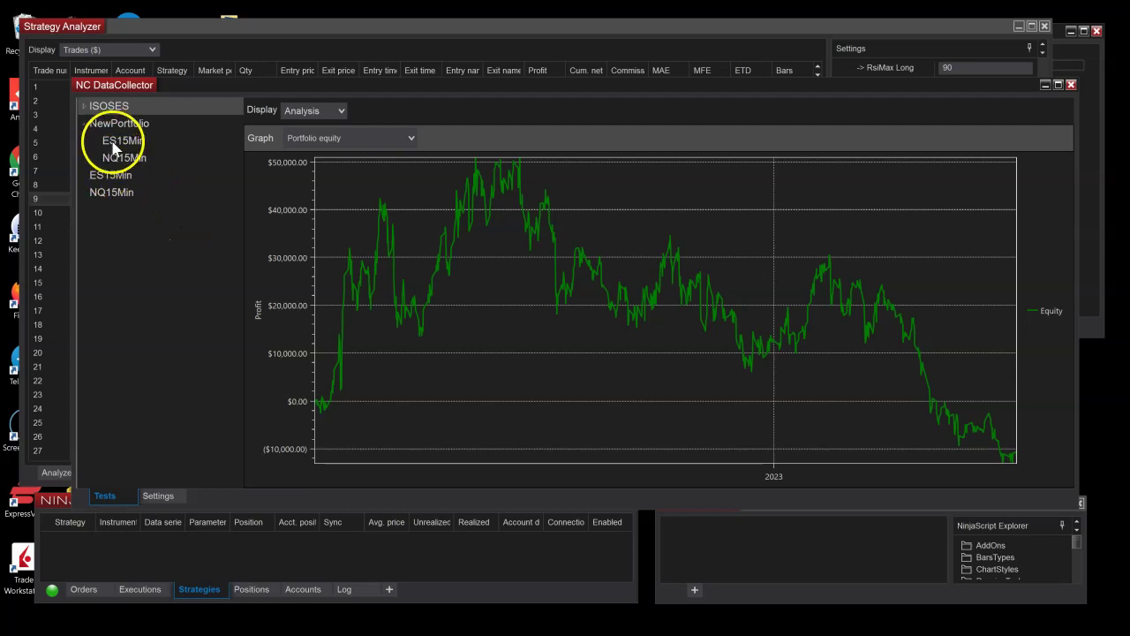
{"action": "left_click", "coordinate": [114, 150]}
{"action": "left_click", "coordinate": [83, 106]}
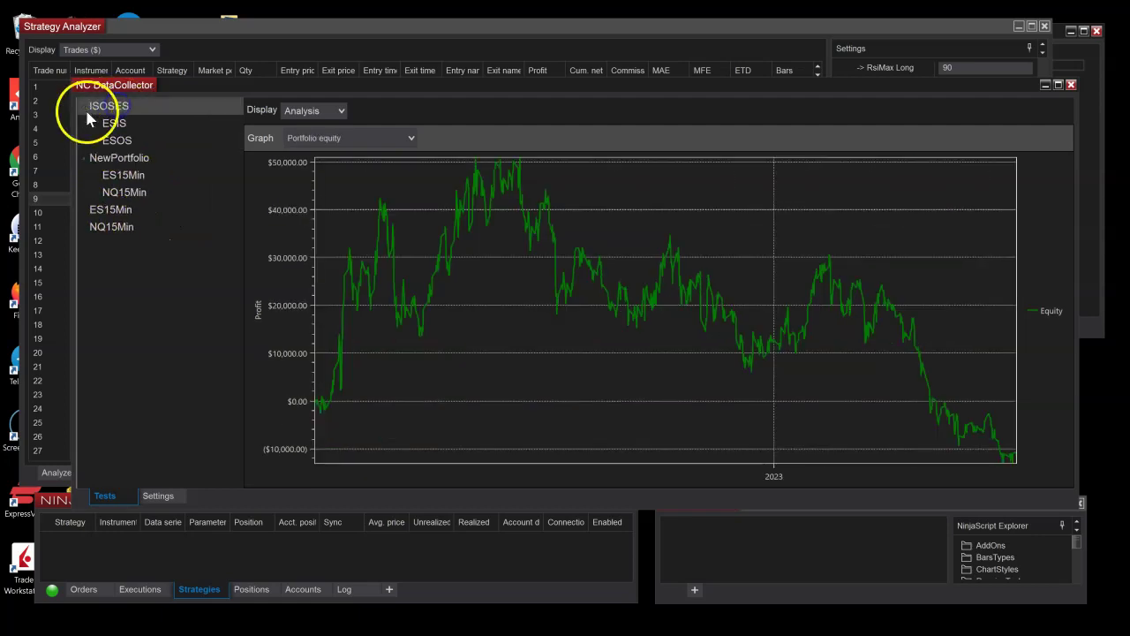
{"action": "left_click", "coordinate": [116, 124]}
{"action": "left_click", "coordinate": [115, 140]}
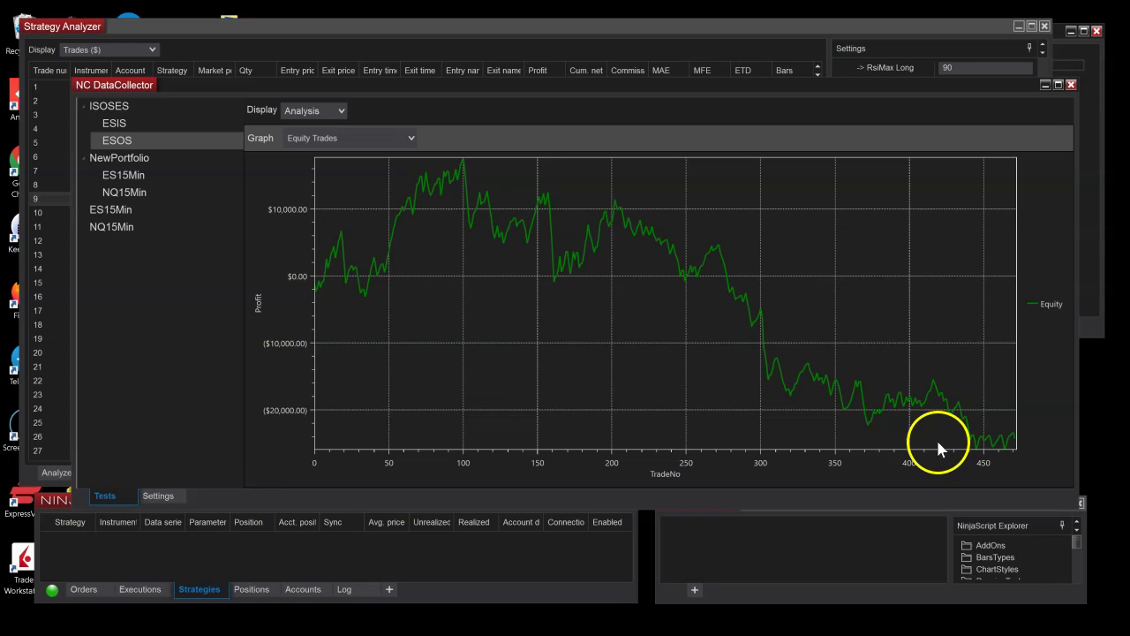
{"action": "left_click", "coordinate": [135, 122]}
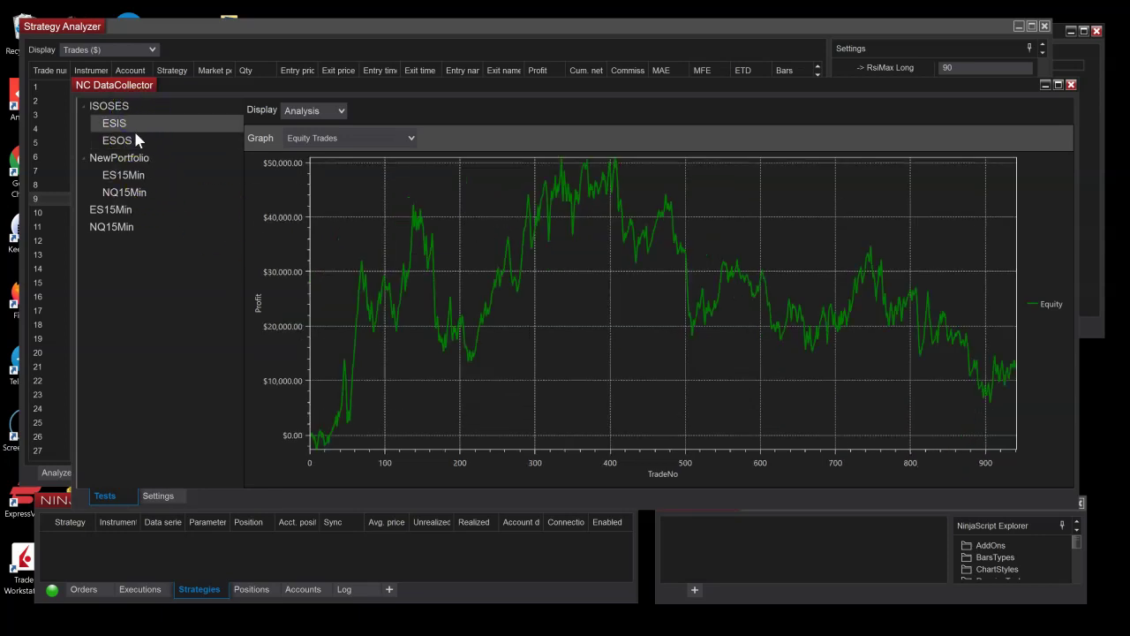
{"action": "left_click", "coordinate": [132, 141]}
{"action": "double_click", "coordinate": [130, 108]}
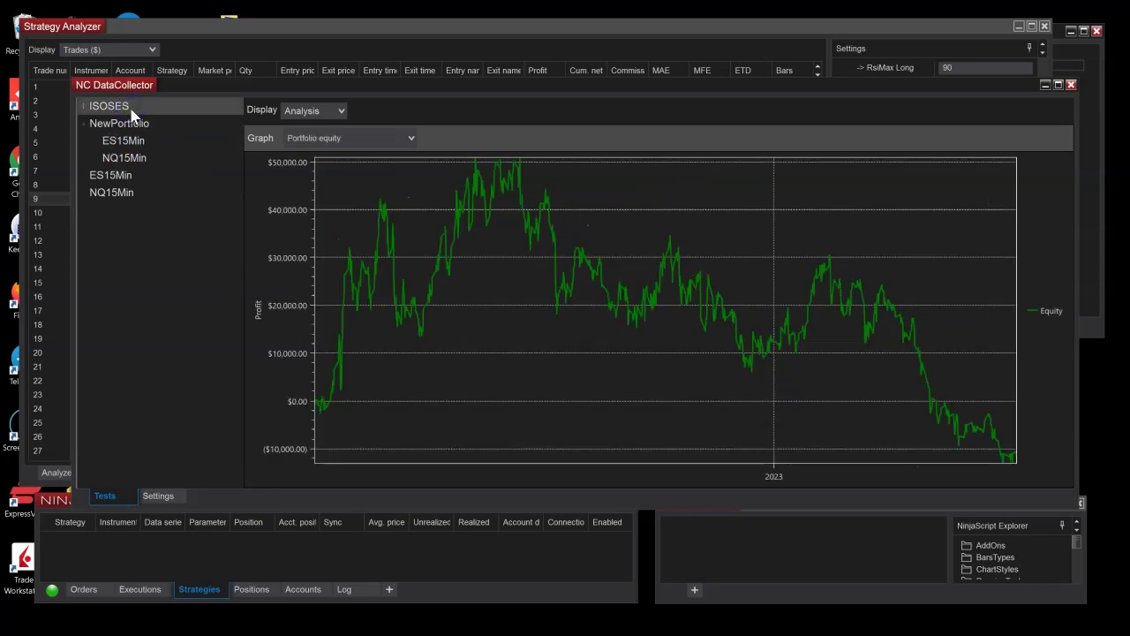
In Strategy Analyzer, select the 1.01 result and export its trade list as 'Example'.
{"action": "left_click", "coordinate": [150, 36]}
{"action": "left_click", "coordinate": [66, 477]}
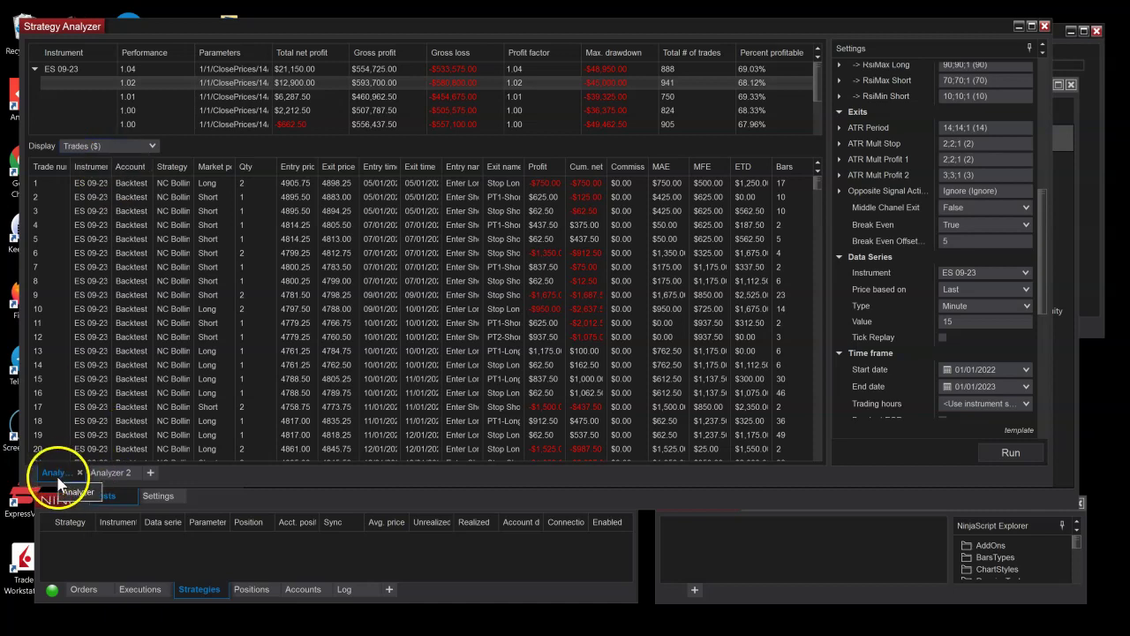
{"action": "right_click", "coordinate": [179, 338]}
{"action": "left_click", "coordinate": [157, 252]}
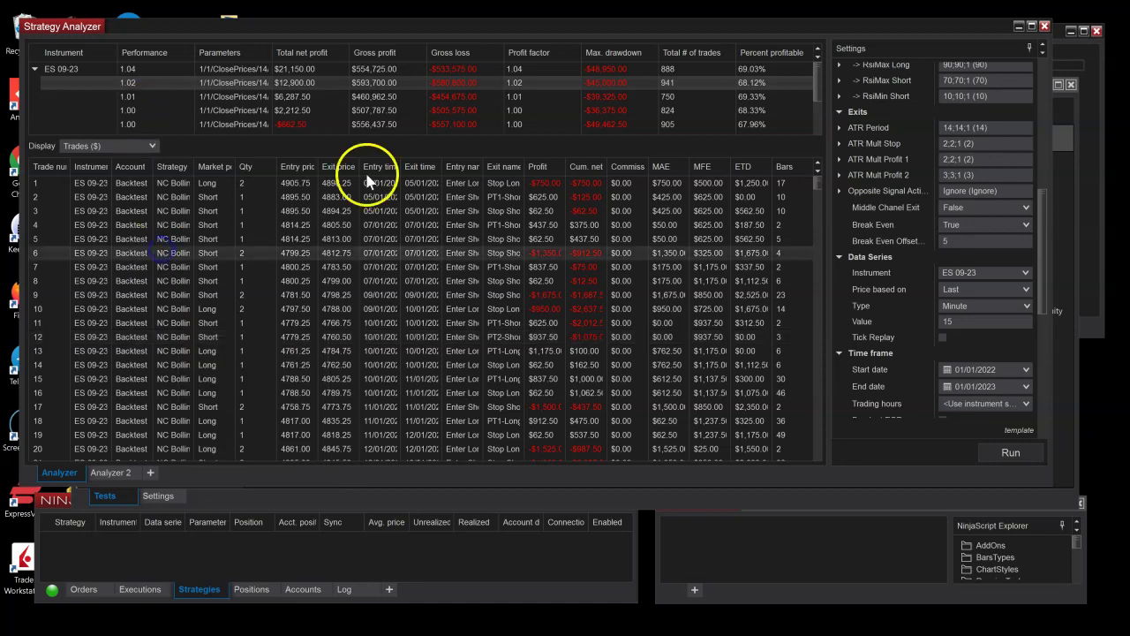
{"action": "left_click", "coordinate": [145, 100]}
{"action": "right_click", "coordinate": [166, 308]}
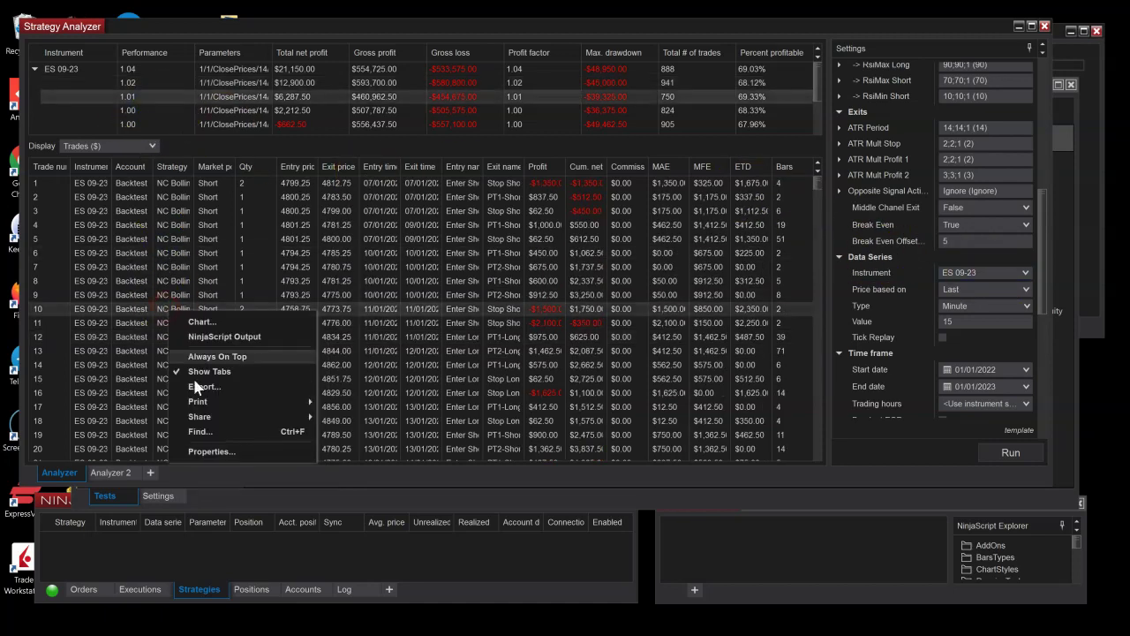
{"action": "left_click", "coordinate": [215, 388]}
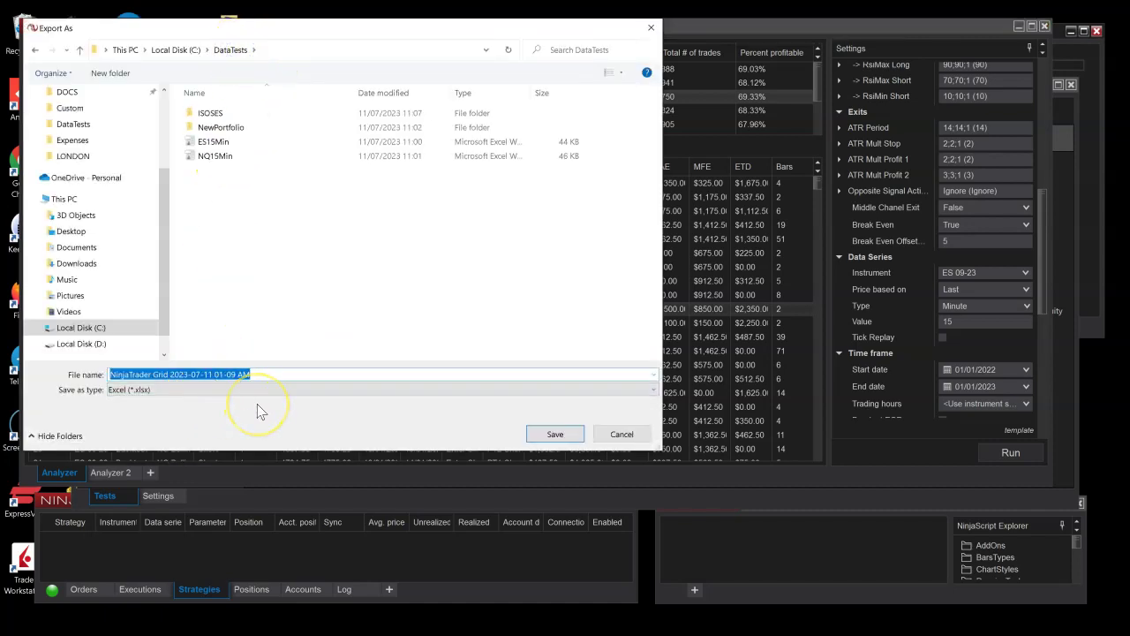
{"action": "type", "text": "Example"}
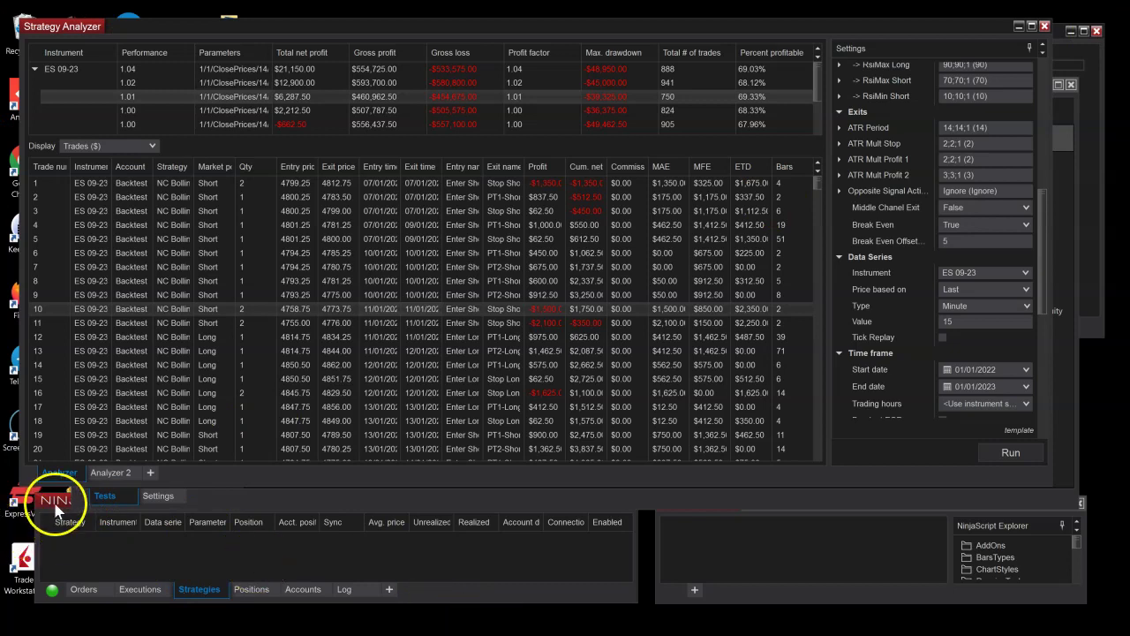
Refresh the test tree, view the Example test's Equity Trades curve, and move the window up-left.
{"action": "left_click", "coordinate": [265, 504]}
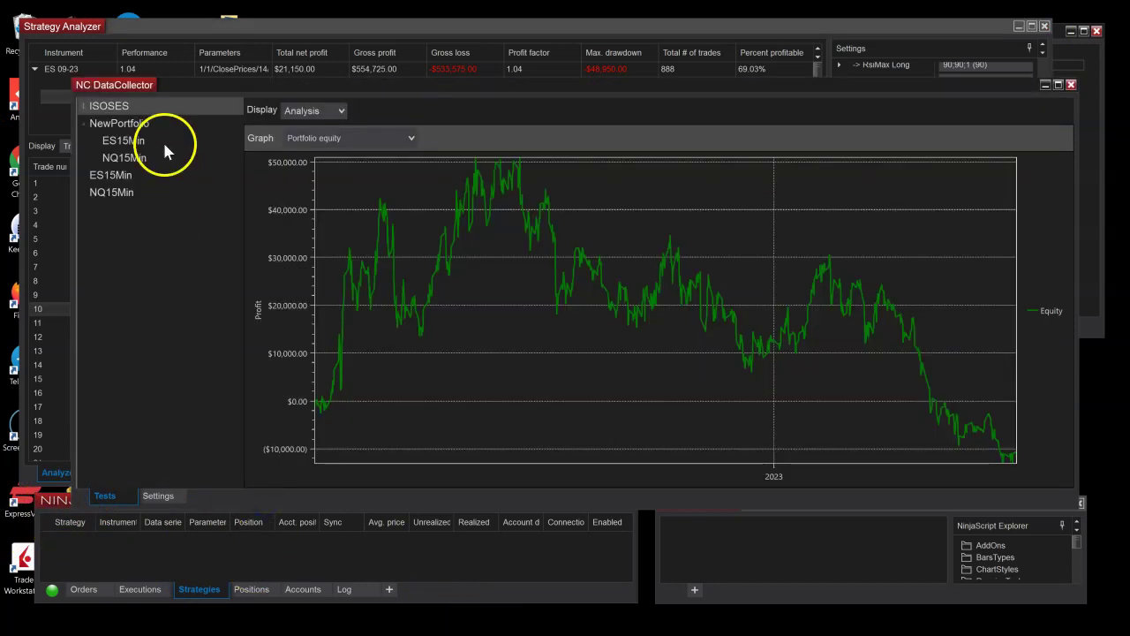
{"action": "right_click", "coordinate": [158, 316]}
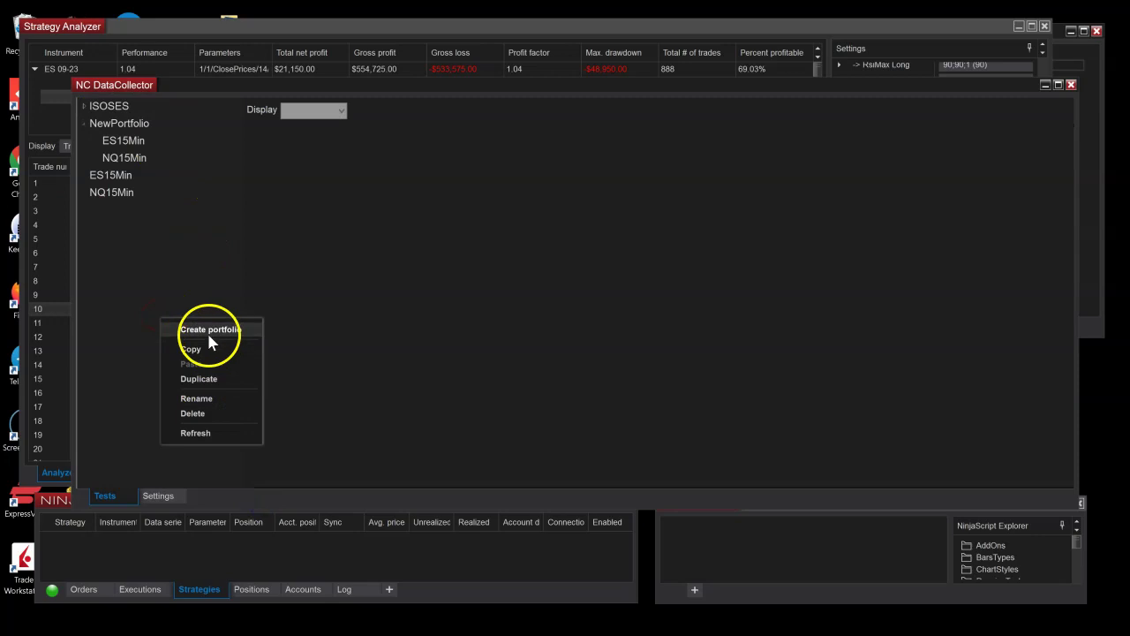
{"action": "left_click", "coordinate": [210, 431]}
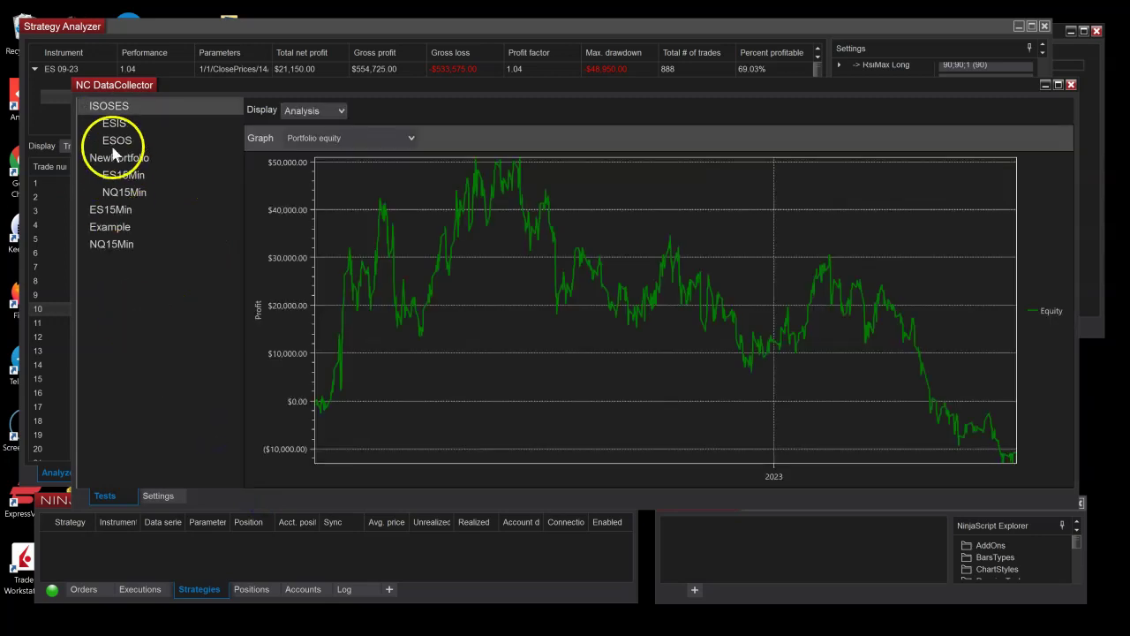
{"action": "left_click", "coordinate": [120, 227]}
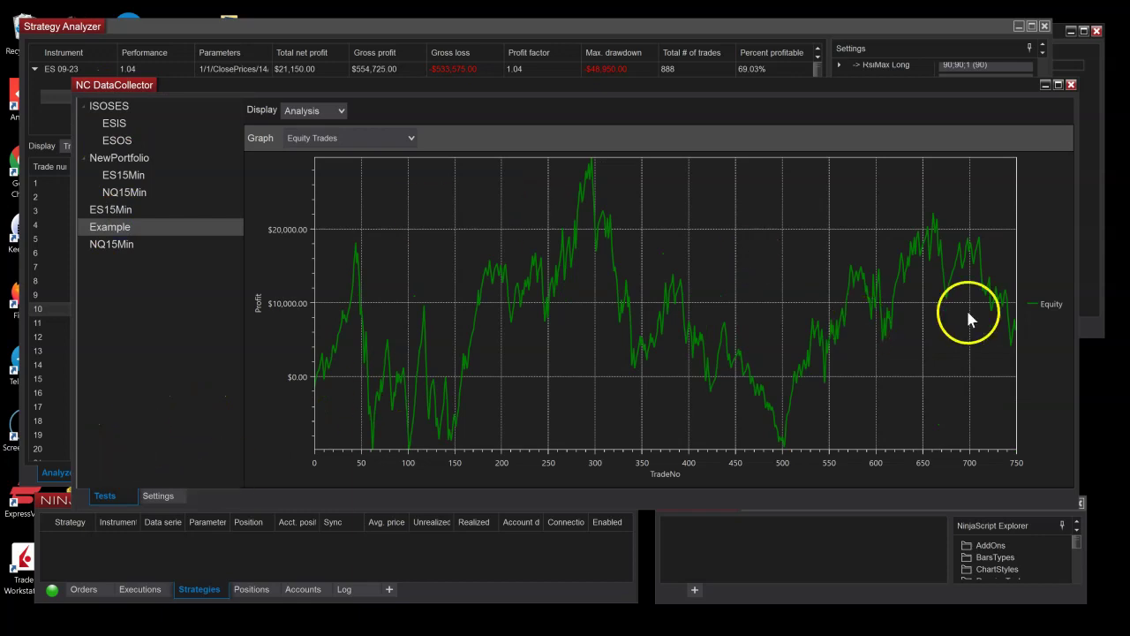
{"action": "mouse_move", "coordinate": [932, 244]}
{"action": "left_click", "coordinate": [166, 44]}
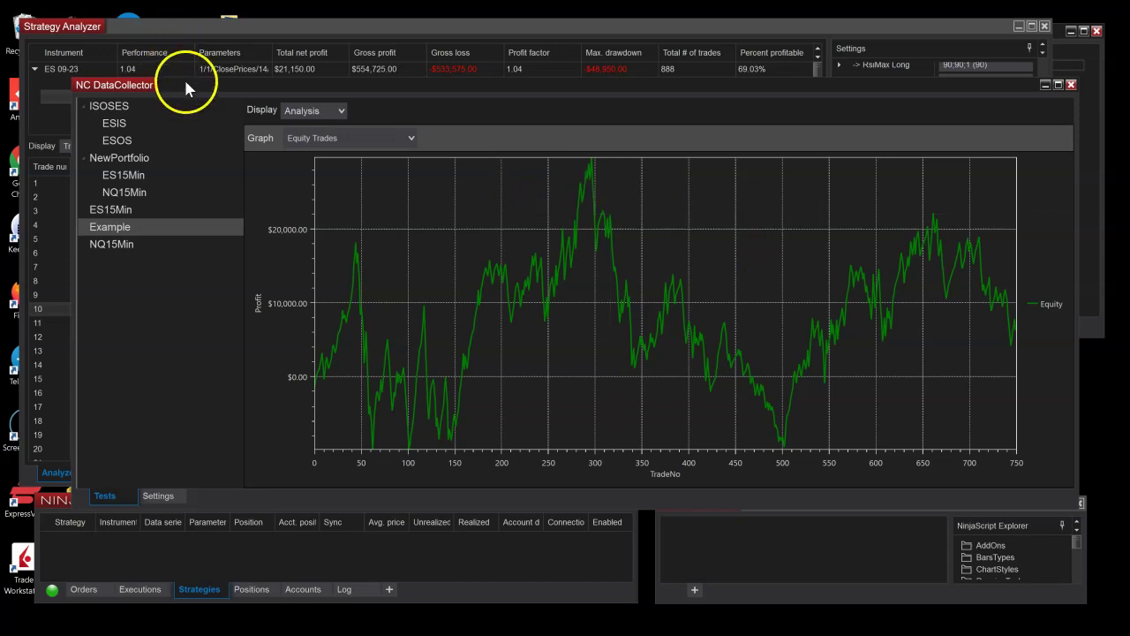
{"action": "left_click_drag", "start_coordinate": [185, 84], "coordinate": [149, 42]}
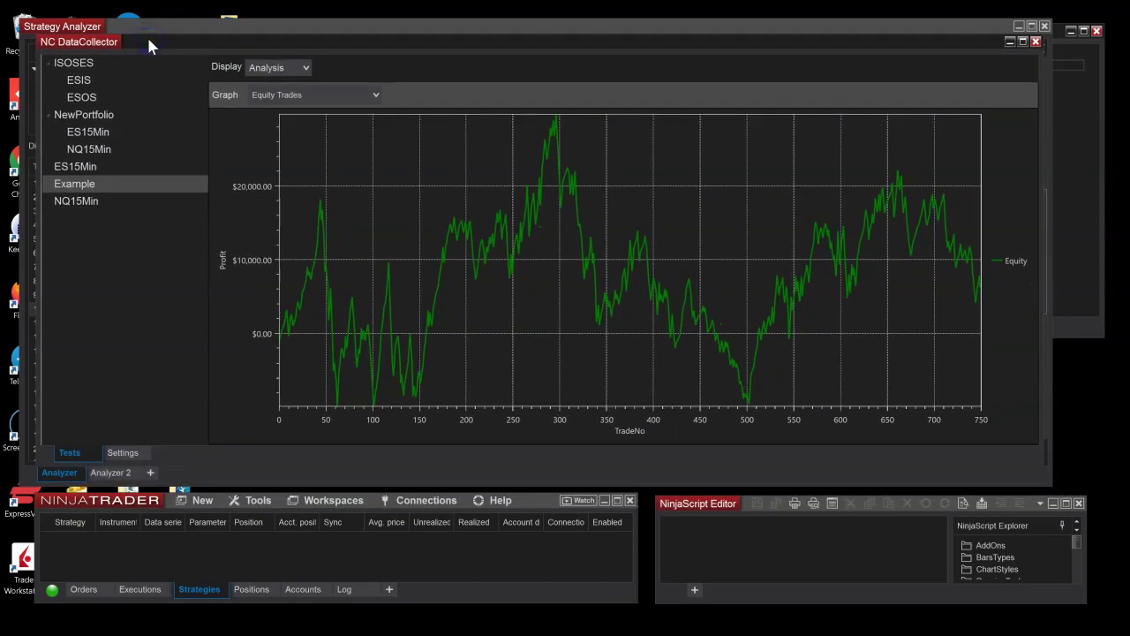